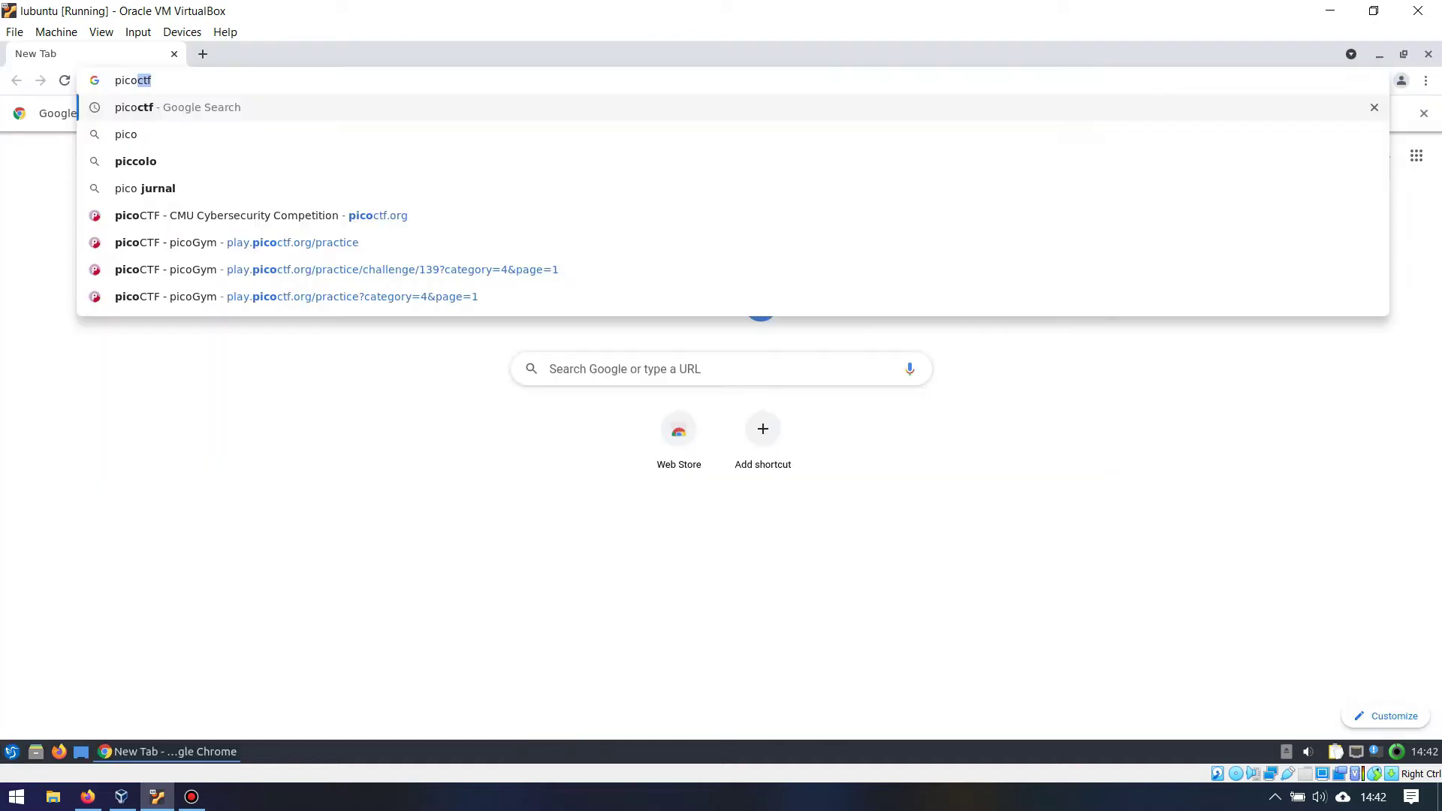
Open picoctf.org and go through the welcome tour on the picoGym practice page.
text(ctf.org)
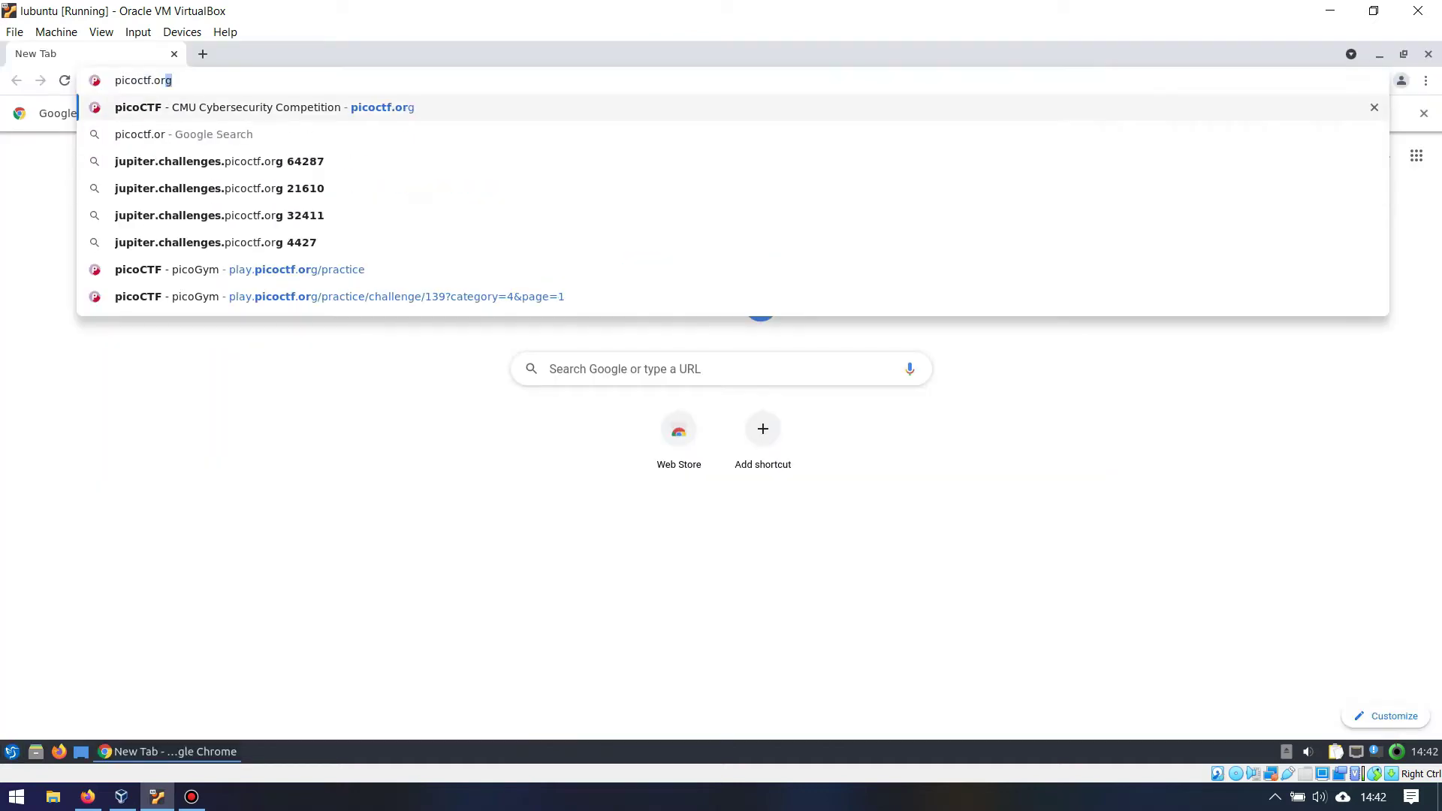
key(Return)
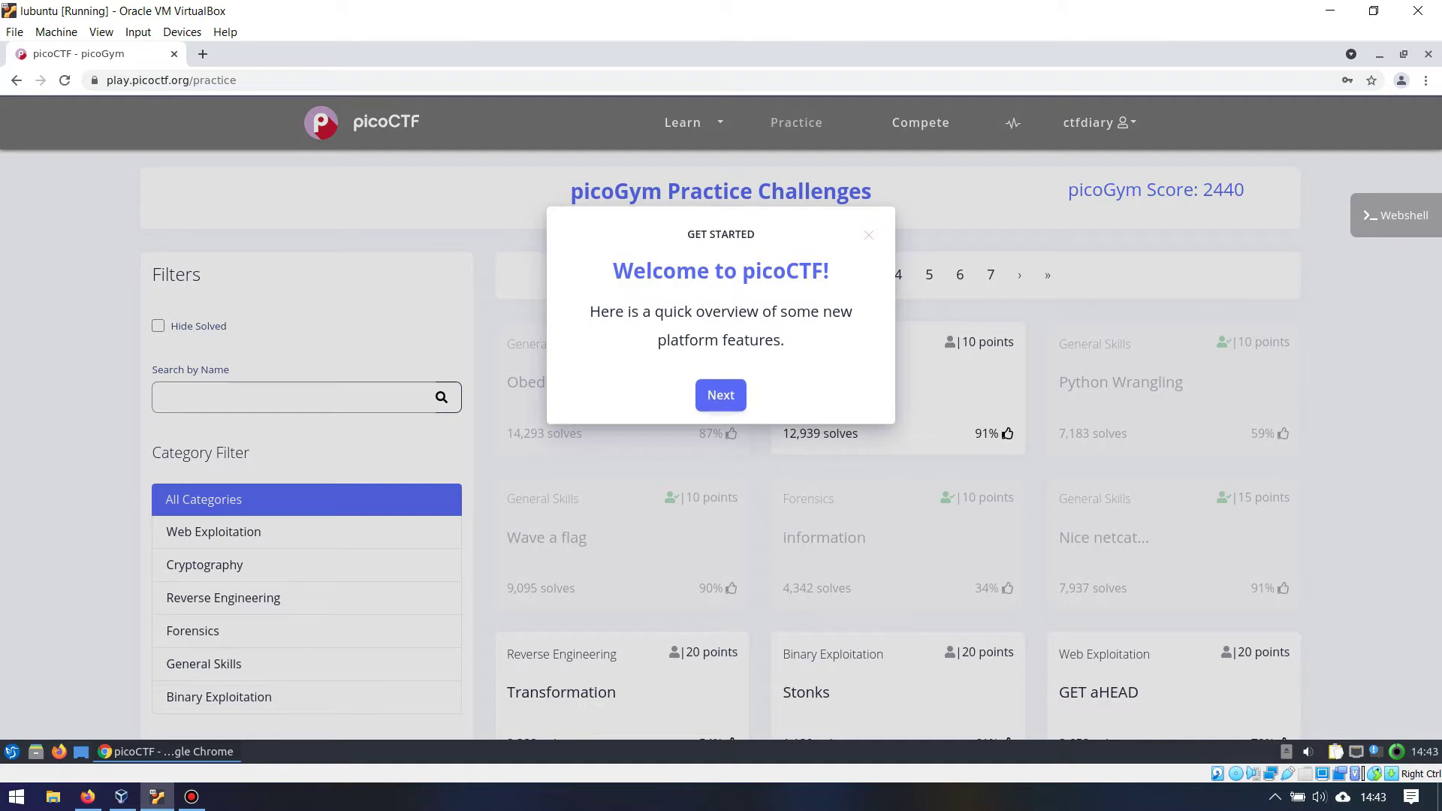
click(721, 395)
click(799, 622)
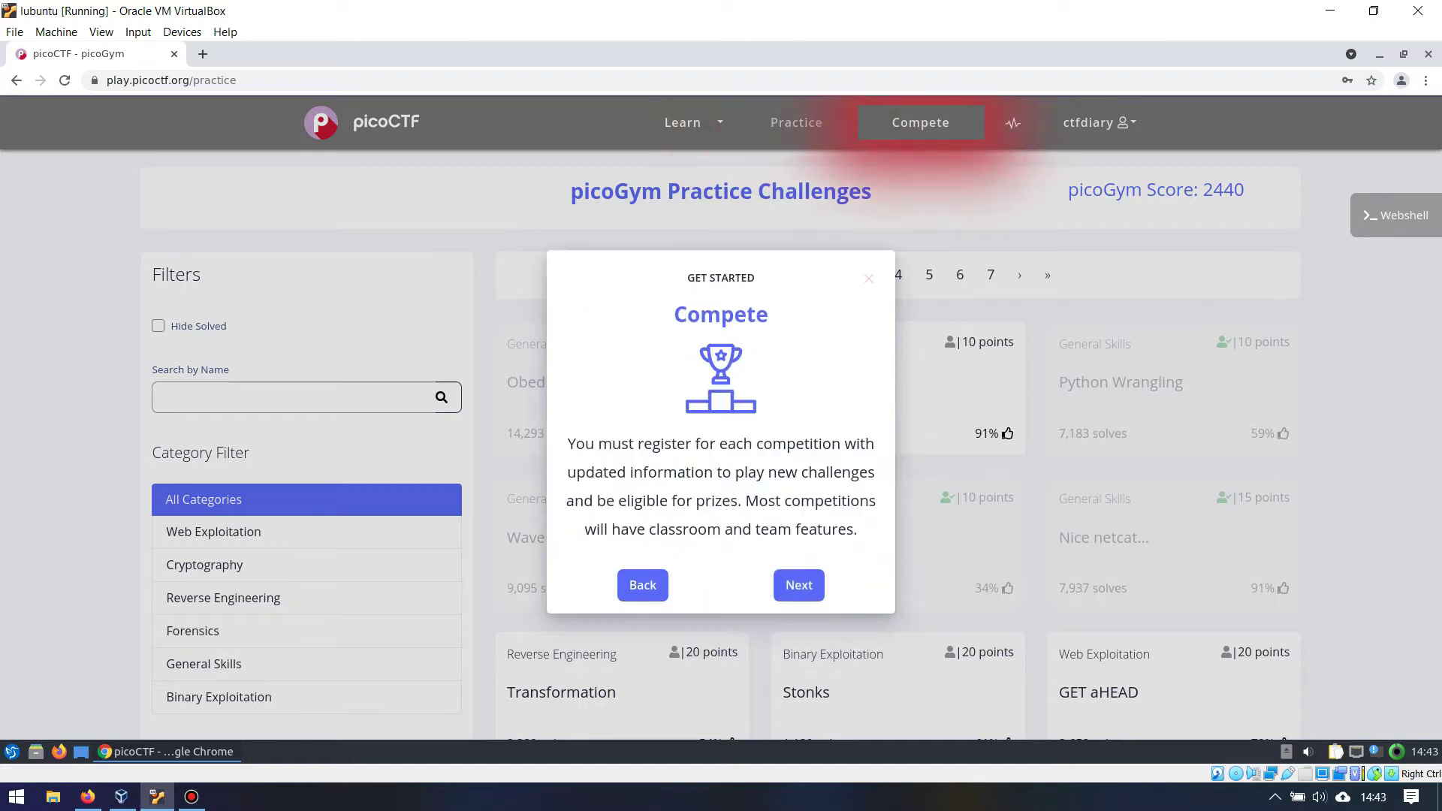
click(799, 493)
click(798, 522)
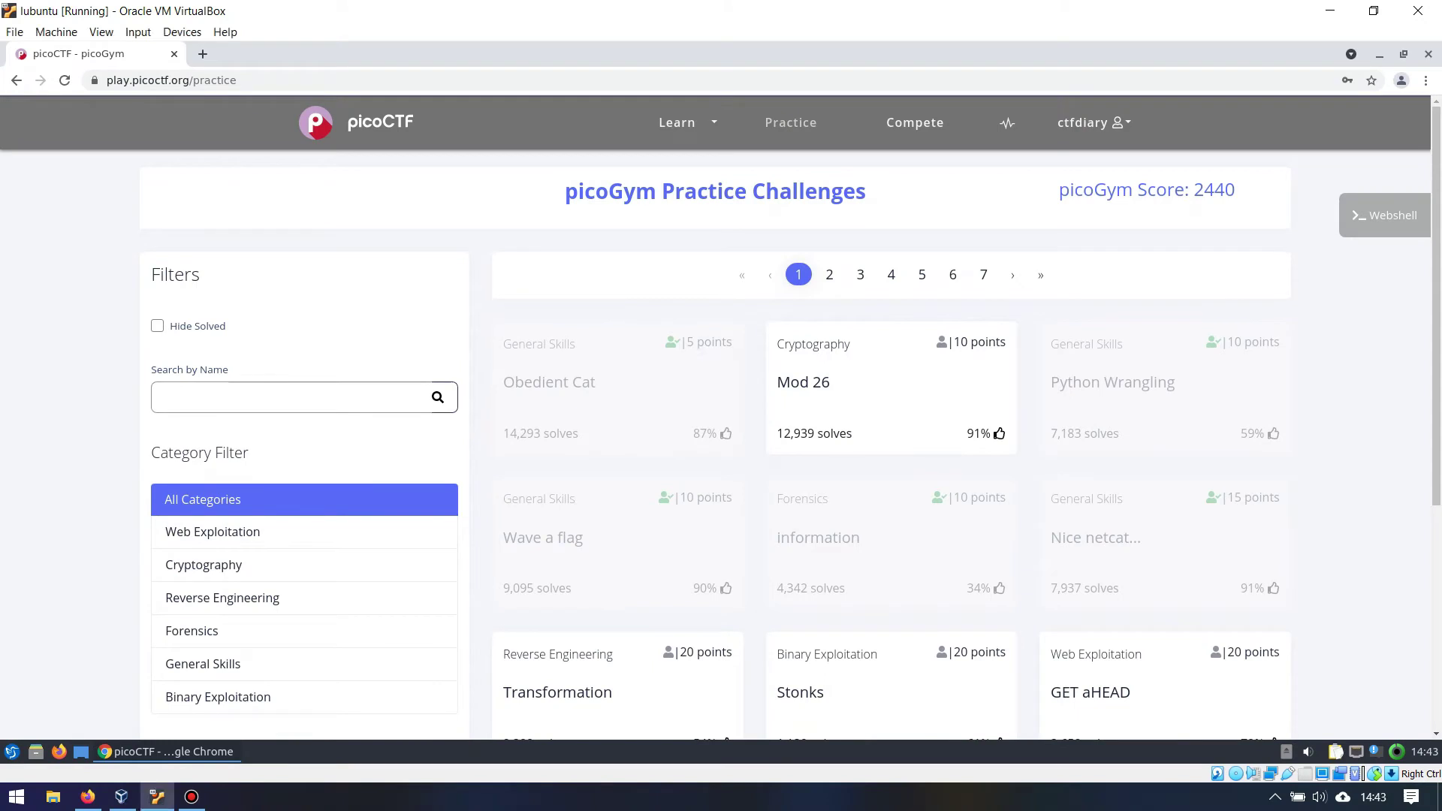
Filter the practice challenges by the Forensics category and open the "Disk, disk, sleuth!" challenge.
click(192, 630)
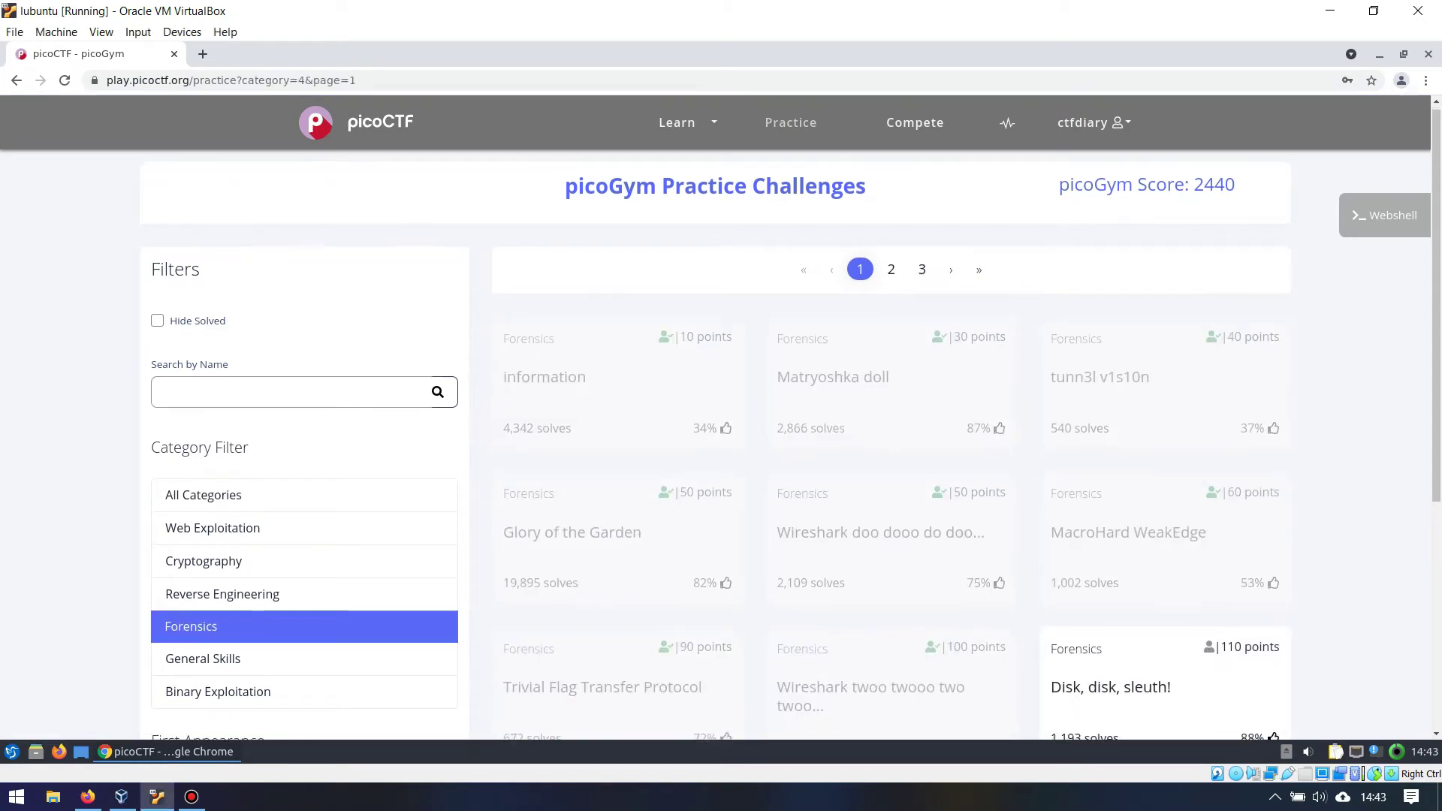
scroll(791, 424, down, 3)
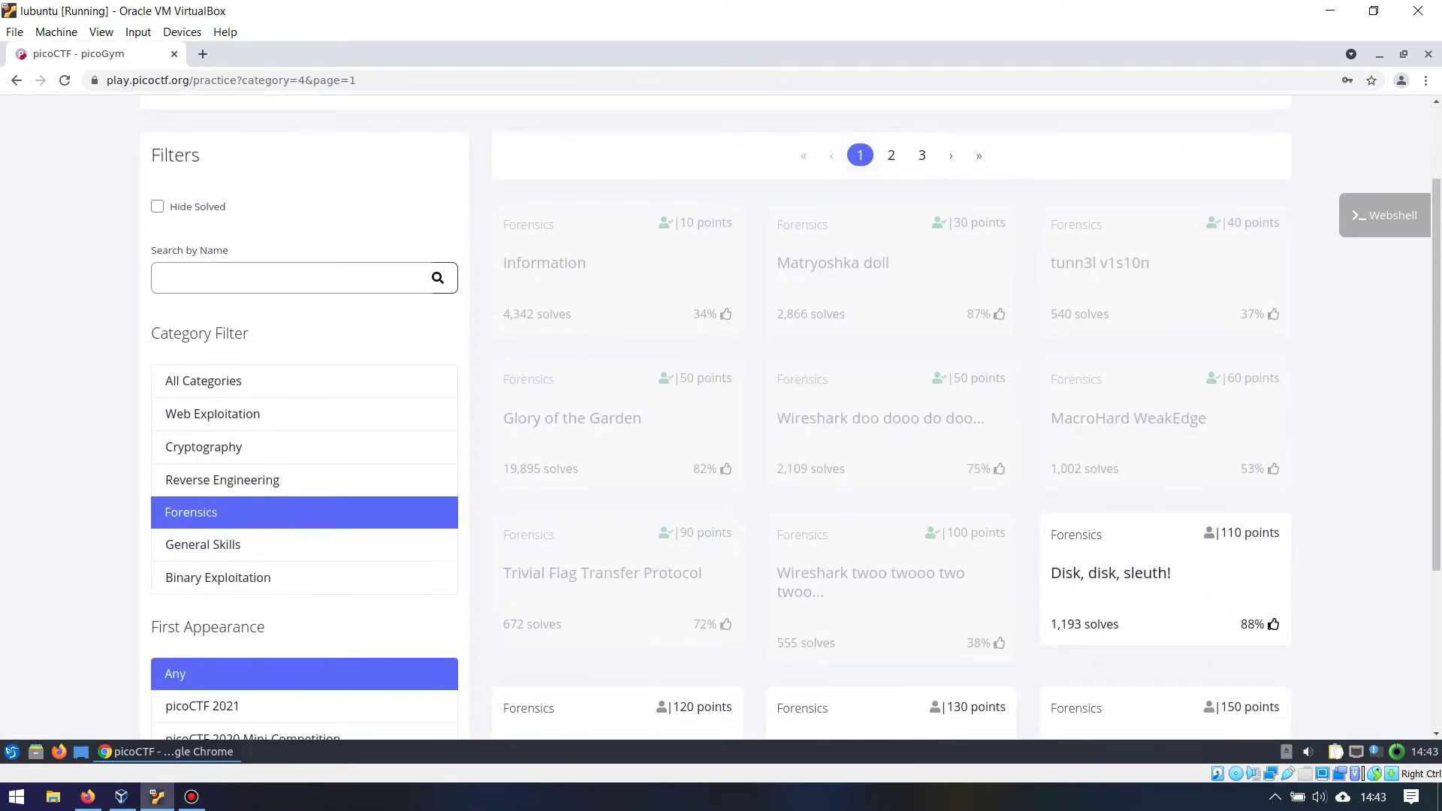
scroll(792, 419, down, 1)
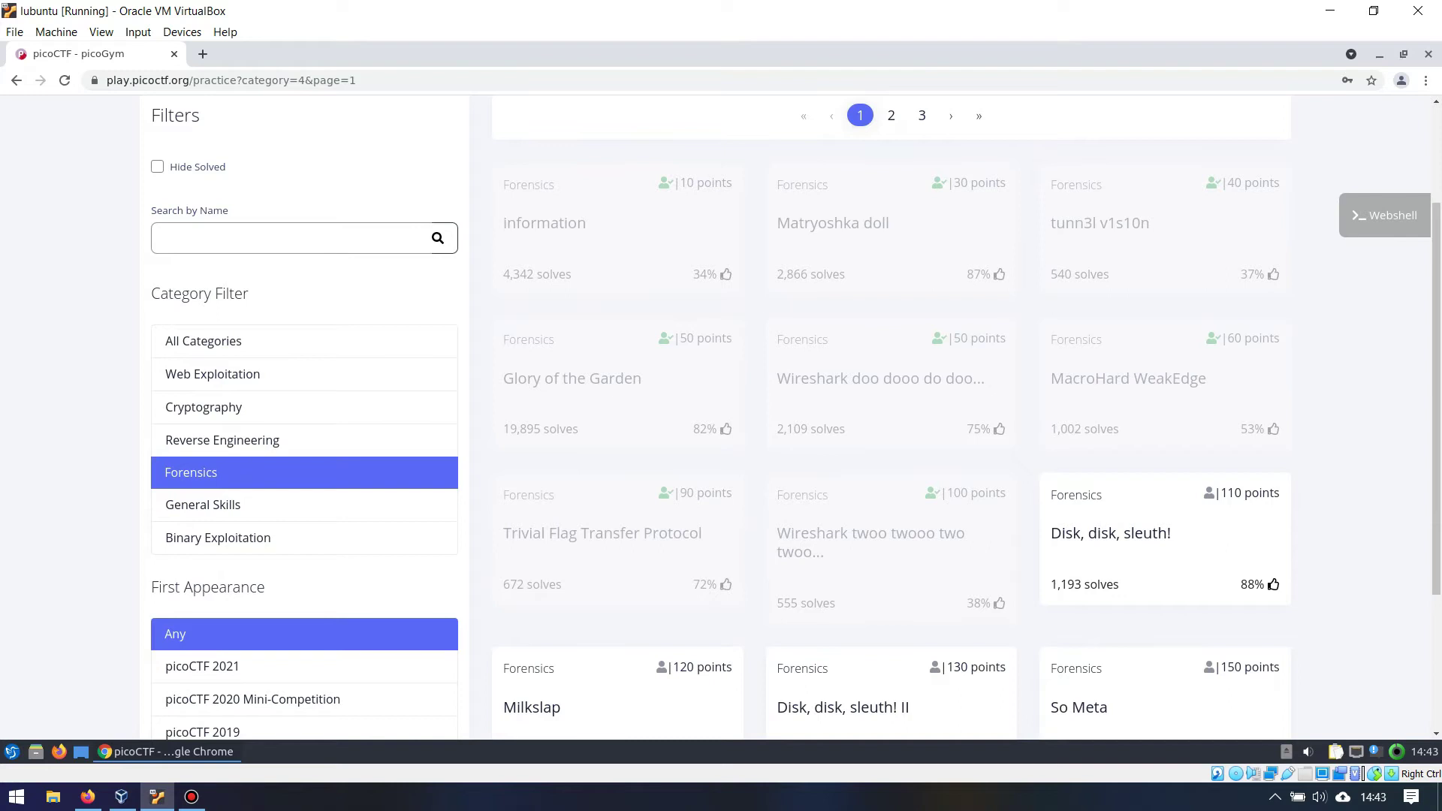
click(1111, 533)
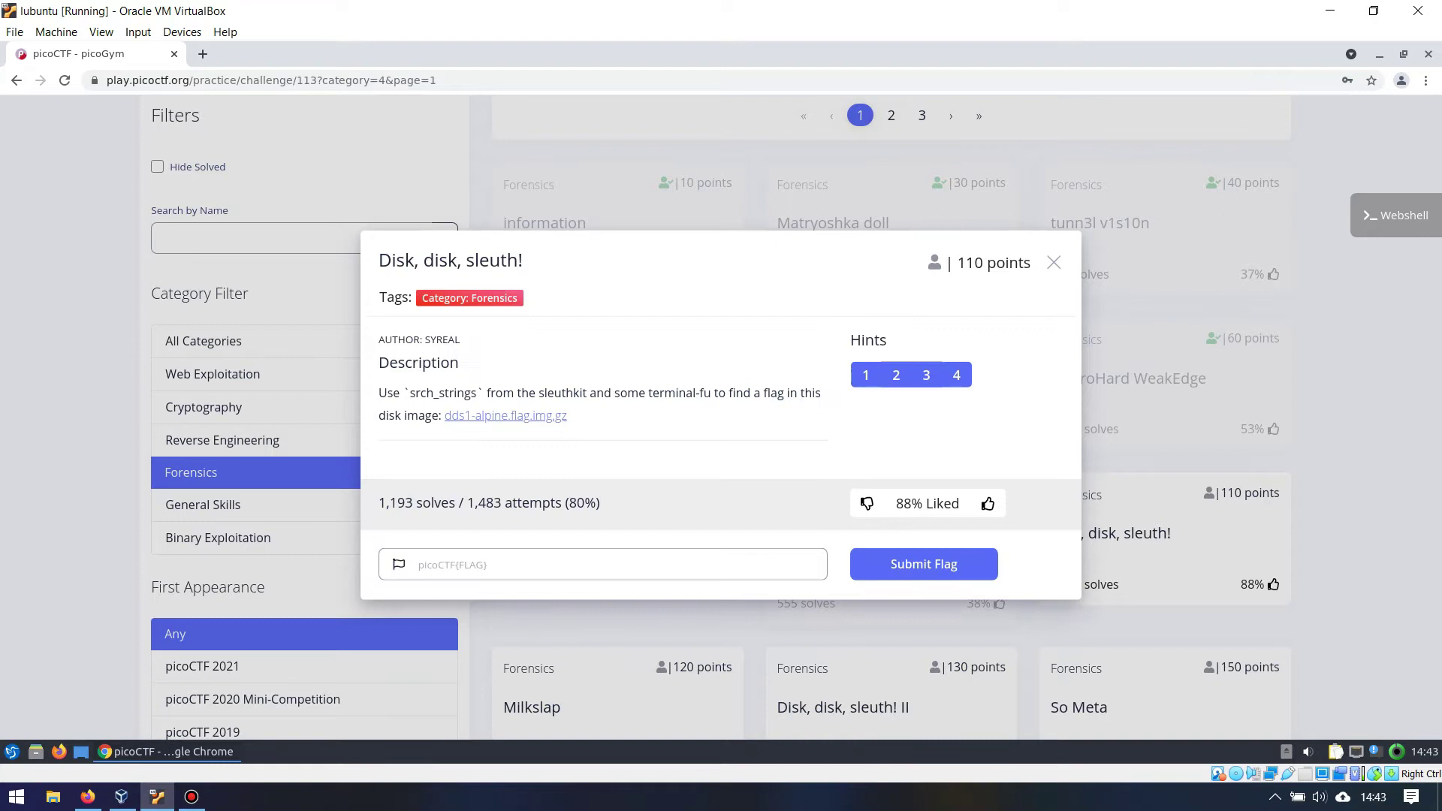
Read hints 1 and 2 of the challenge and open the practice link from hint 2 in a new browser tab.
click(865, 375)
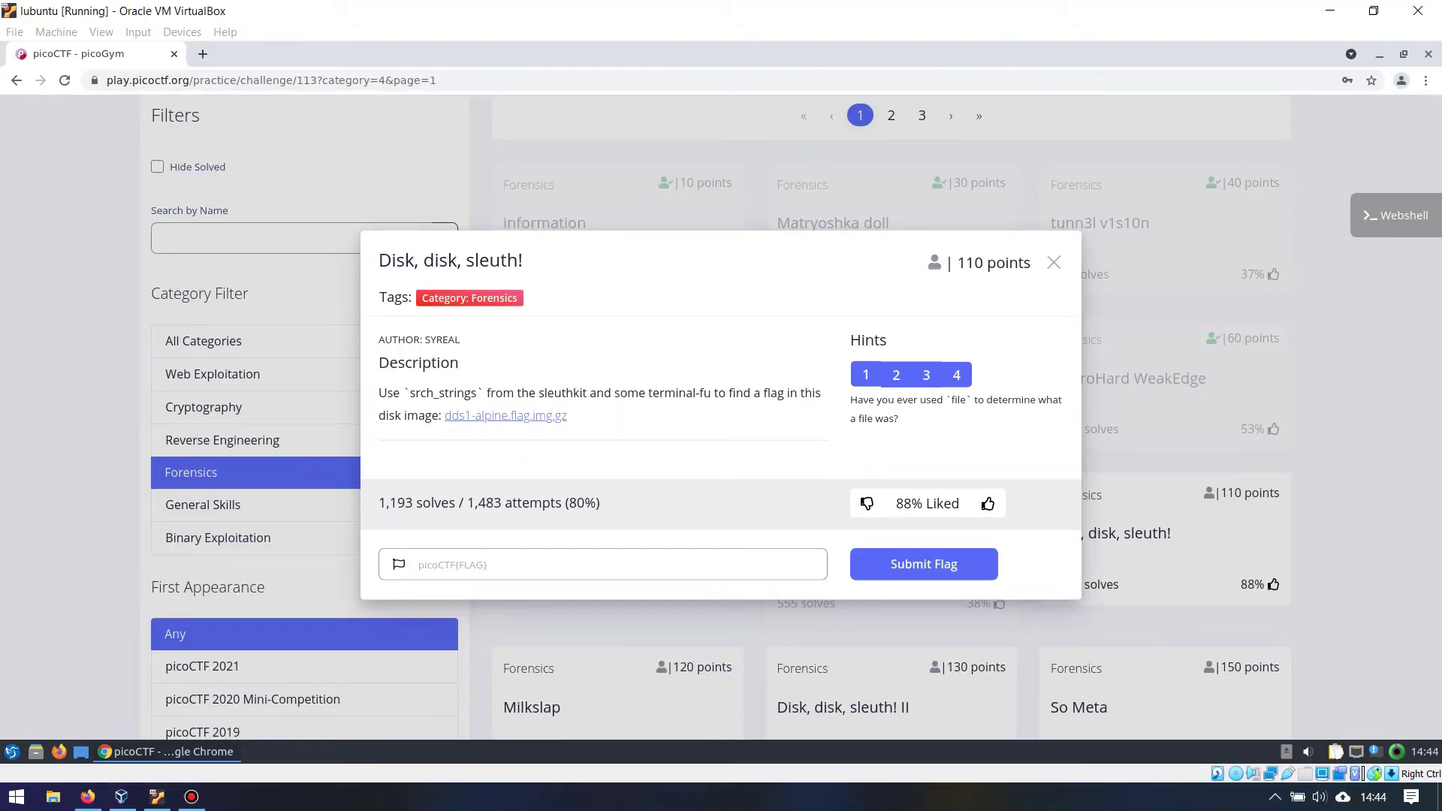
click(896, 375)
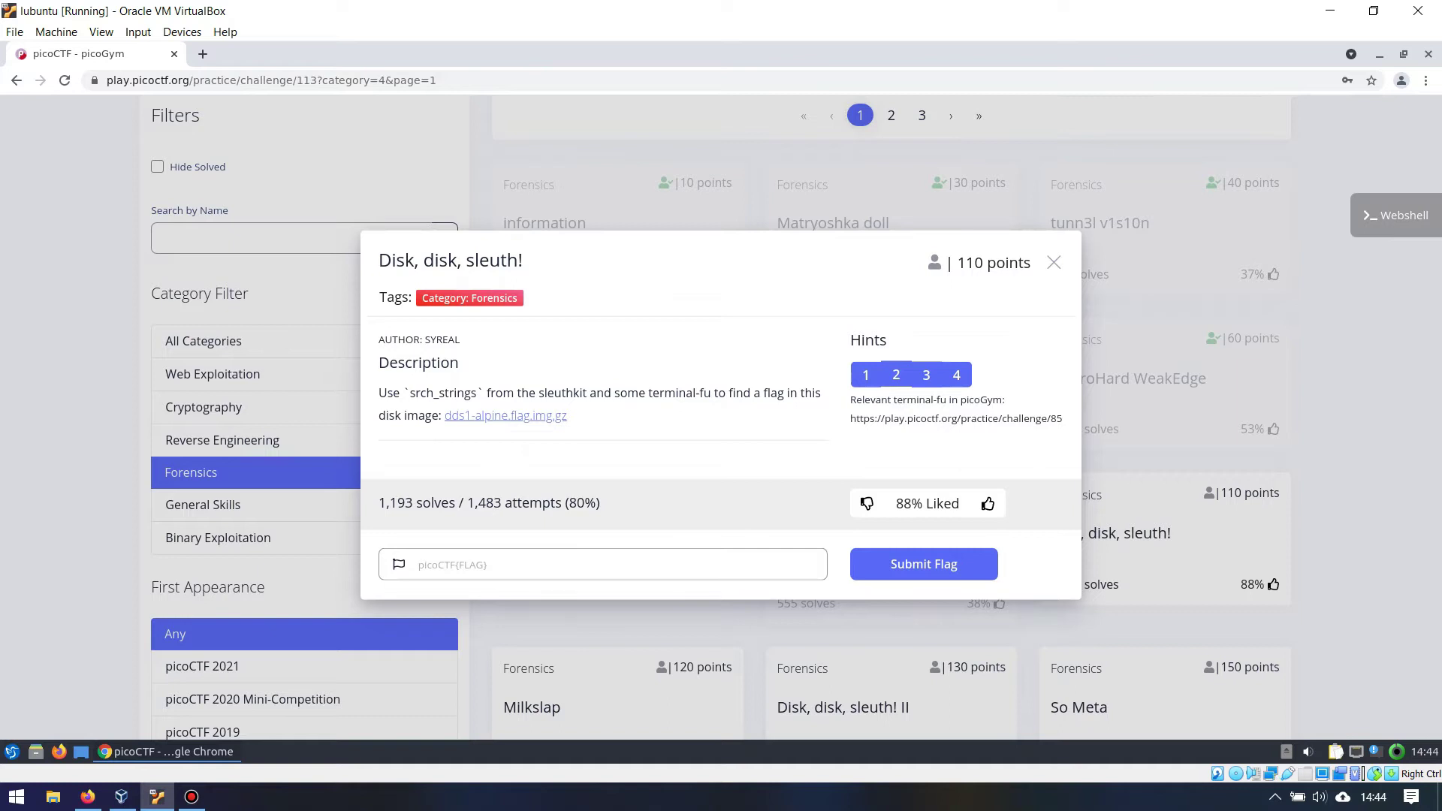
drag(850, 418, 1062, 418)
key(ctrl+c)
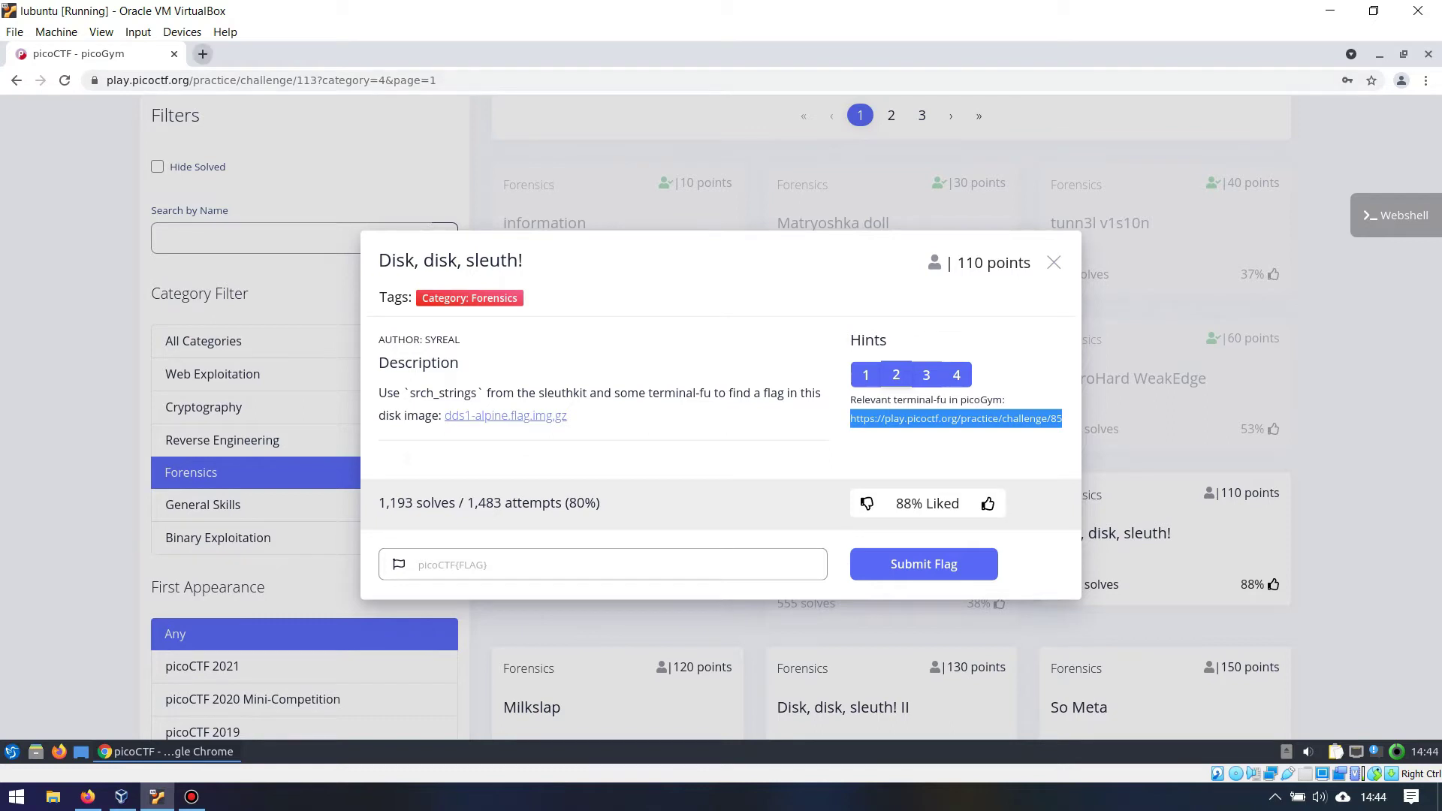
key(ctrl+t)
key(ctrl+v)
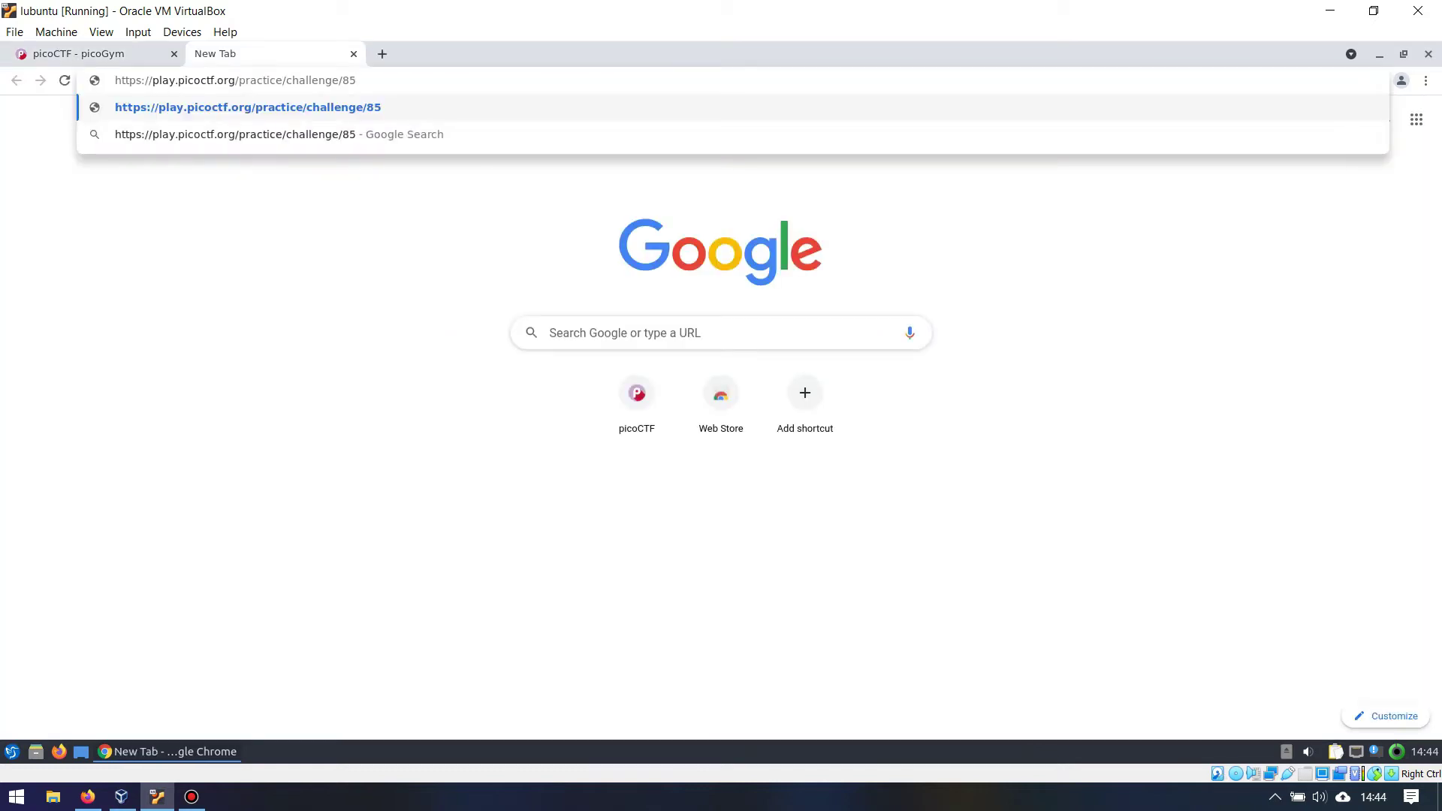
key(Return)
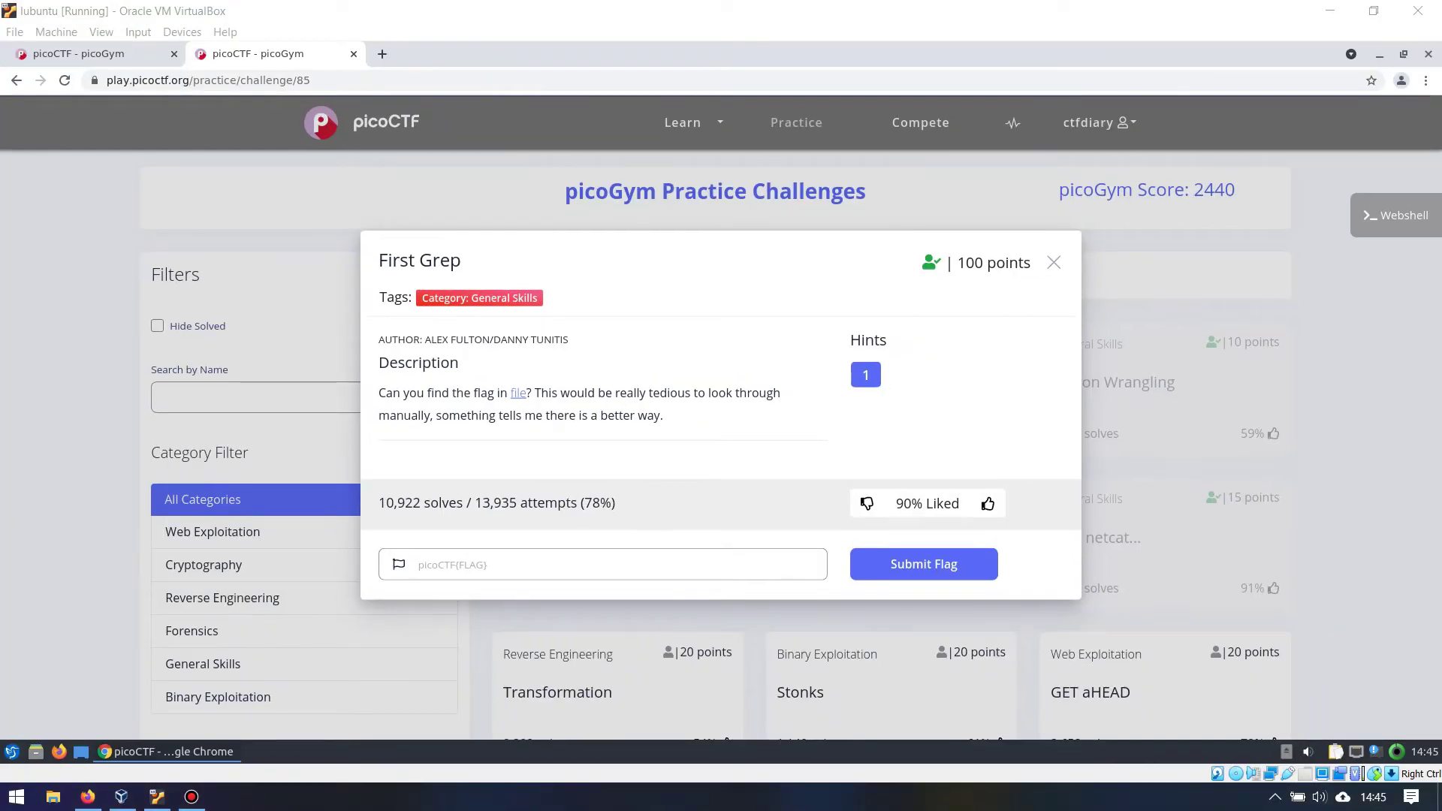
Return to the "Disk, disk, sleuth!" challenge and copy the download address of dds1-alpine.flag.img.gz.
key(ctrl+shift+Tab)
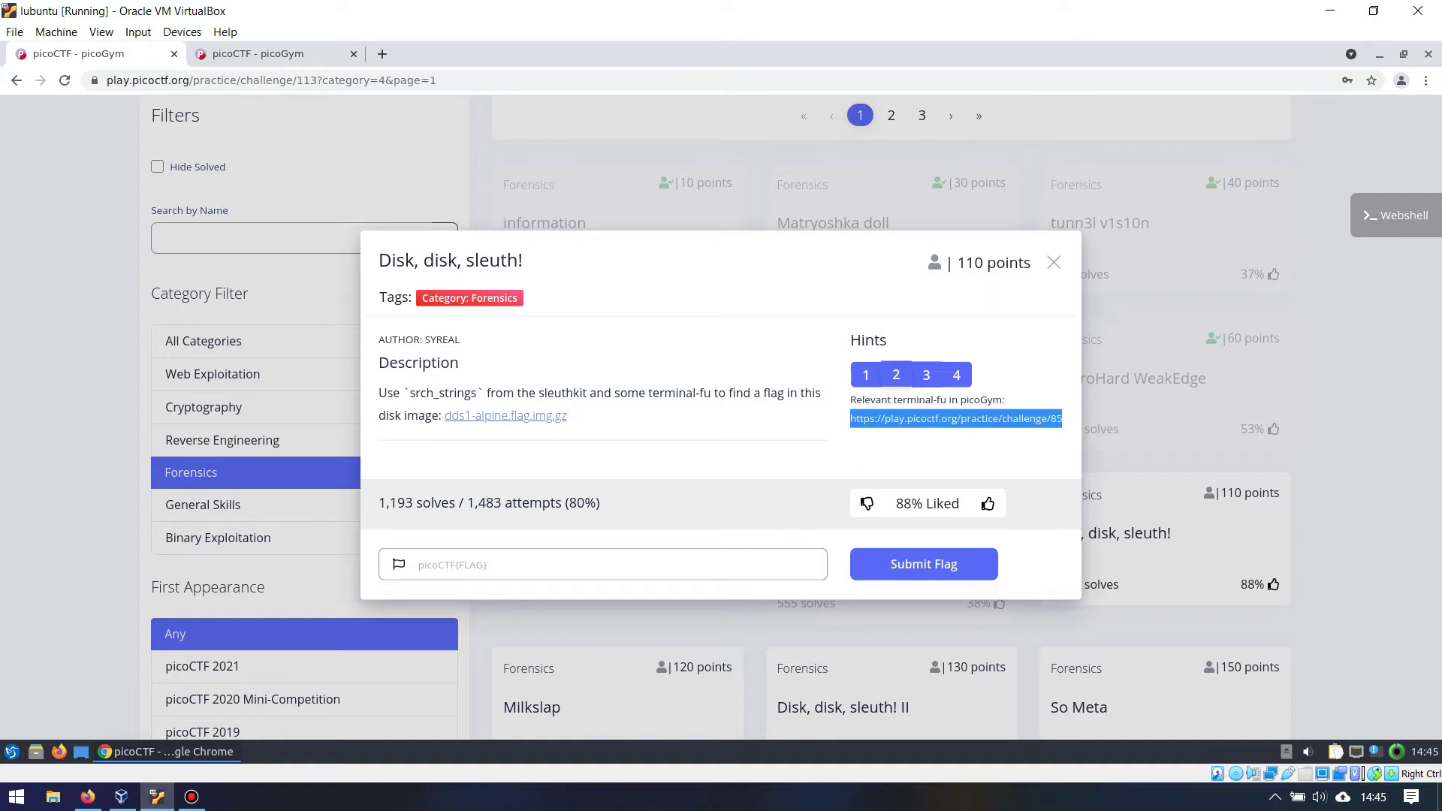
right_click(560, 415)
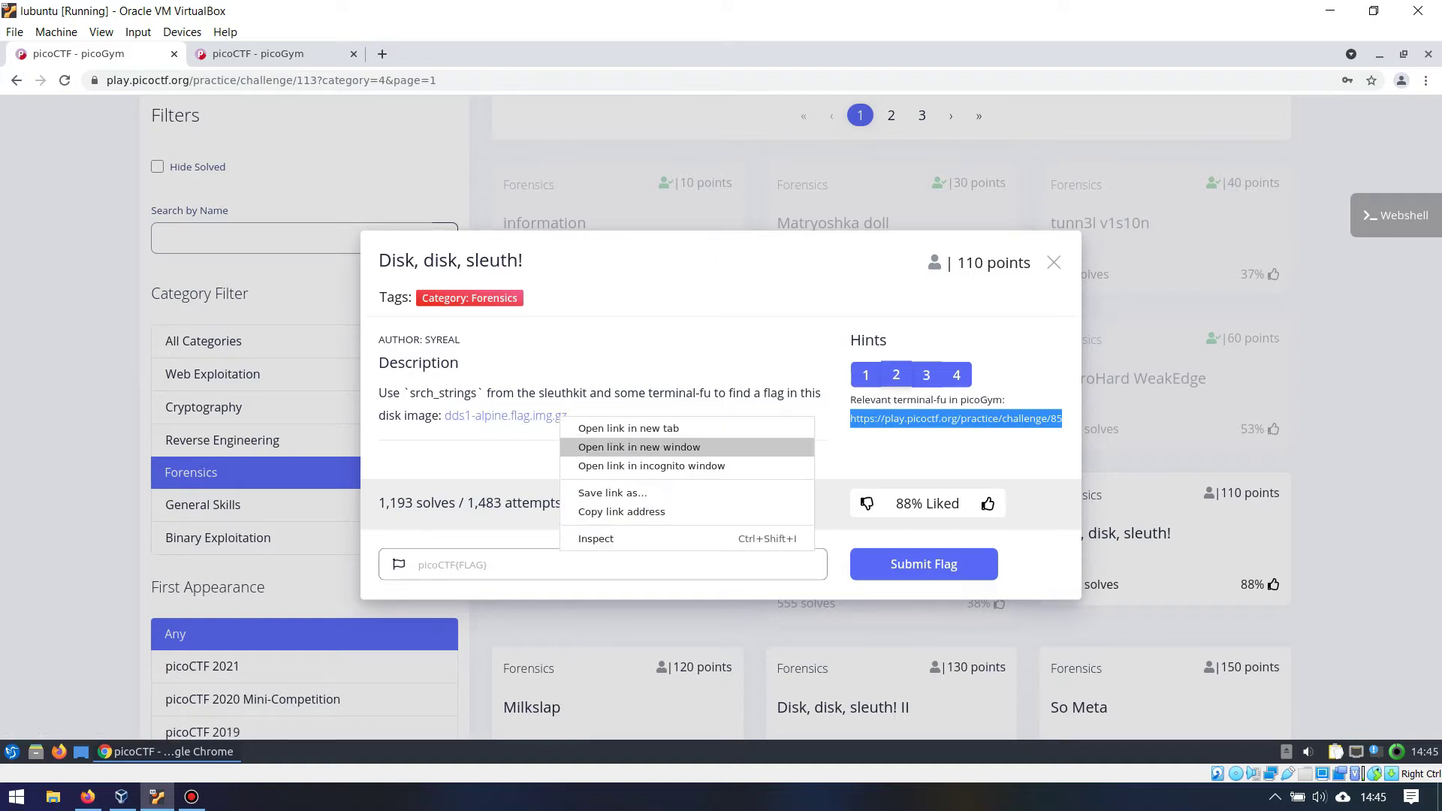
click(622, 512)
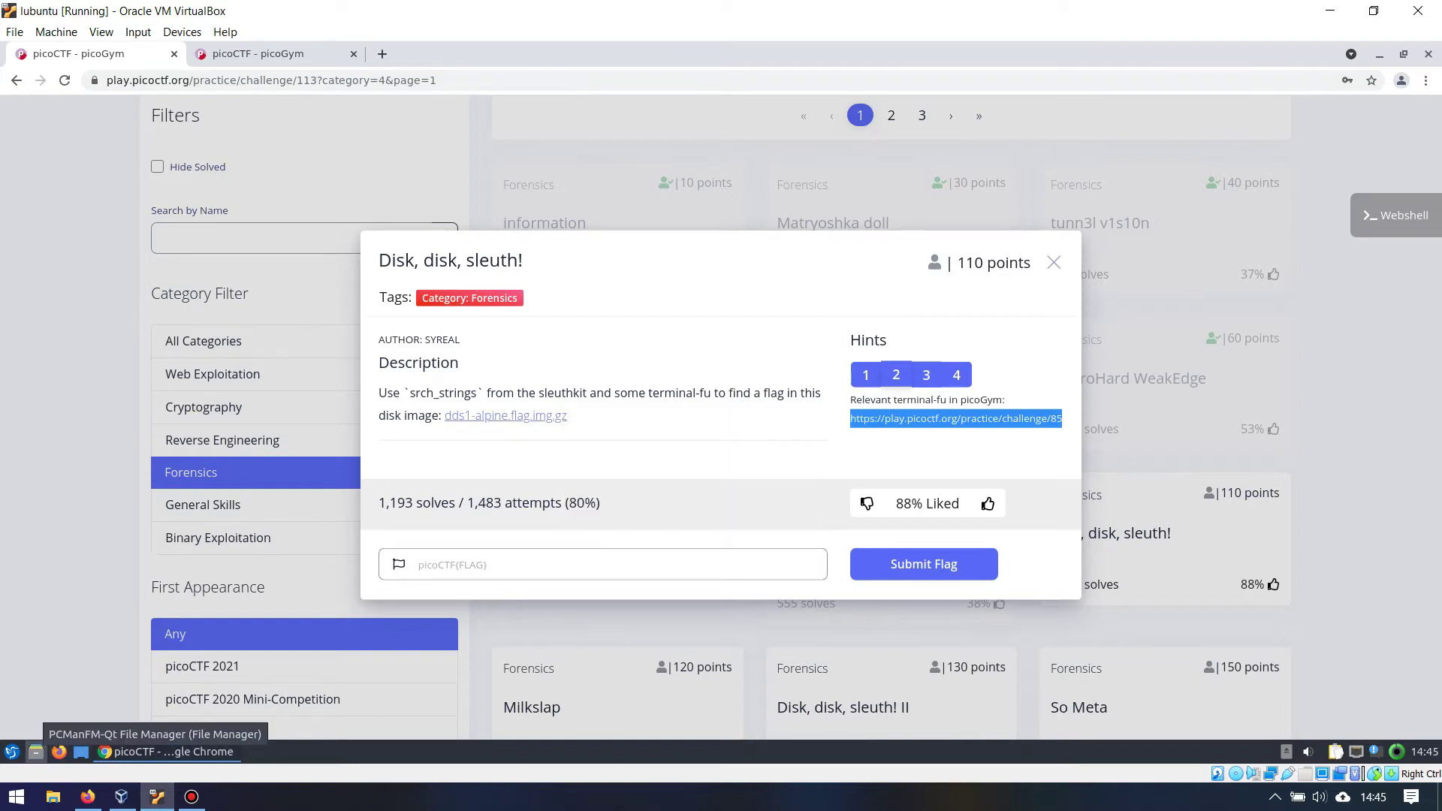
Switch to a new terminal and start a root shell with sudo su, entering the account password.
key(ctrl+alt+t)
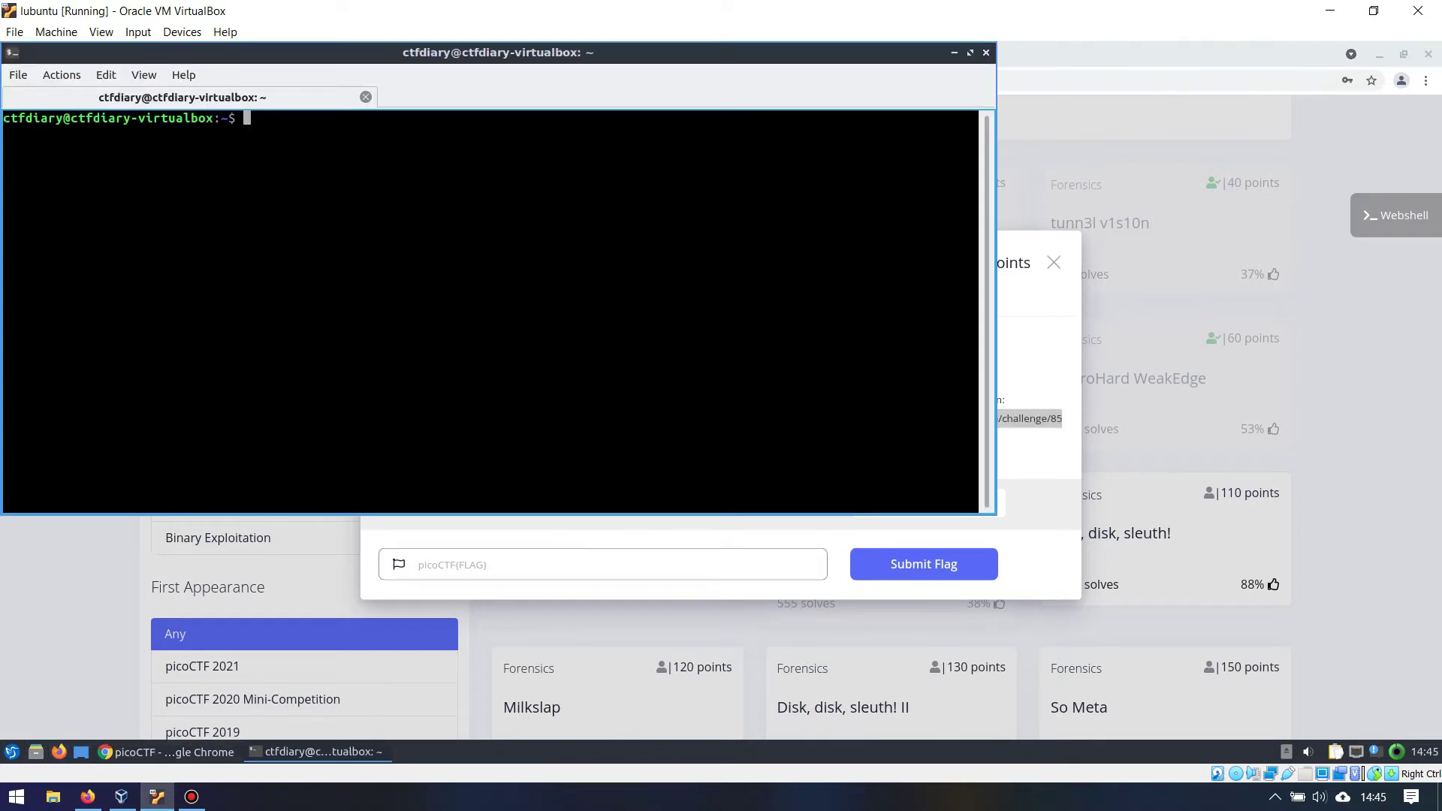
text(sudo su)
key(Return)
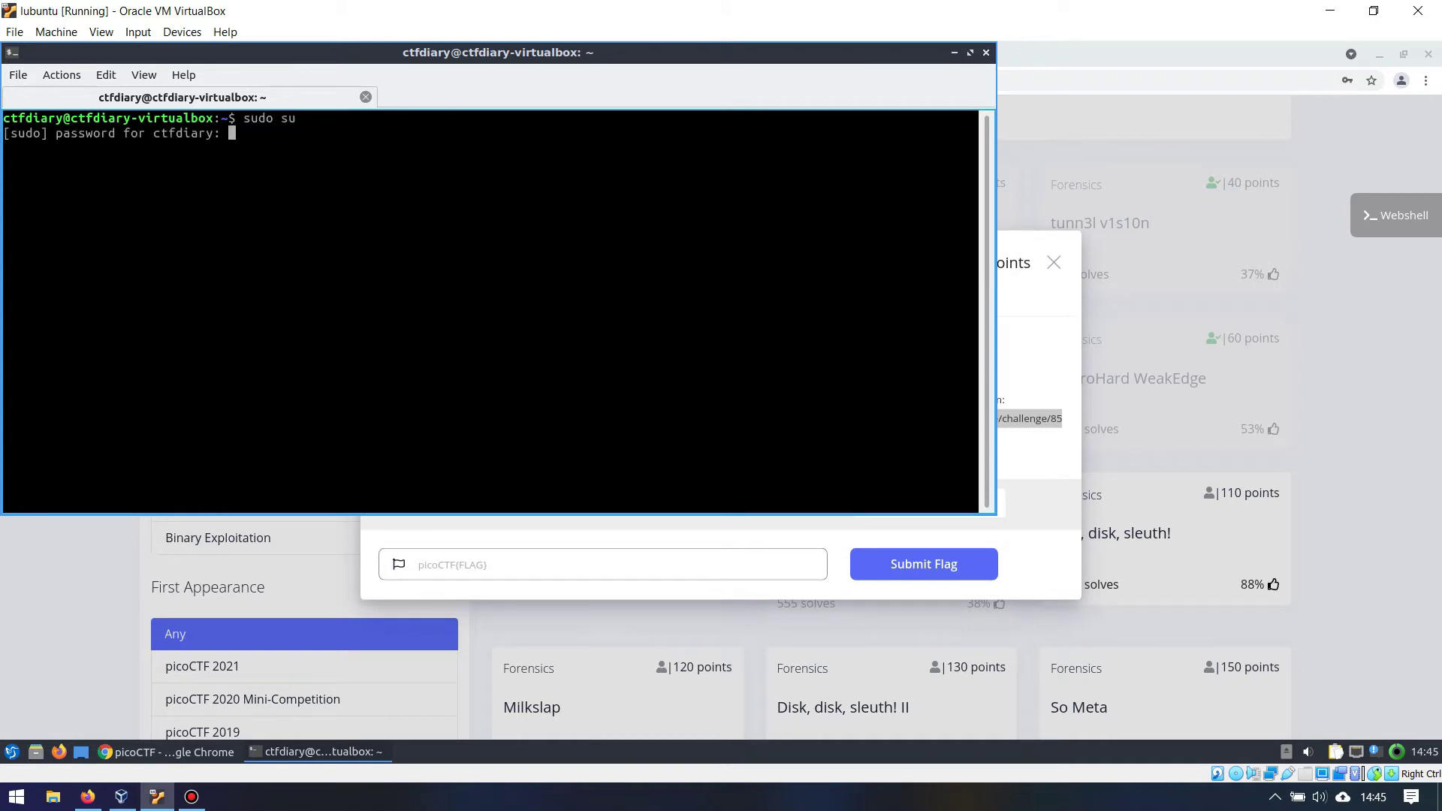
key(Return)
Download dds1-alpine.flag.img.gz with wget using the copied link, and list the folder contents with ls.
text(wget)
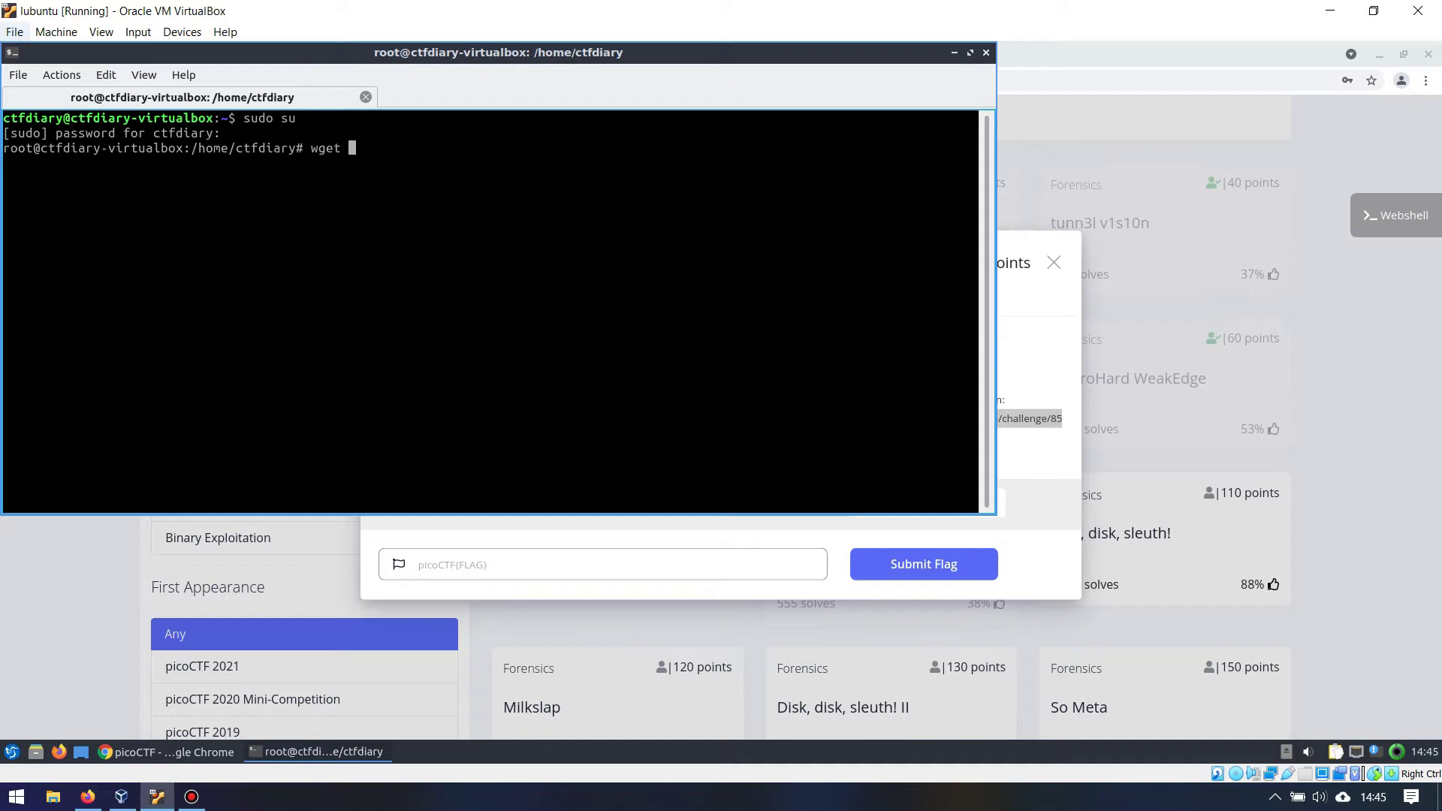
right_click(283, 356)
click(316, 383)
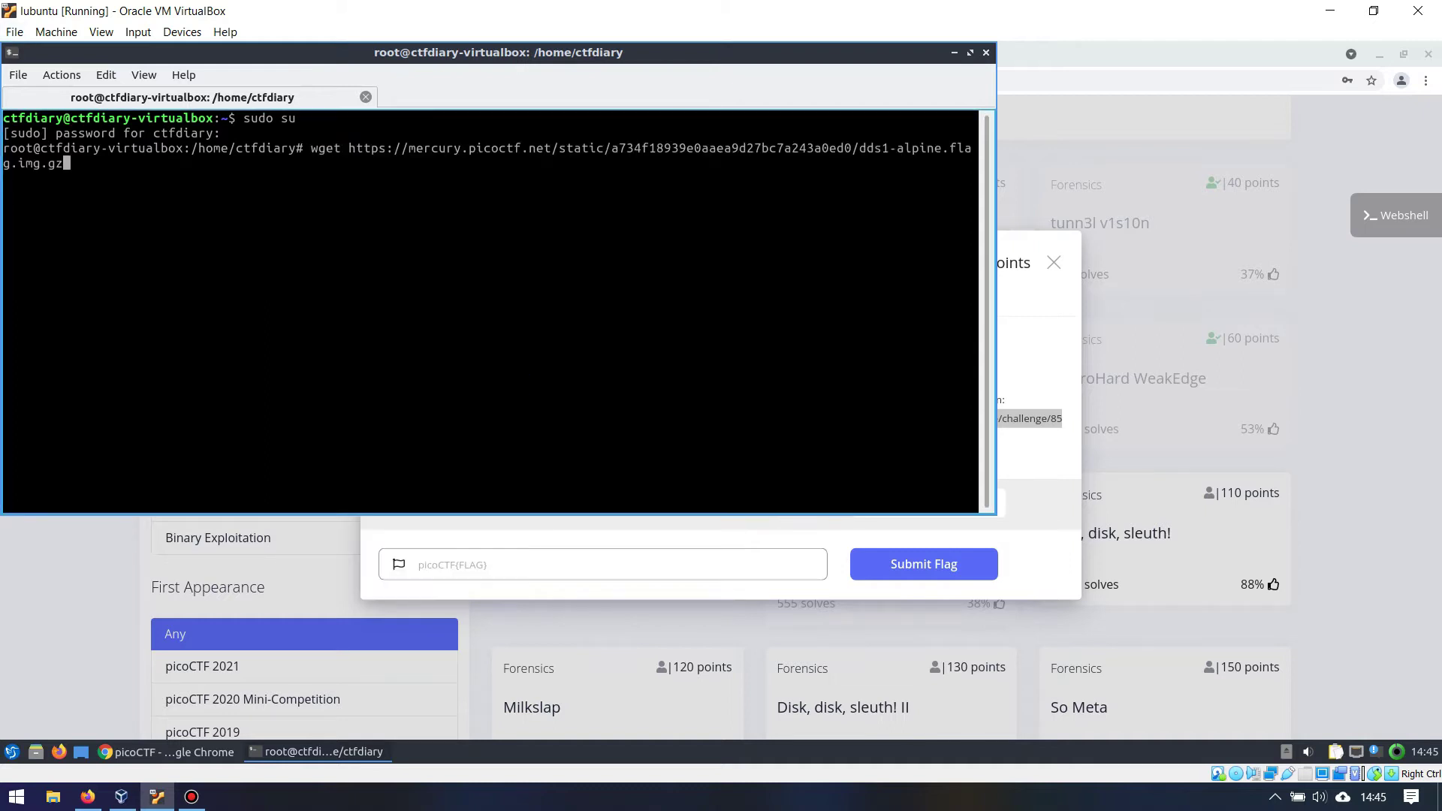
key(Return)
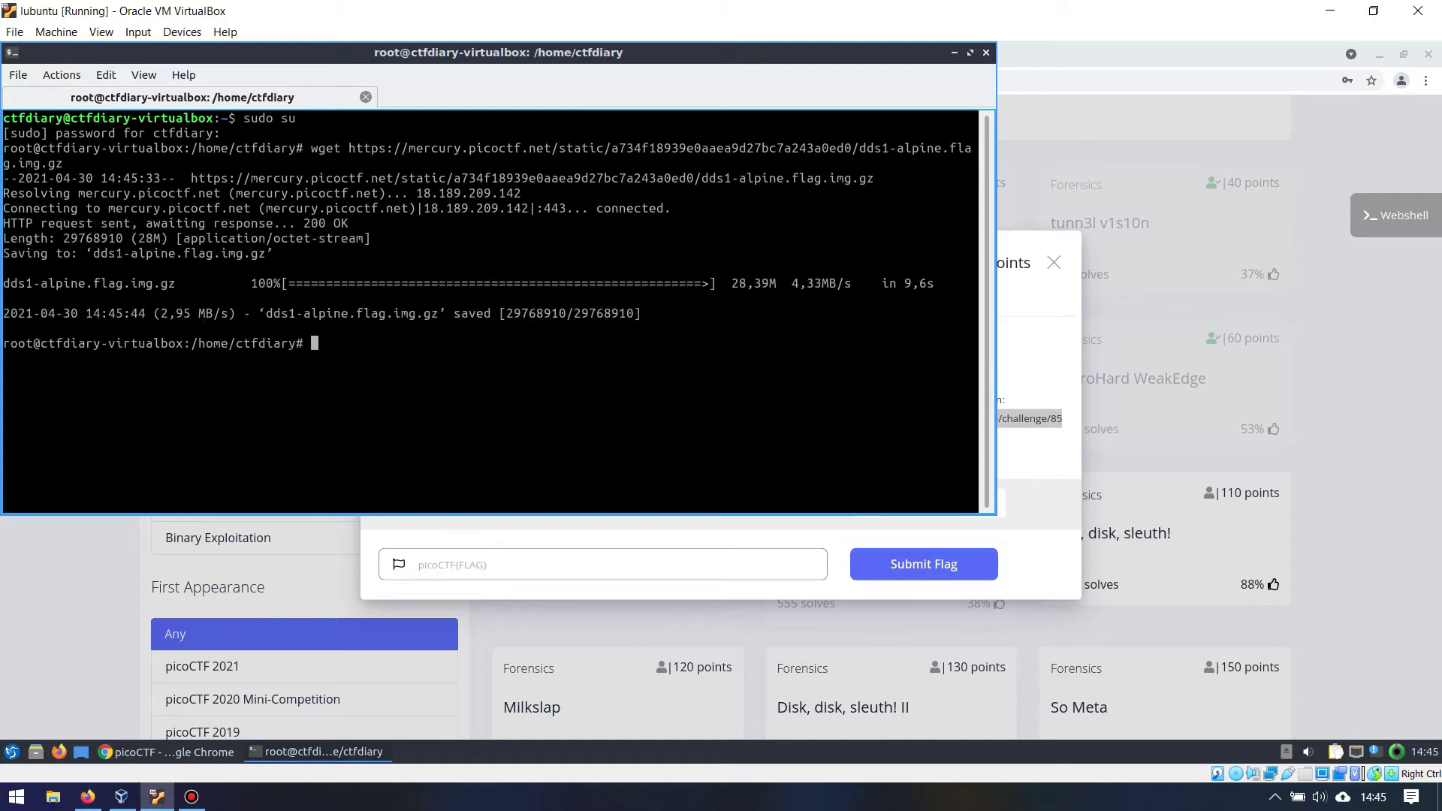
text(ls)
key(Return)
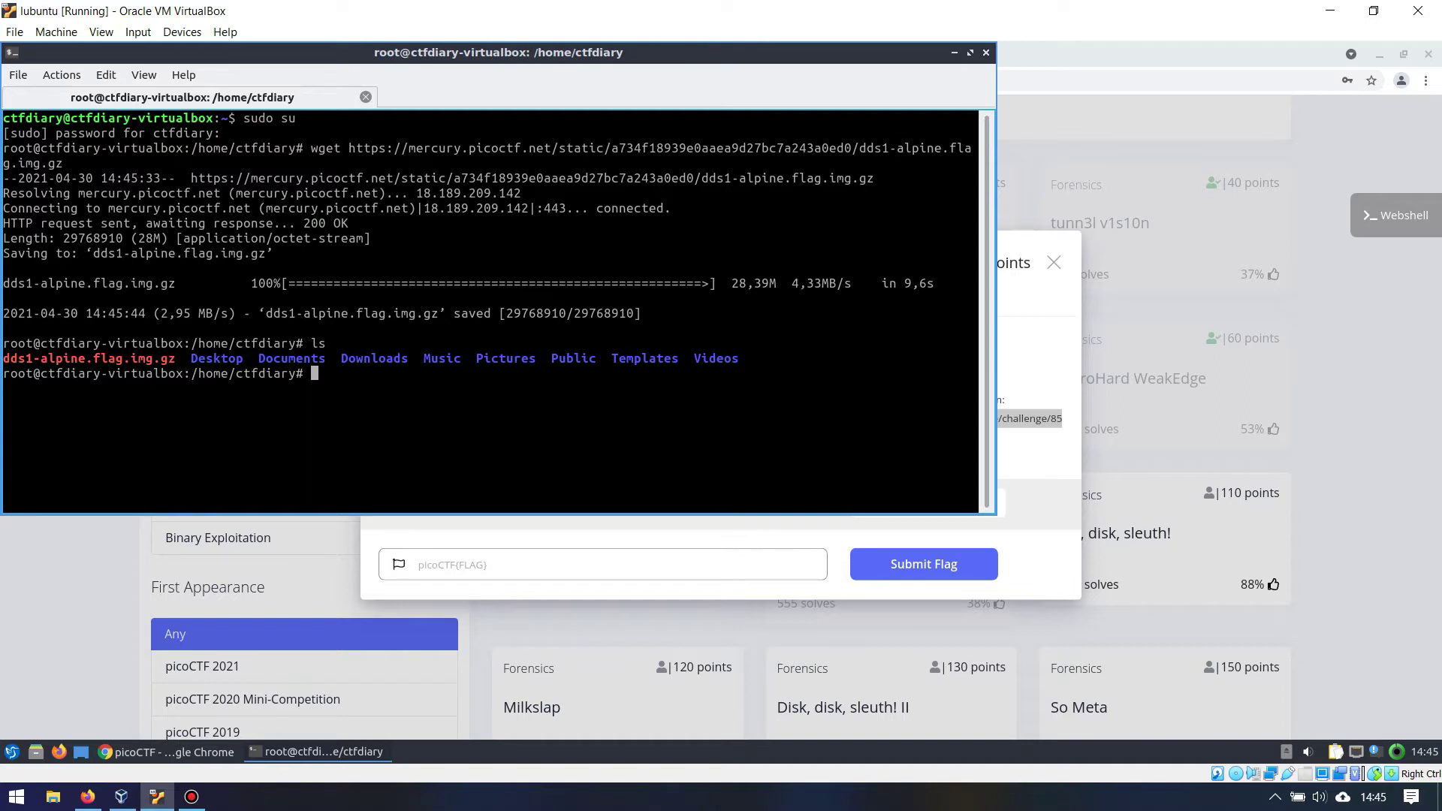
Show the gzip help and look up the option for decompressing a file.
text(gzip)
text(--help)
key(Return)
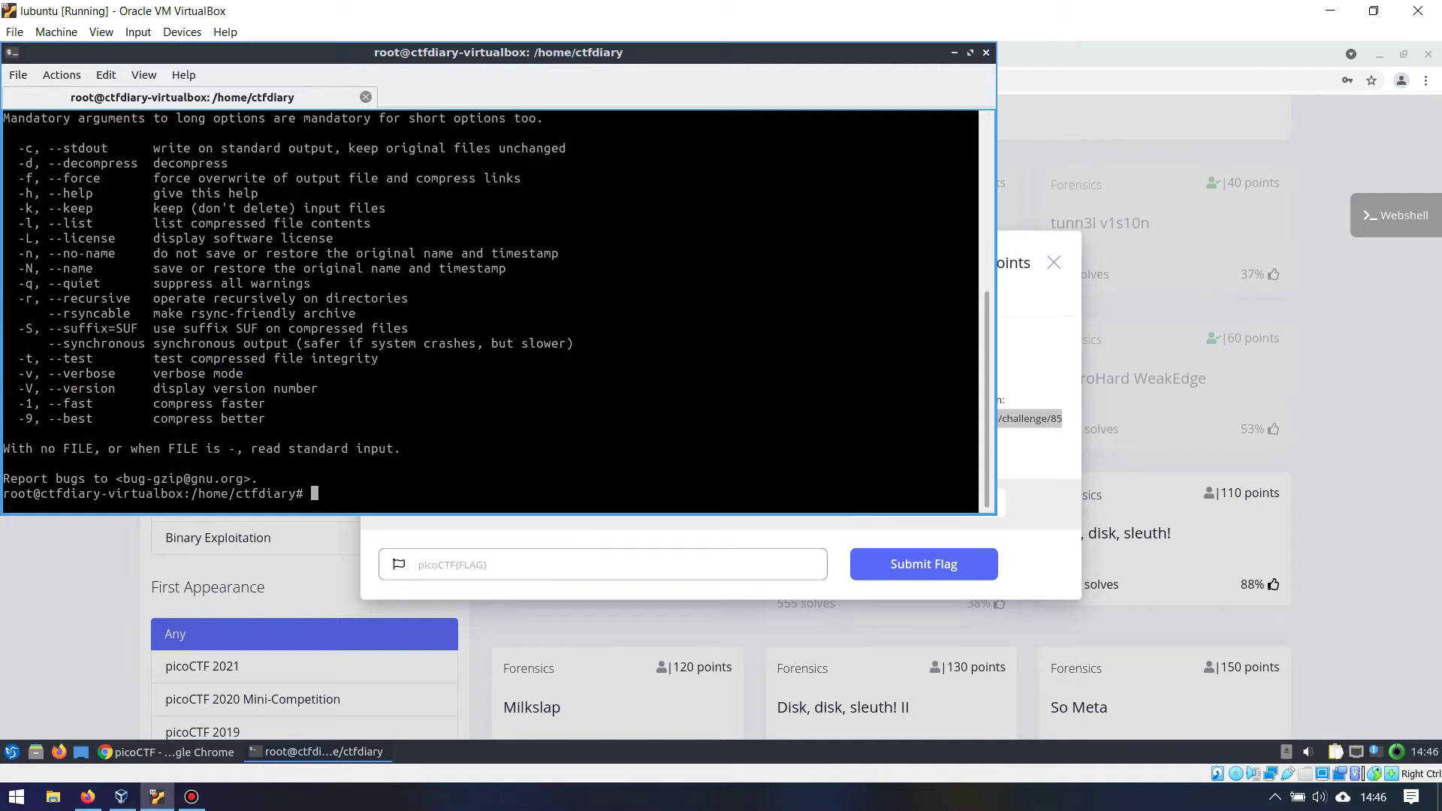
drag(19, 163, 34, 163)
Decompress dds1-alpine.flag.img.gz with gzip -d and list the folder contents with ls.
text(gzip -d dd)
key(Tab)
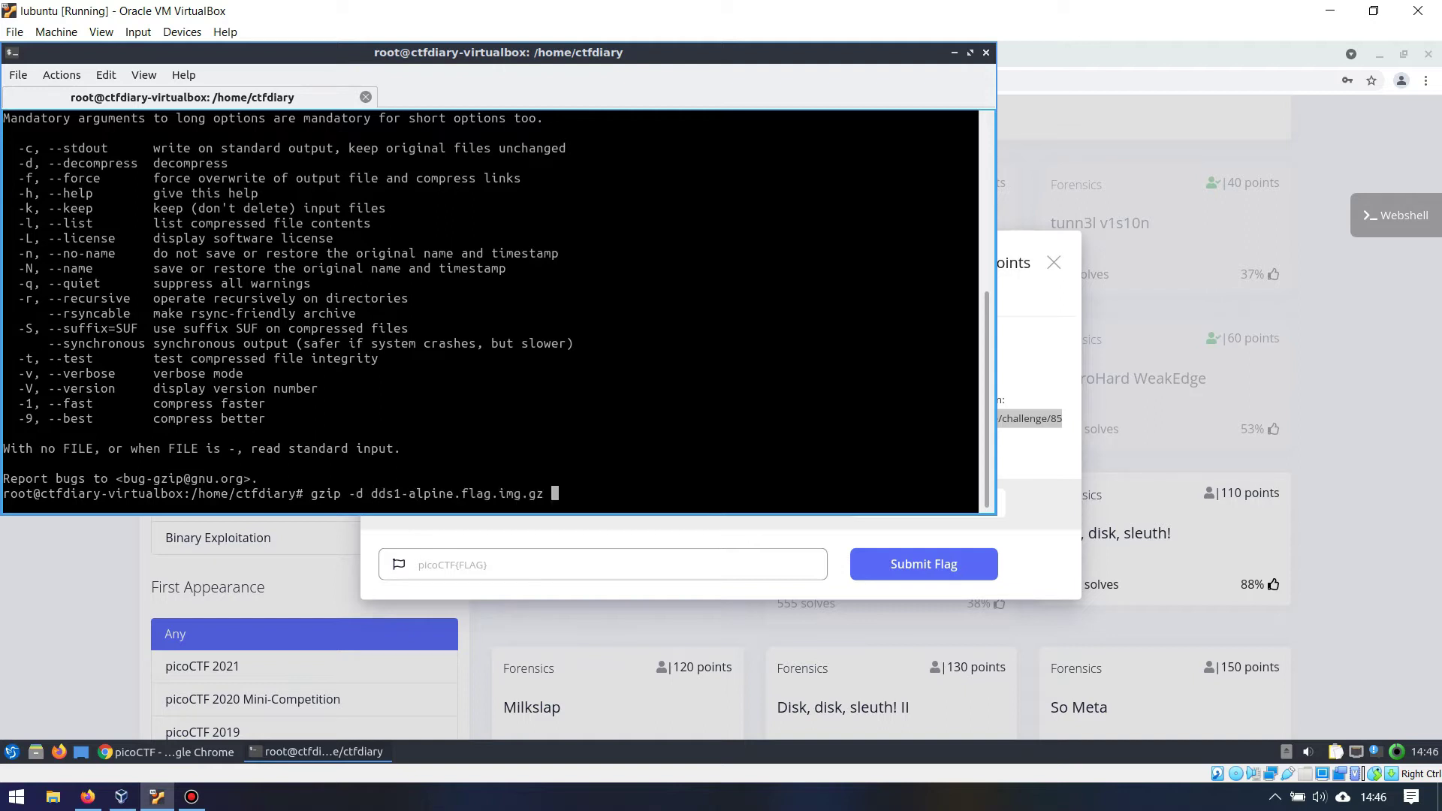
key(Return)
text(ls)
key(Return)
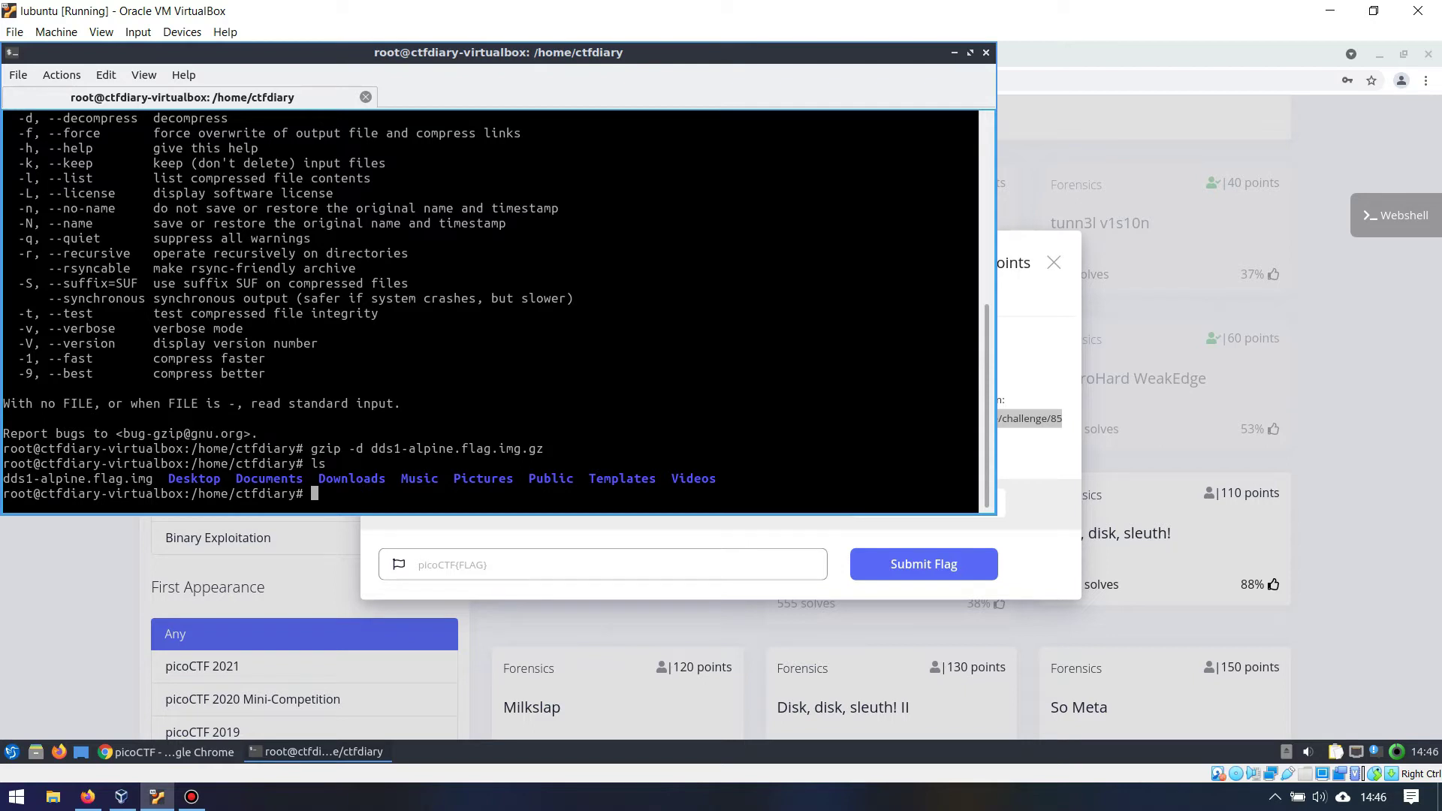
Switch to the browser to reread hints 1 and 2 and review the linked First Grep challenge.
key(alt+Tab)
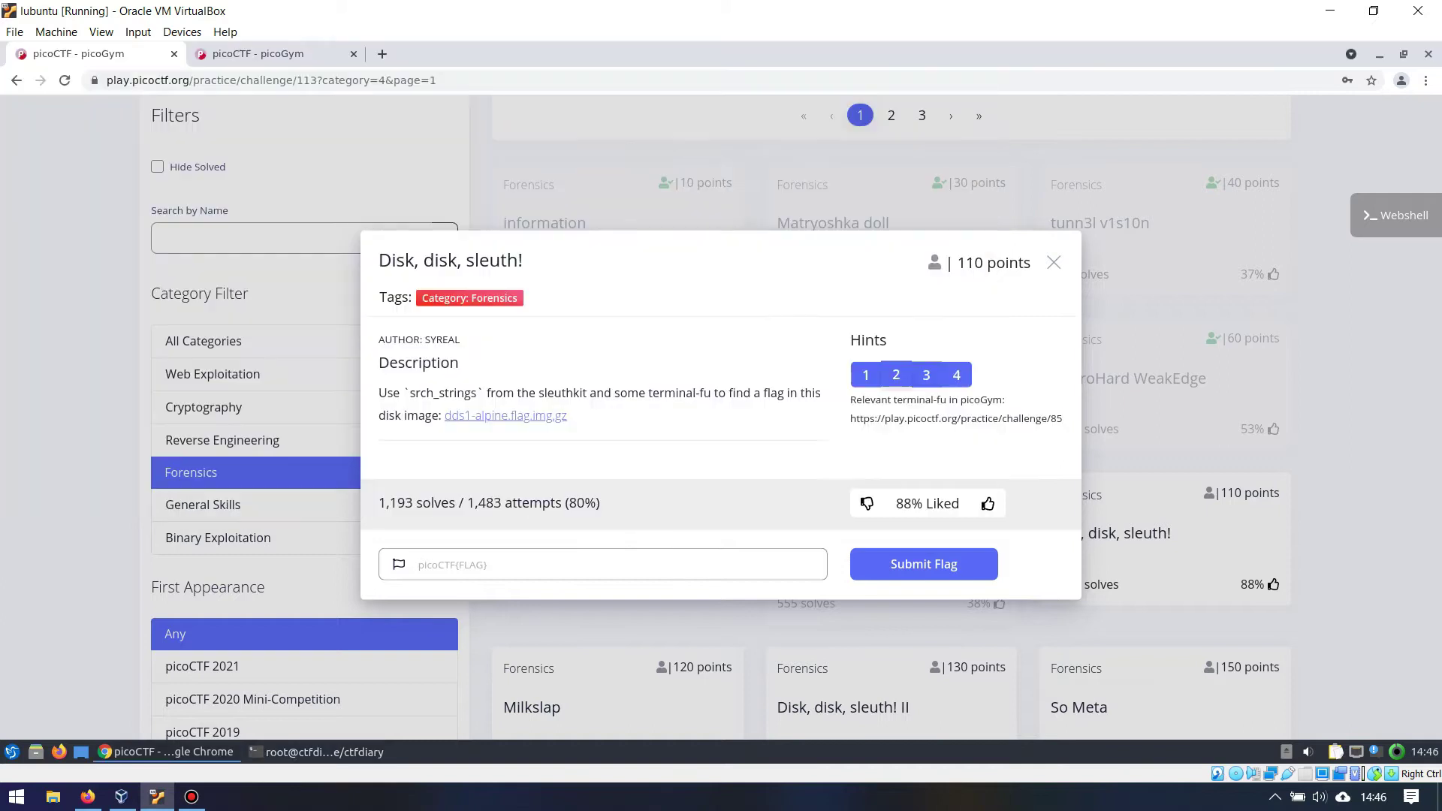
click(866, 374)
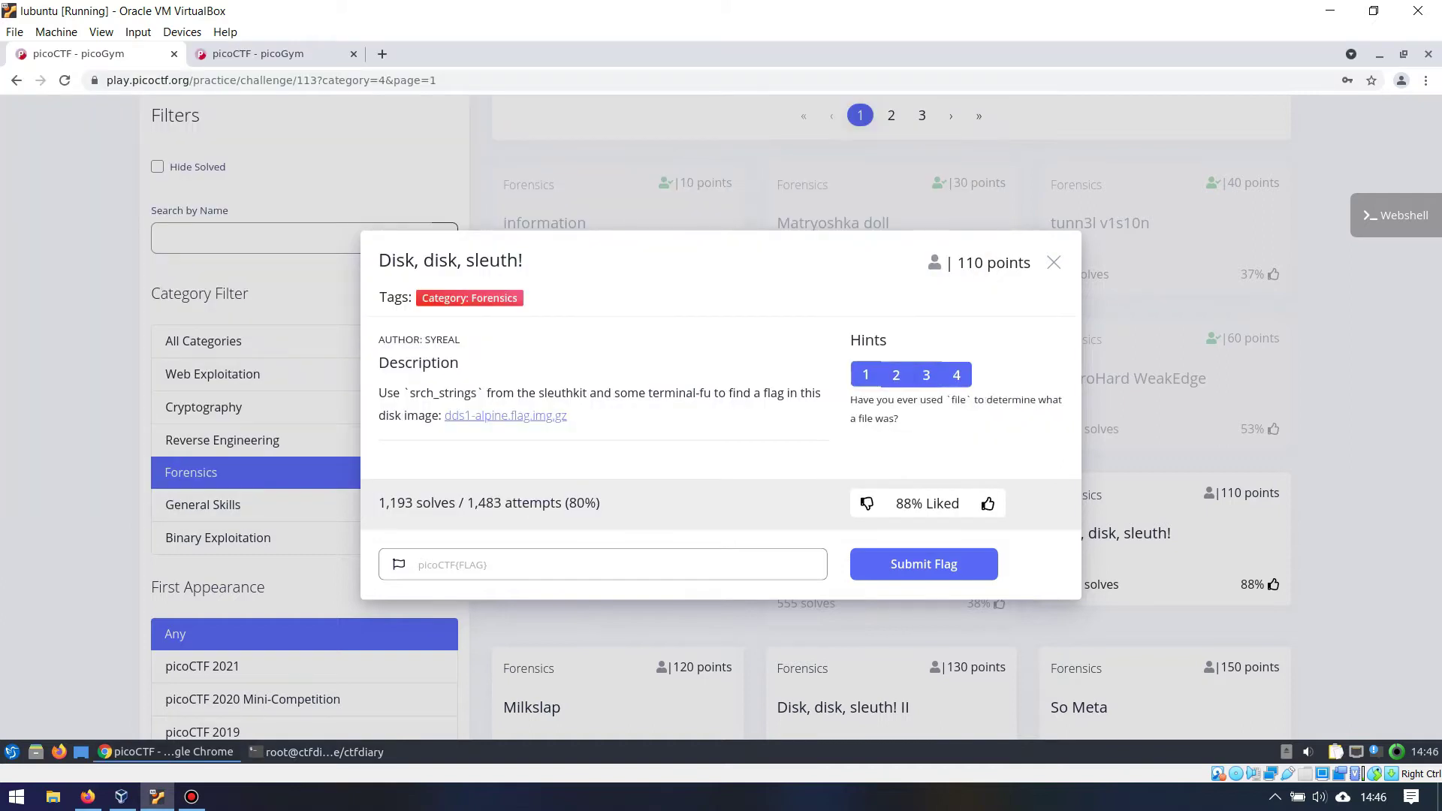
click(896, 374)
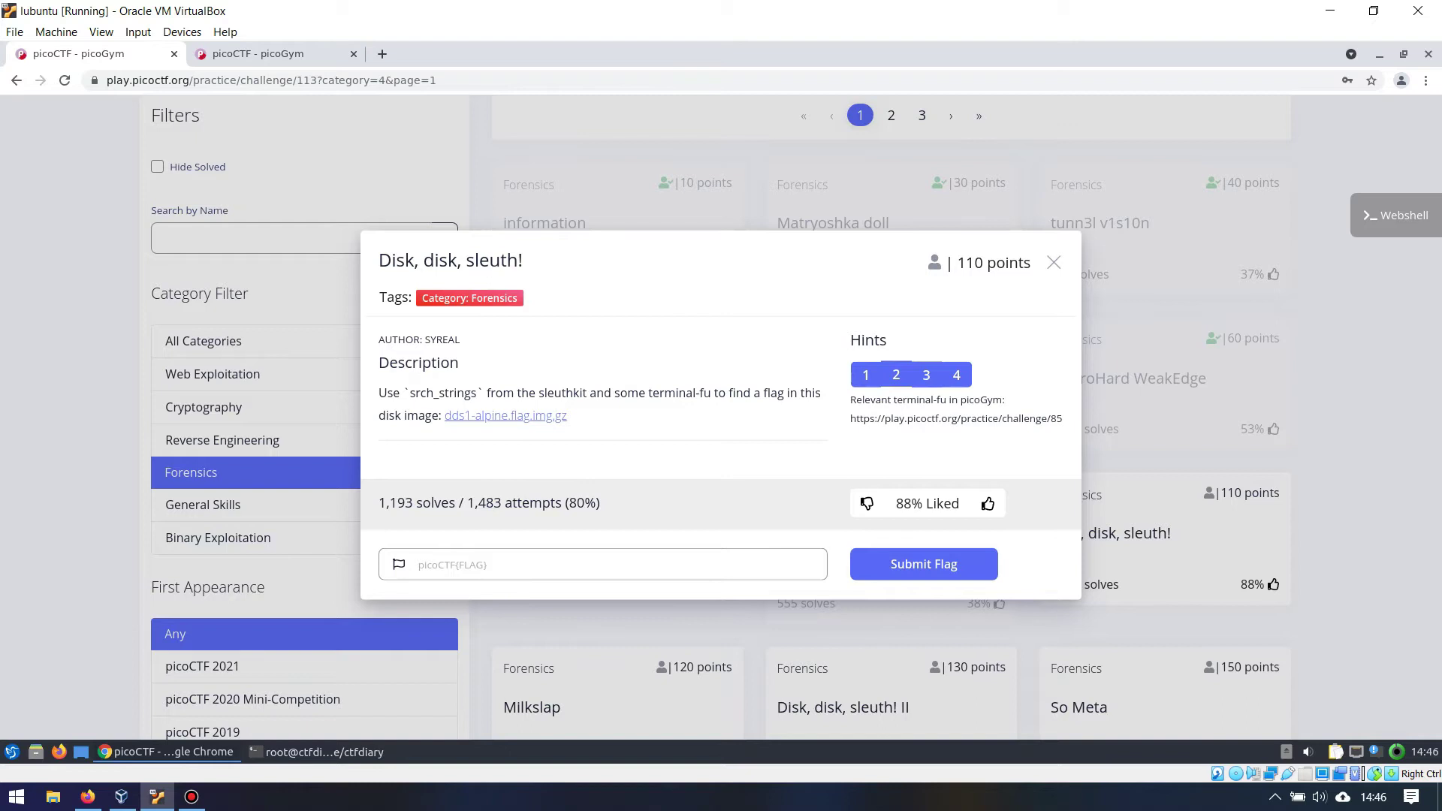
key(ctrl+Tab)
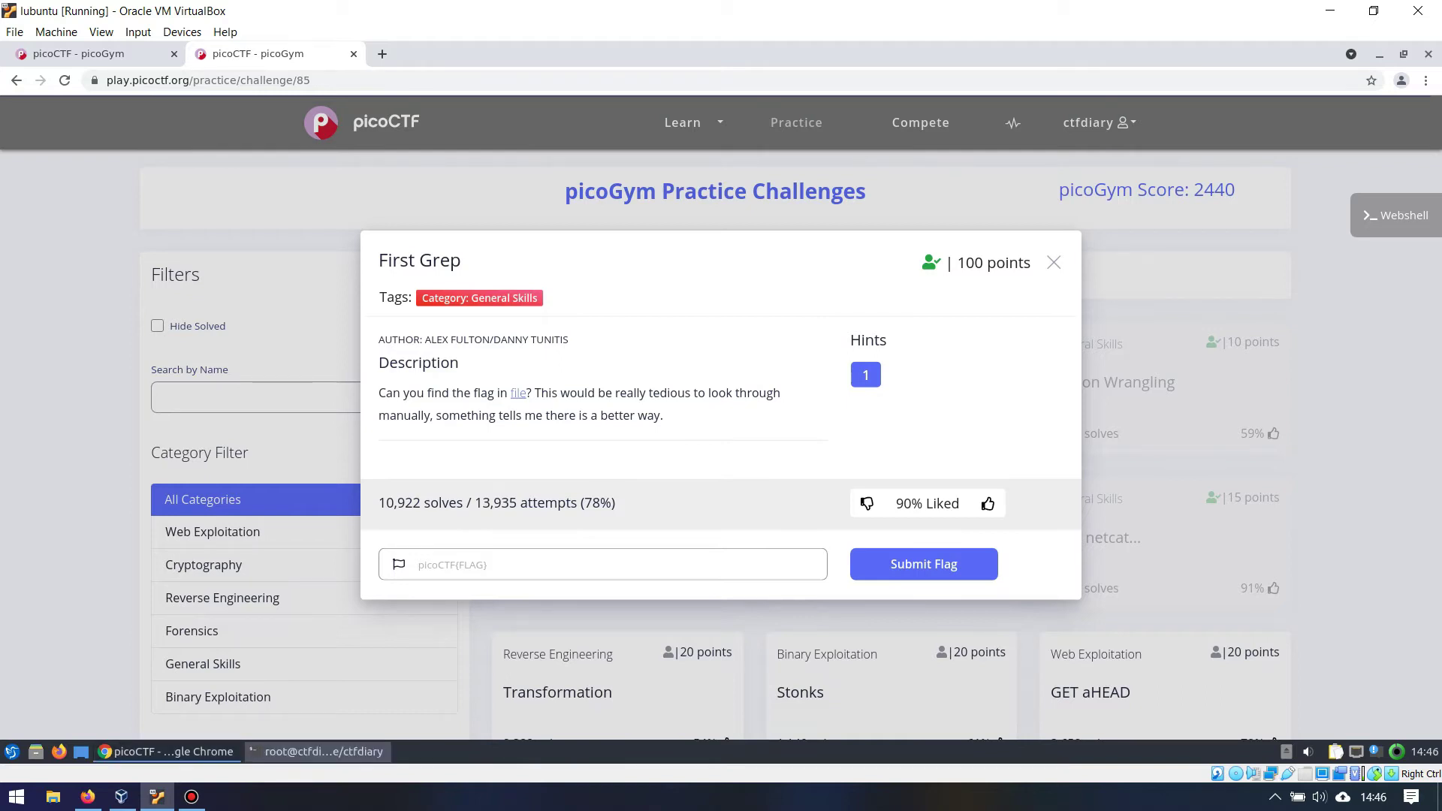
Switch to the terminal and search the disk image's text with "strings dds1-alpine.flag.img | grep picoCTF".
click(320, 752)
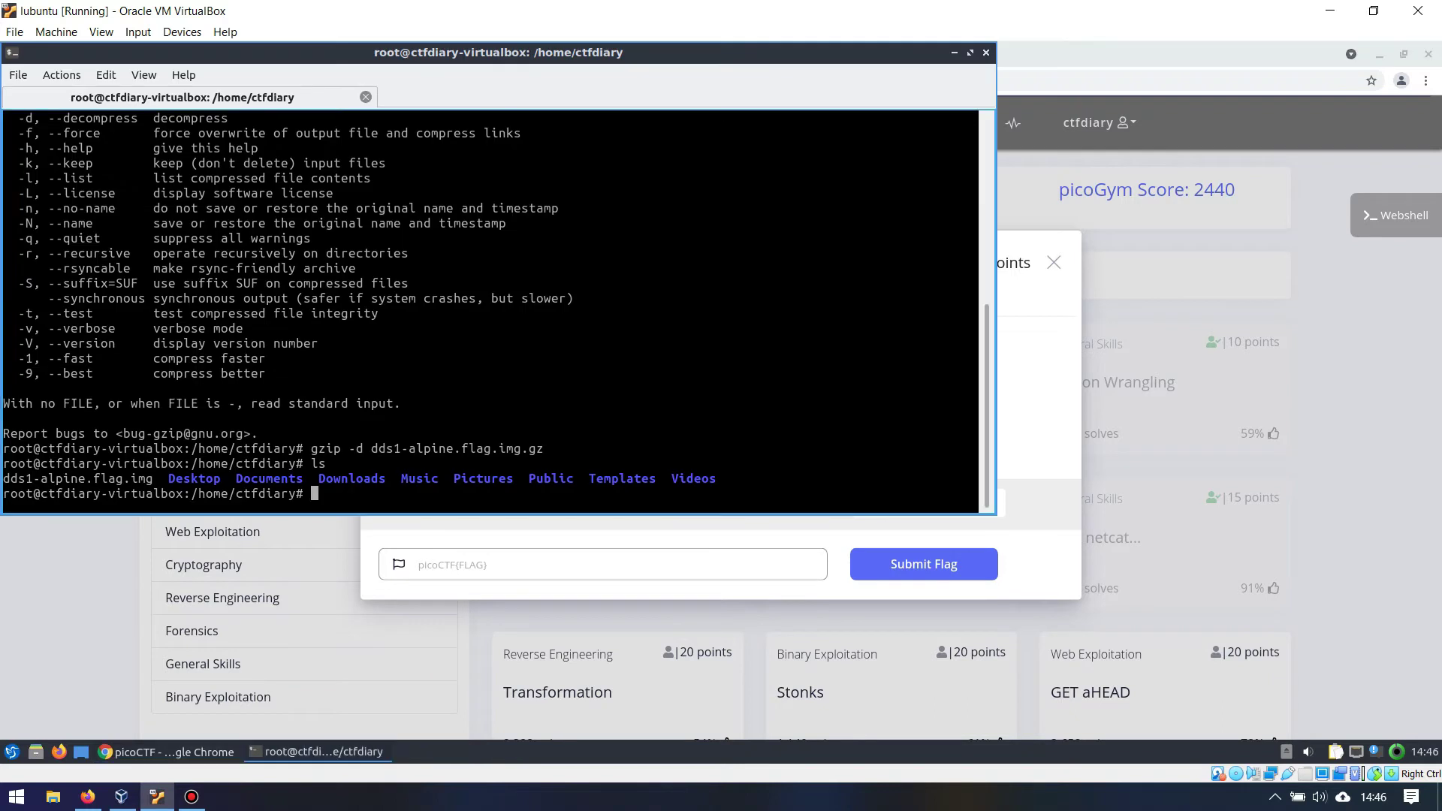
text(string)
key(BackSpace)
text(s dd)
key(Tab)
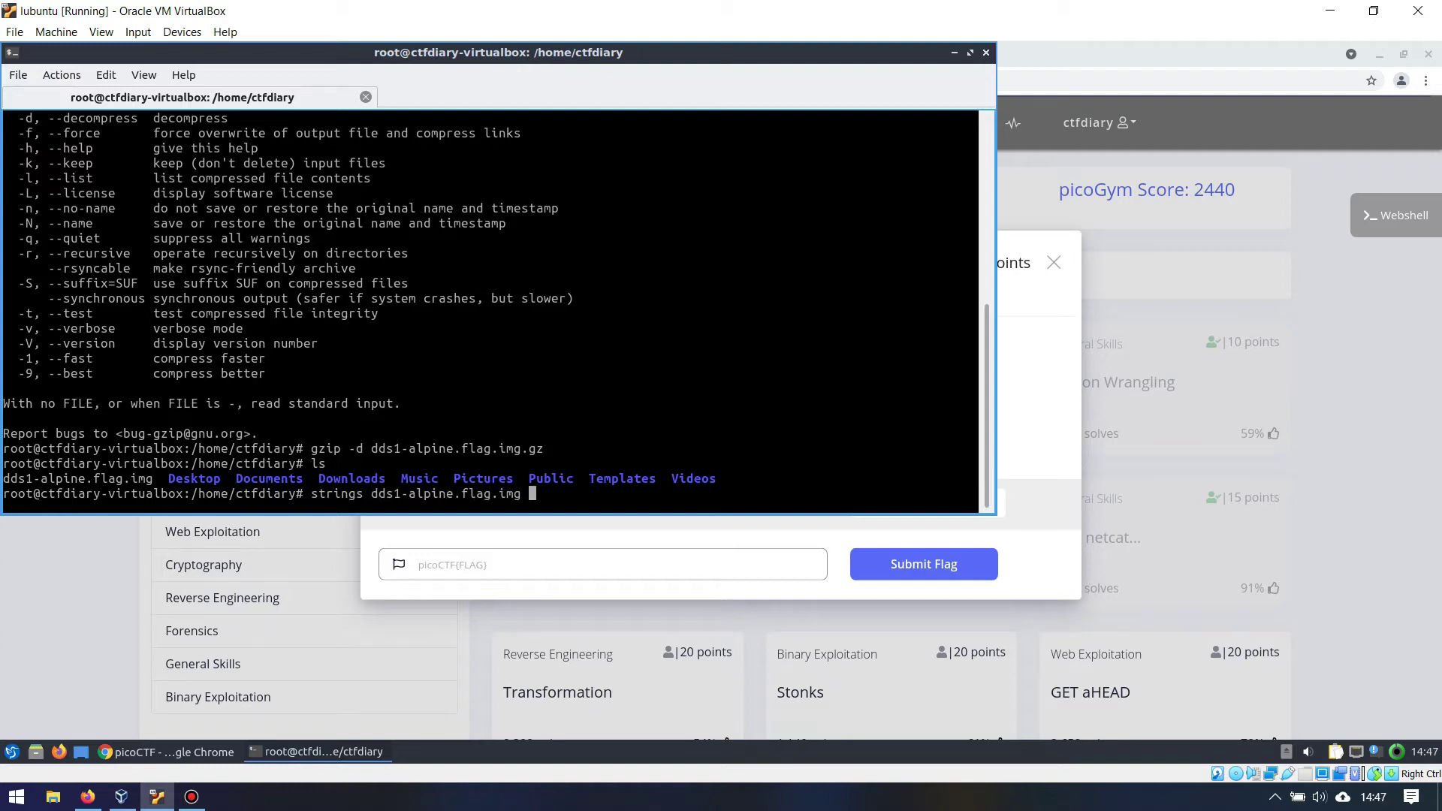
text(| grep picoCTF)
key(Return)
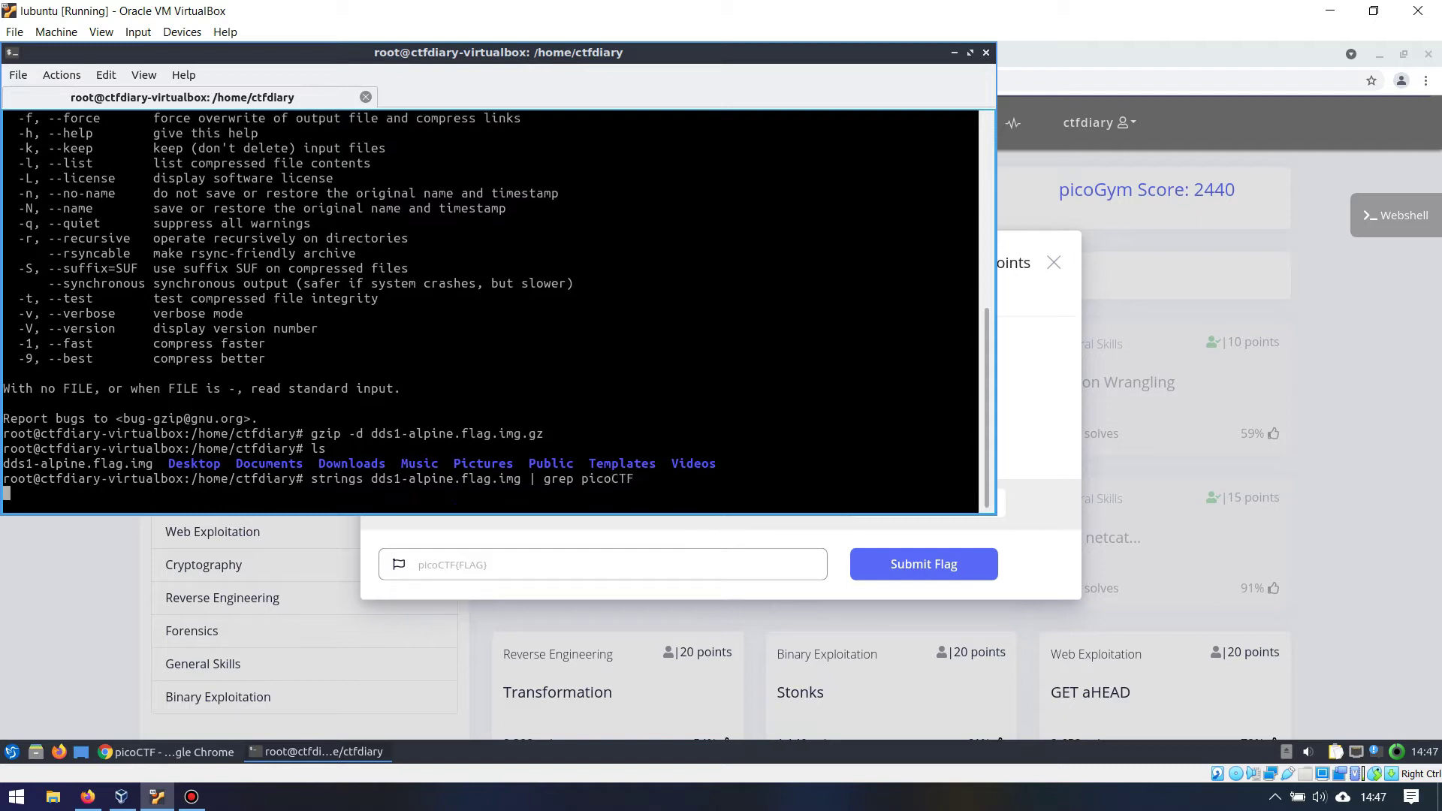
Copy the complete picoCTF flag, including its braces, from the terminal output.
drag(56, 479, 341, 478)
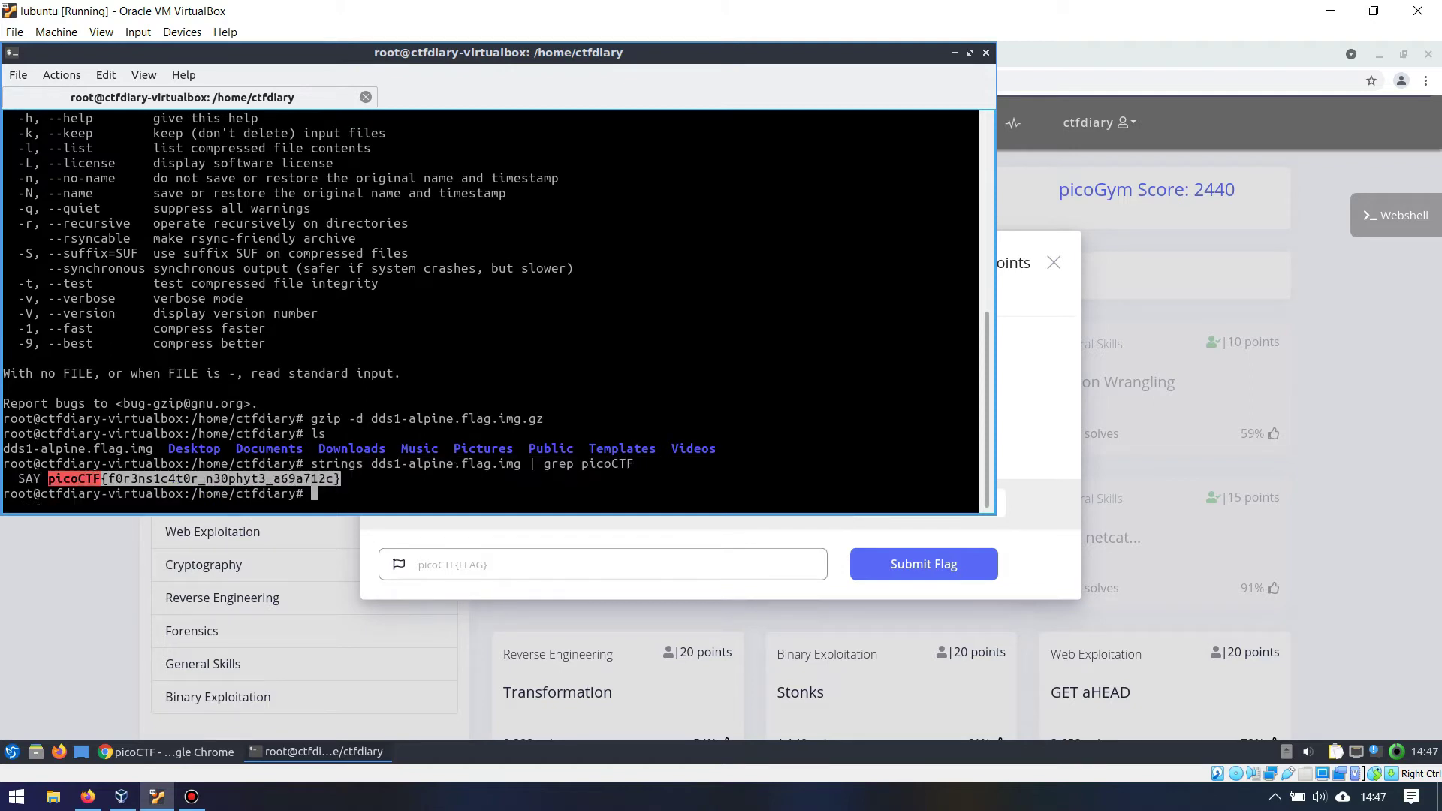
right_click(341, 479)
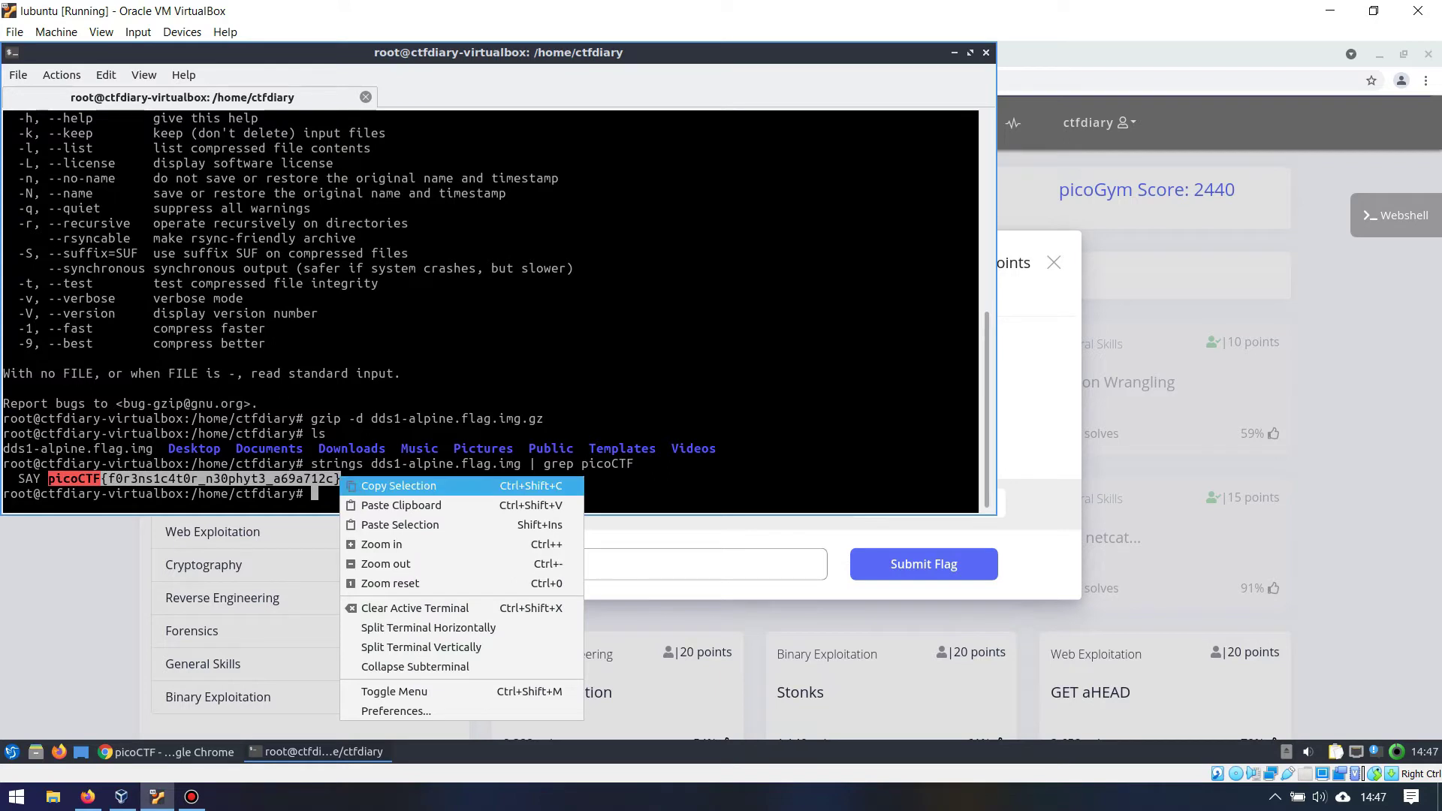
click(398, 486)
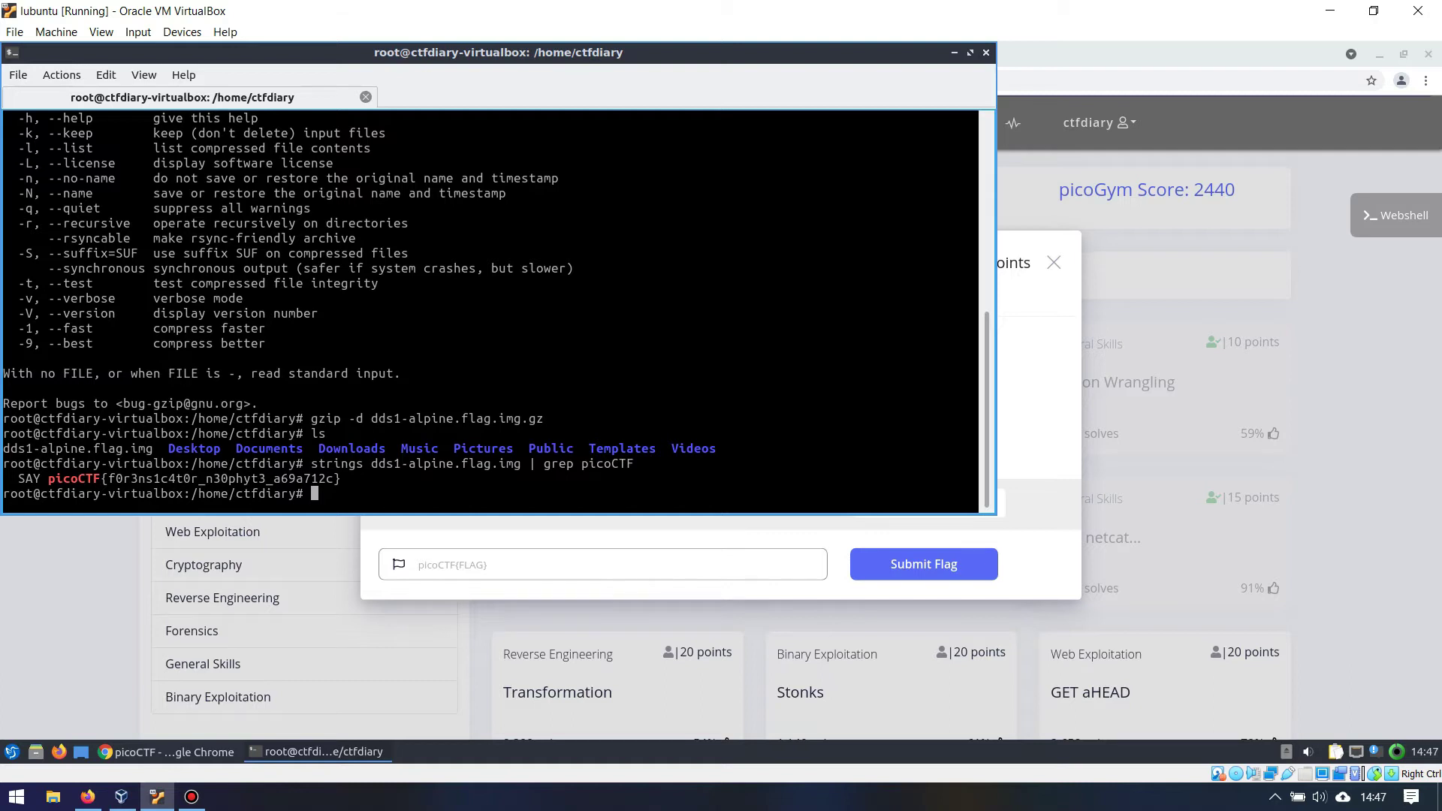
Switch to the browser and submit the copied flag for the Disk, disk, sleuth! challenge.
key(alt+Tab)
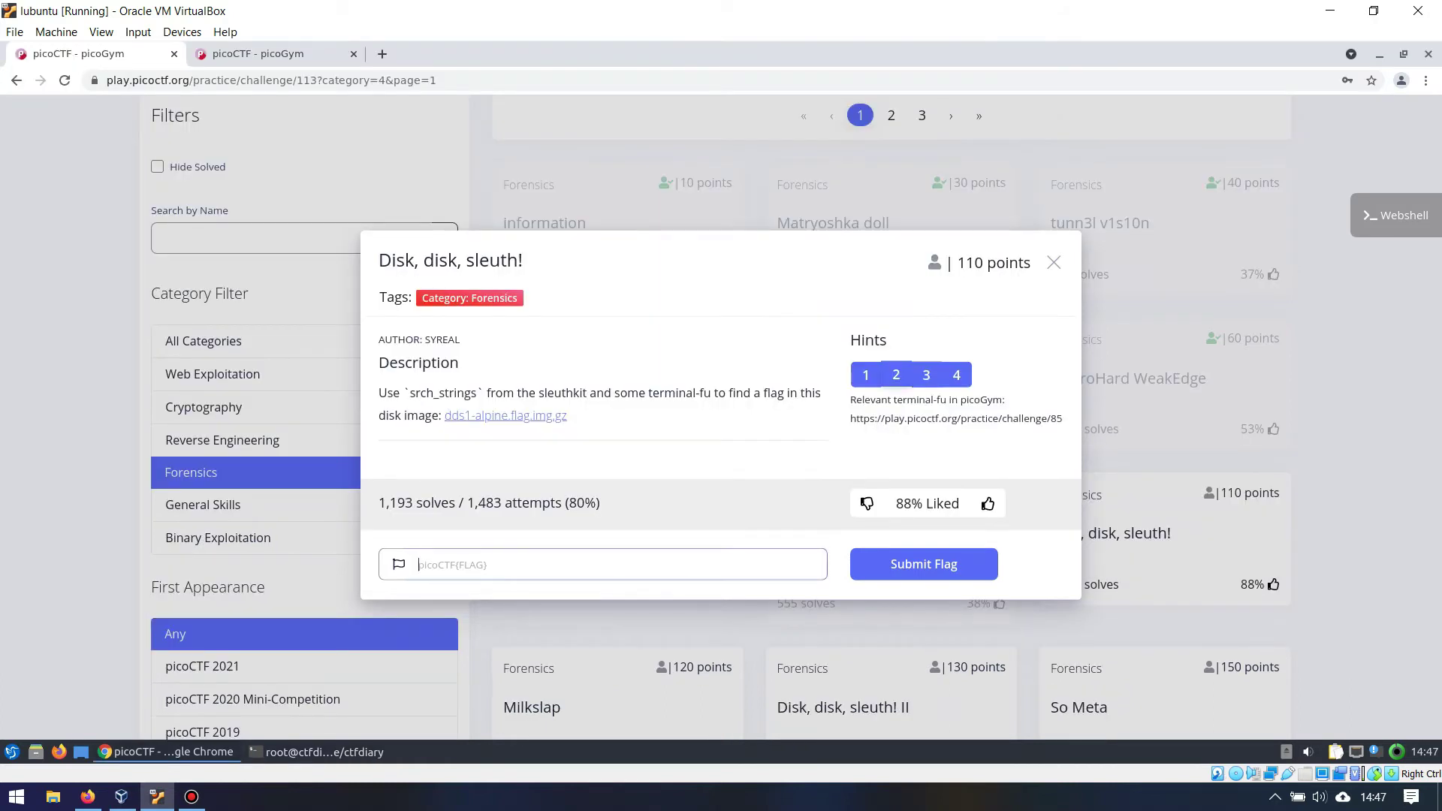
key(ctrl+v)
click(924, 564)
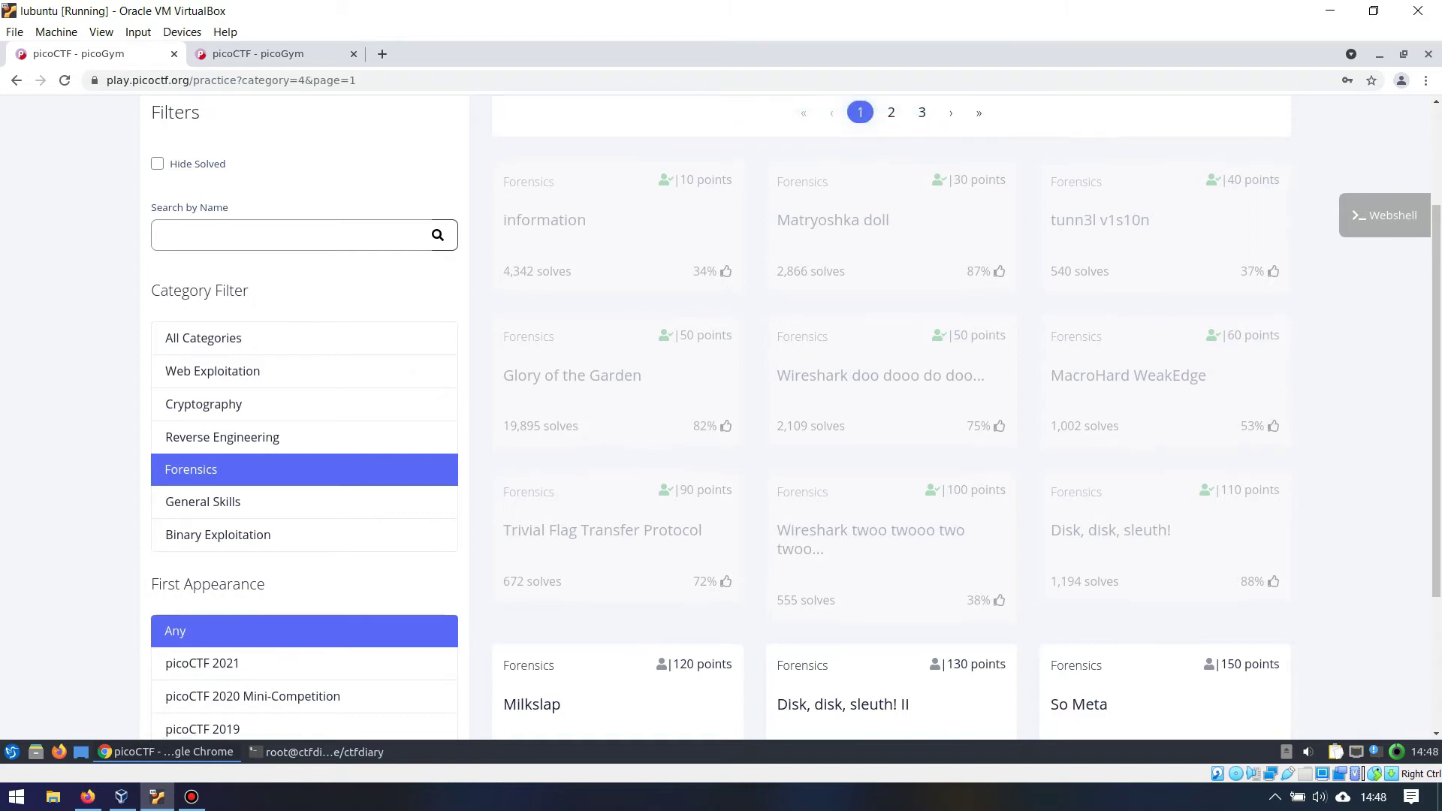
Open the 120-point Milkslap forensics challenge and reveal hint 1.
scroll(791, 420, down, 2)
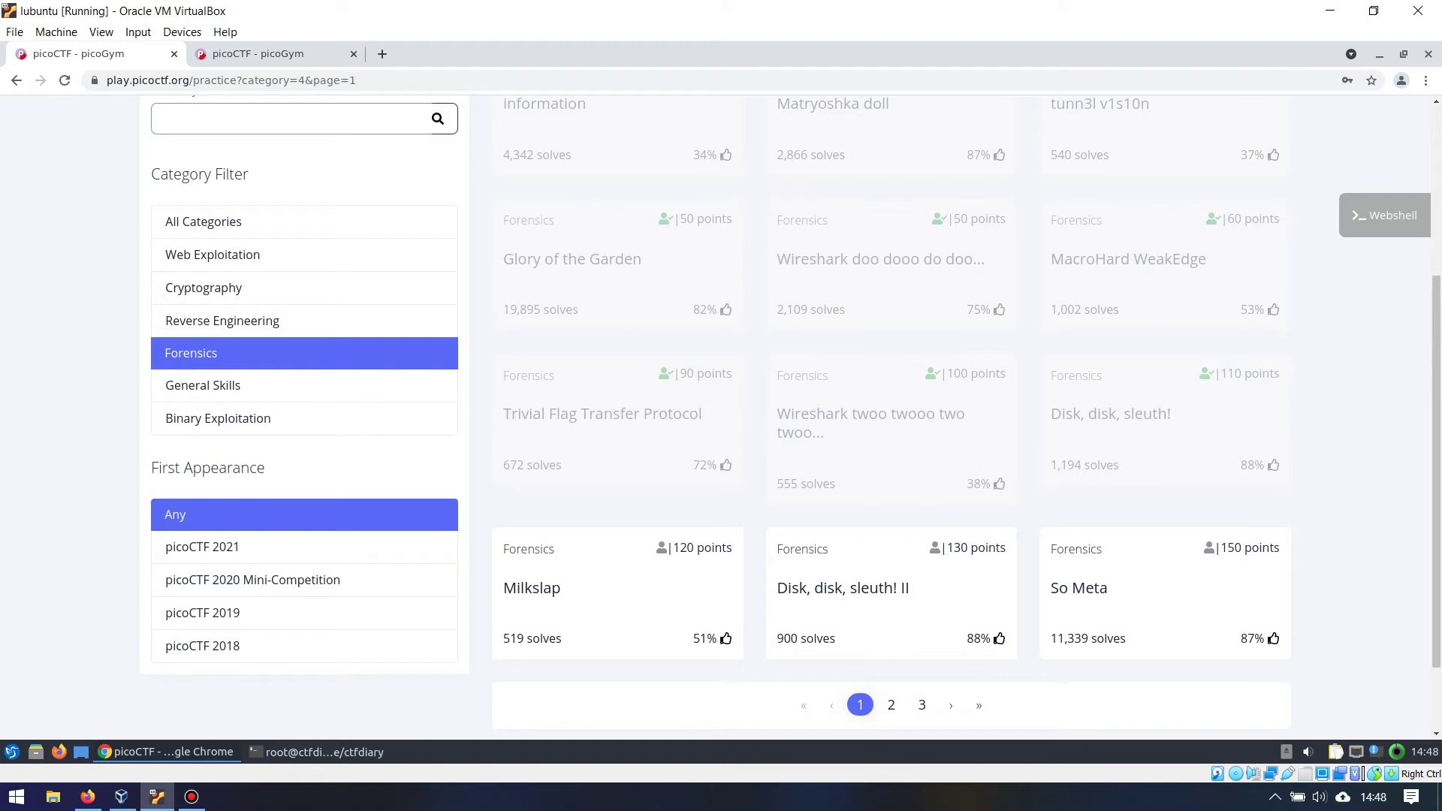
click(531, 589)
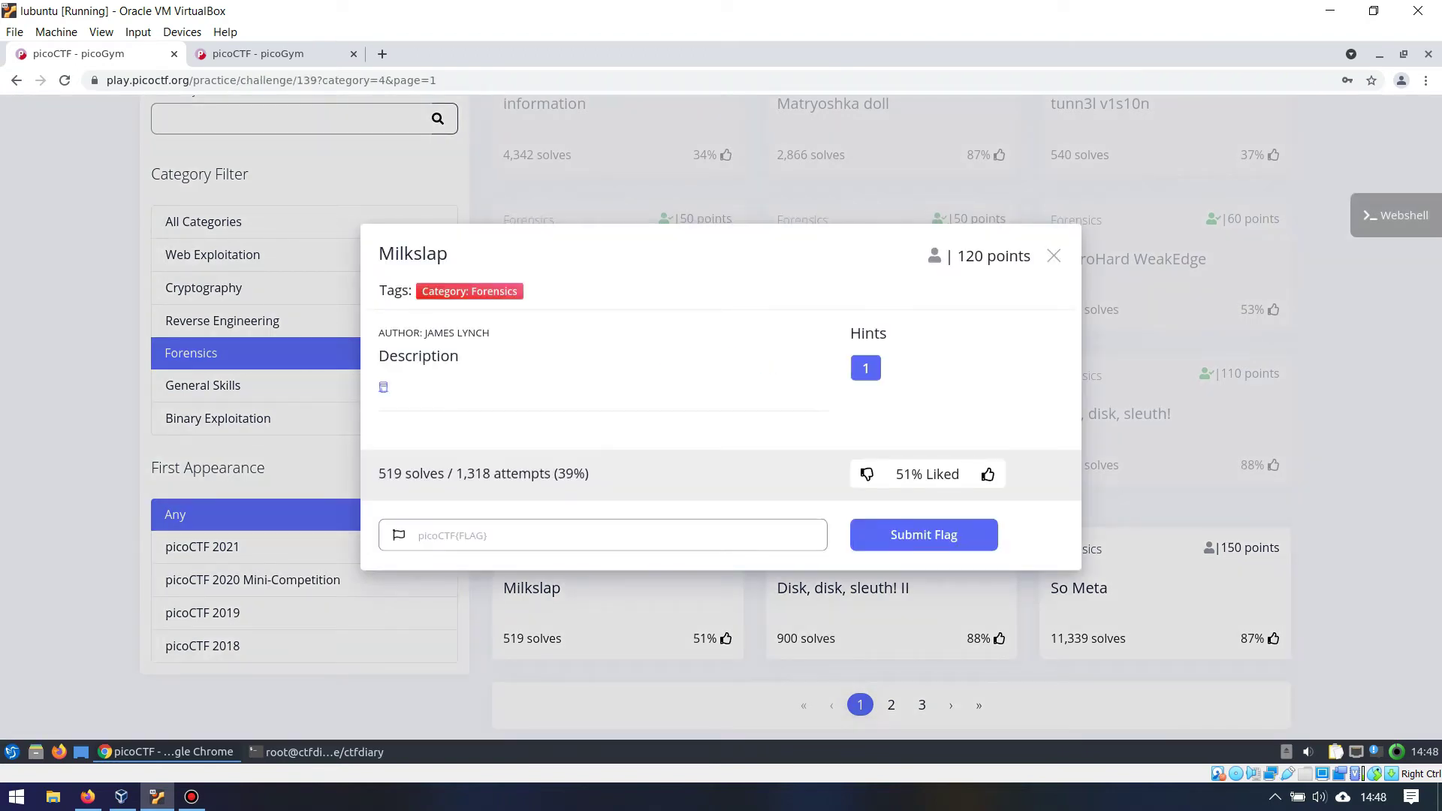
click(866, 368)
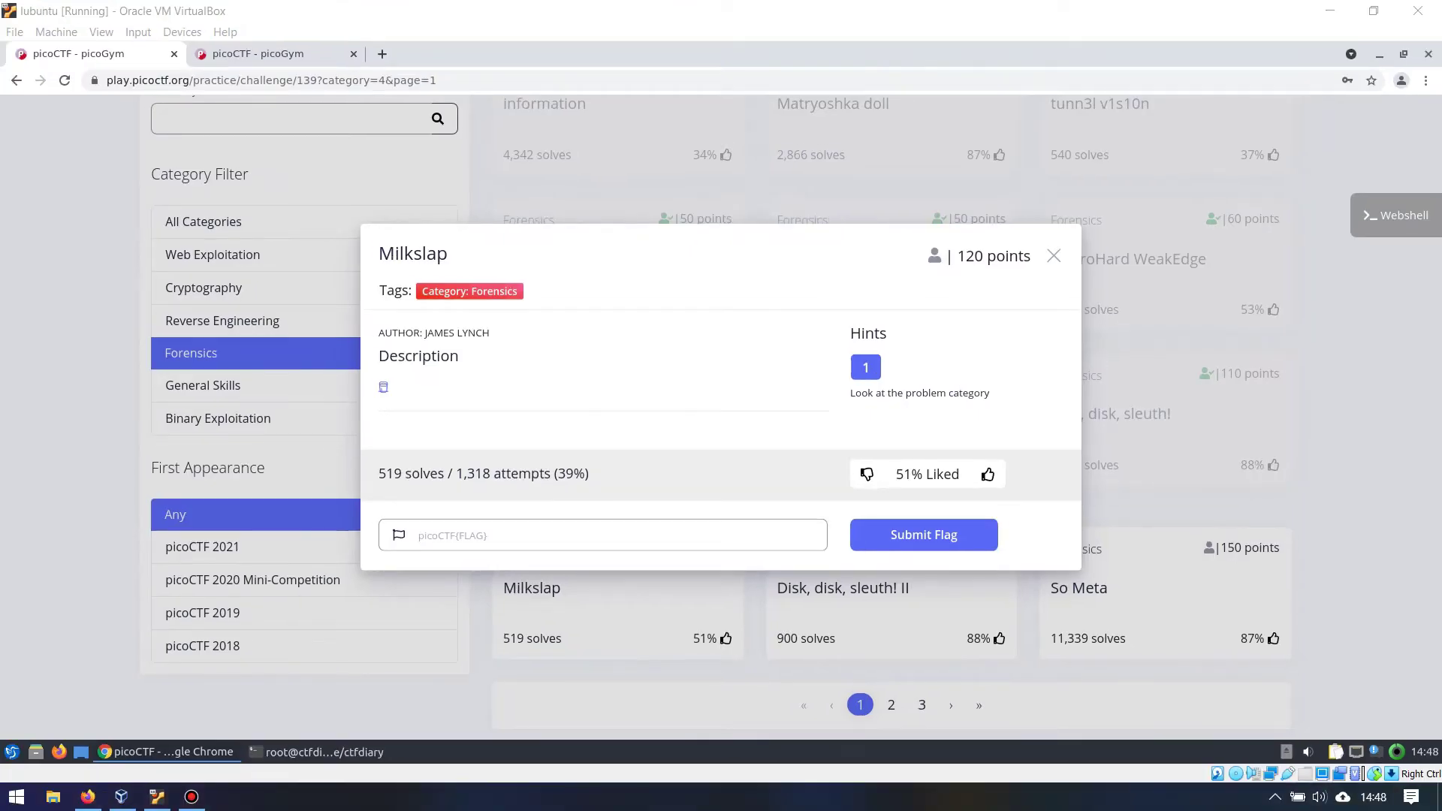
Open the link in the Milkslap description in a new browser tab and view that page.
right_click(383, 387)
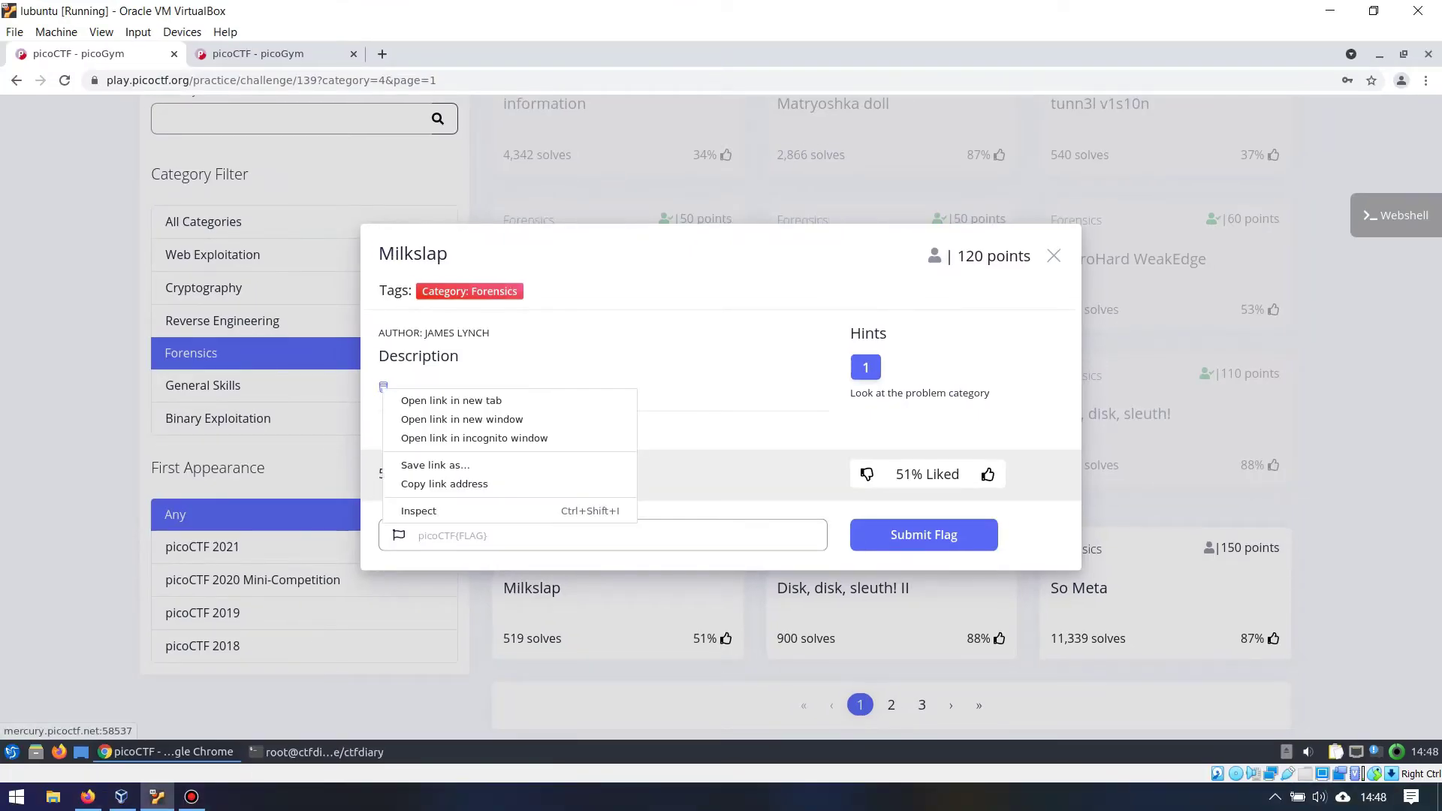
click(450, 401)
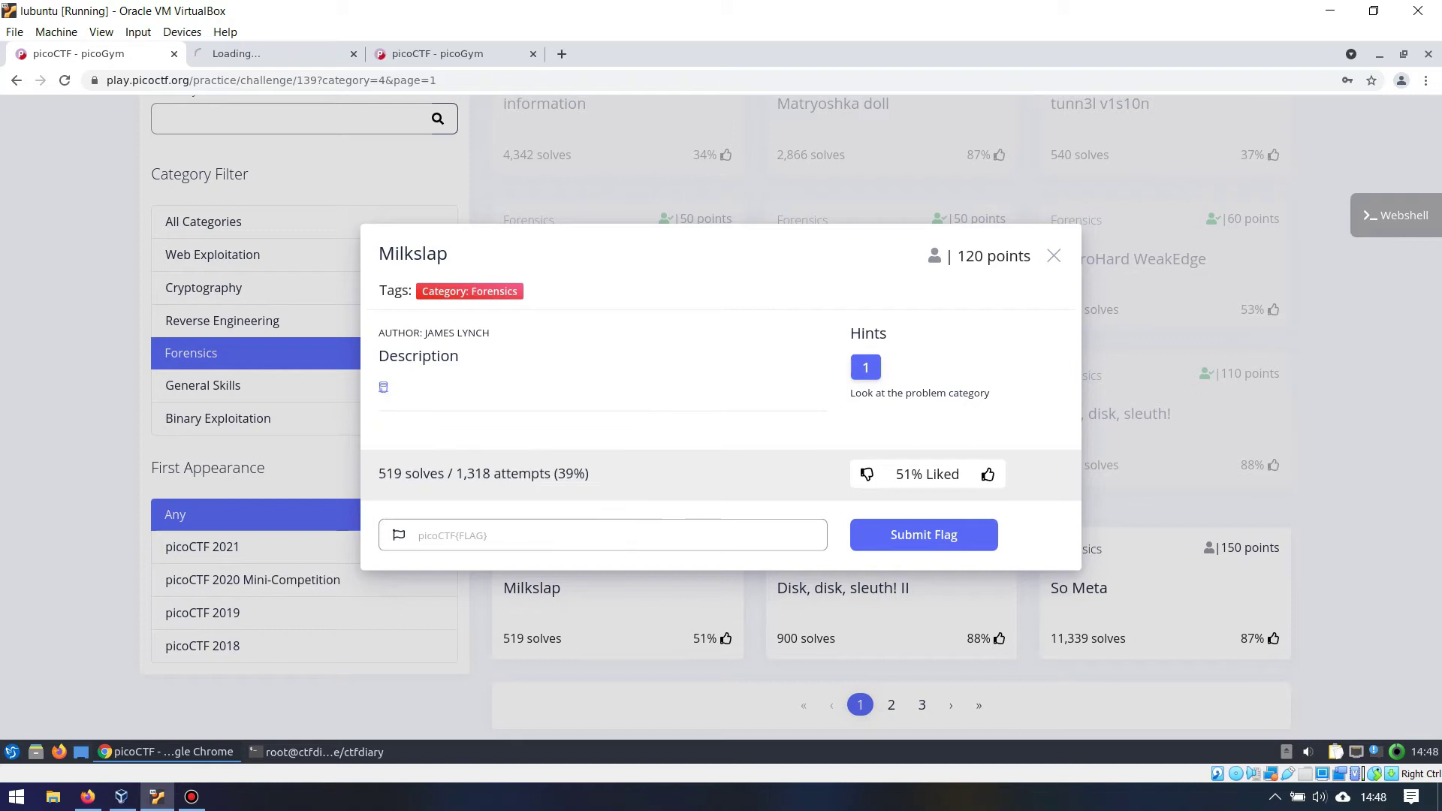
click(275, 53)
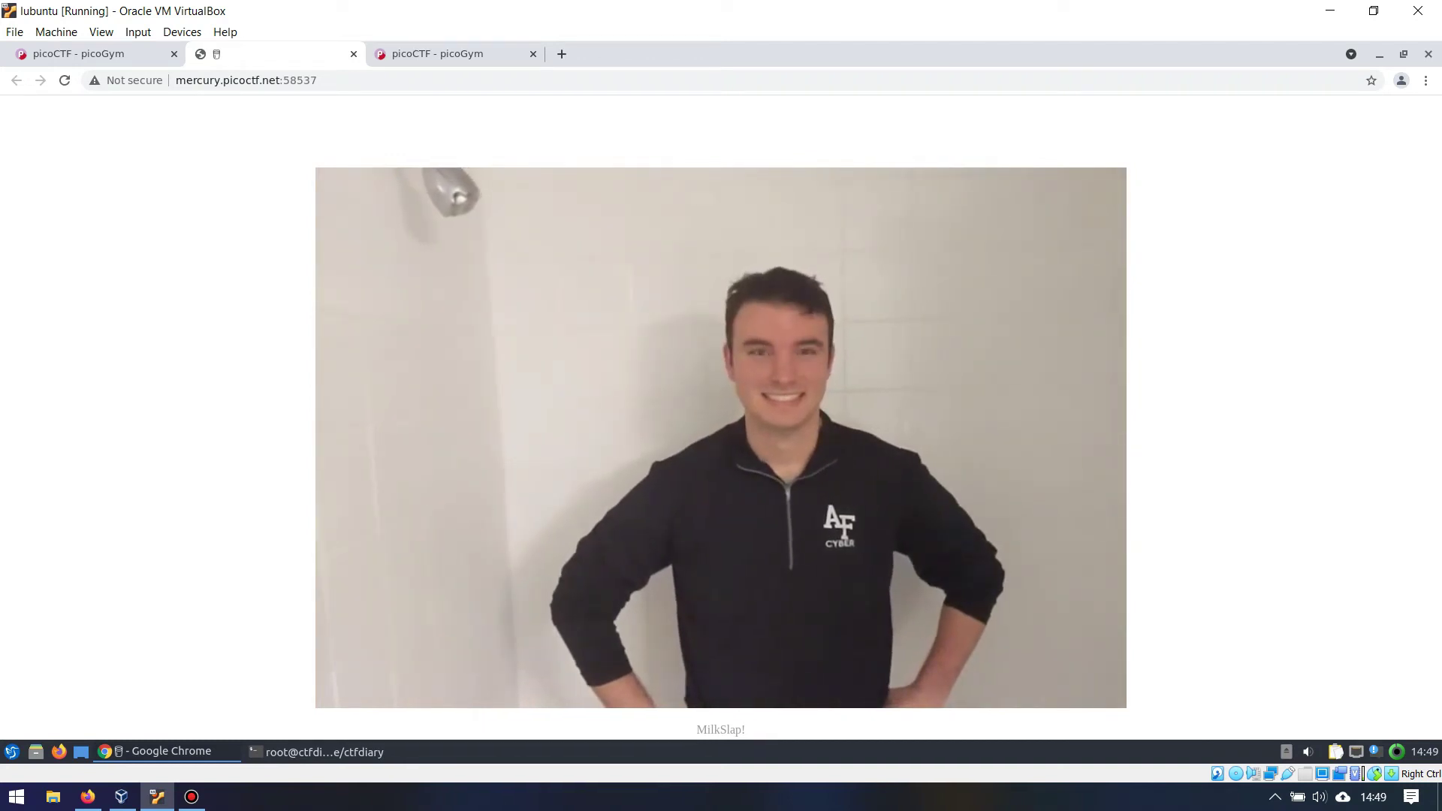
Examine the MilkSlap page's source and its linked style.css and script.js files, closing each source view when done.
right_click(1169, 379)
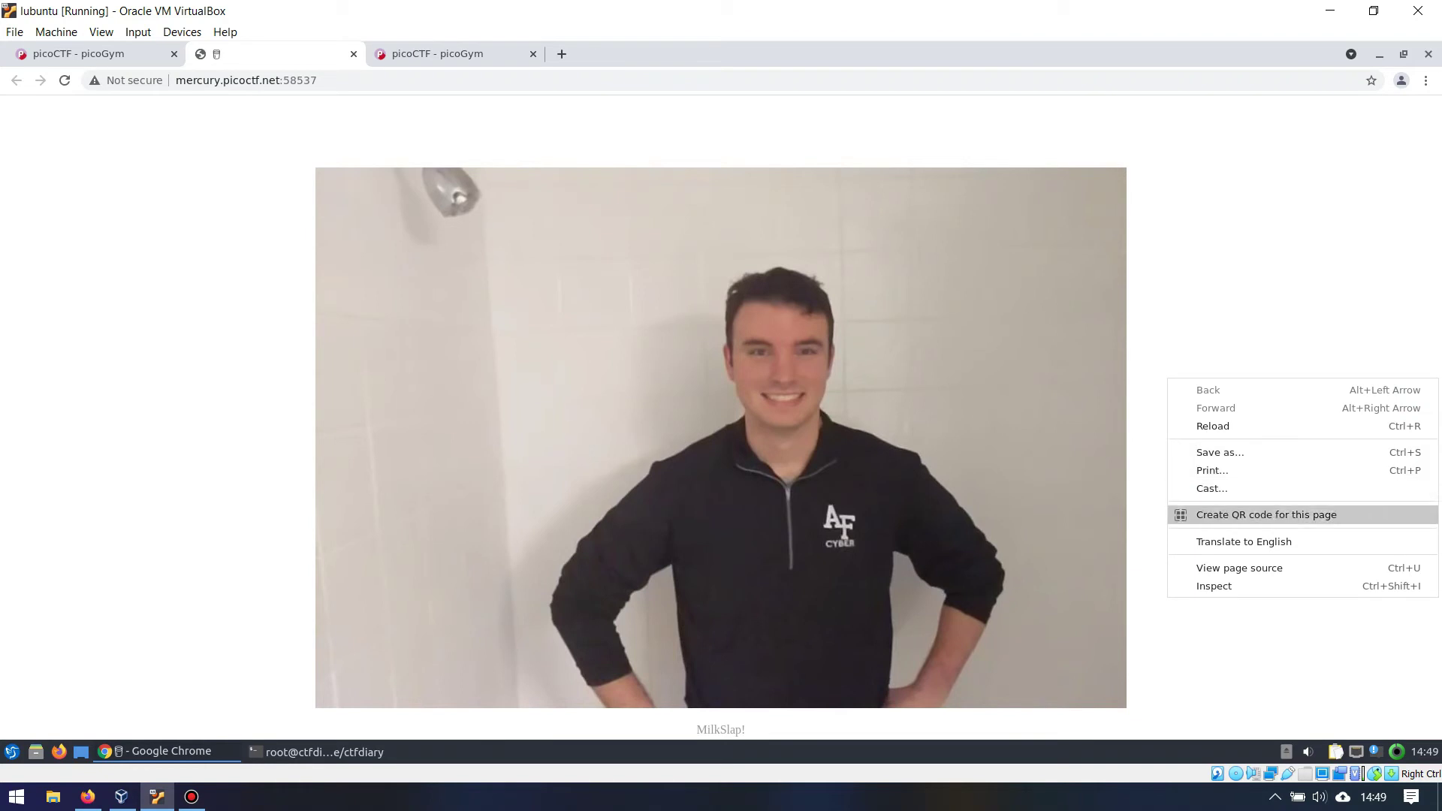
click(1240, 568)
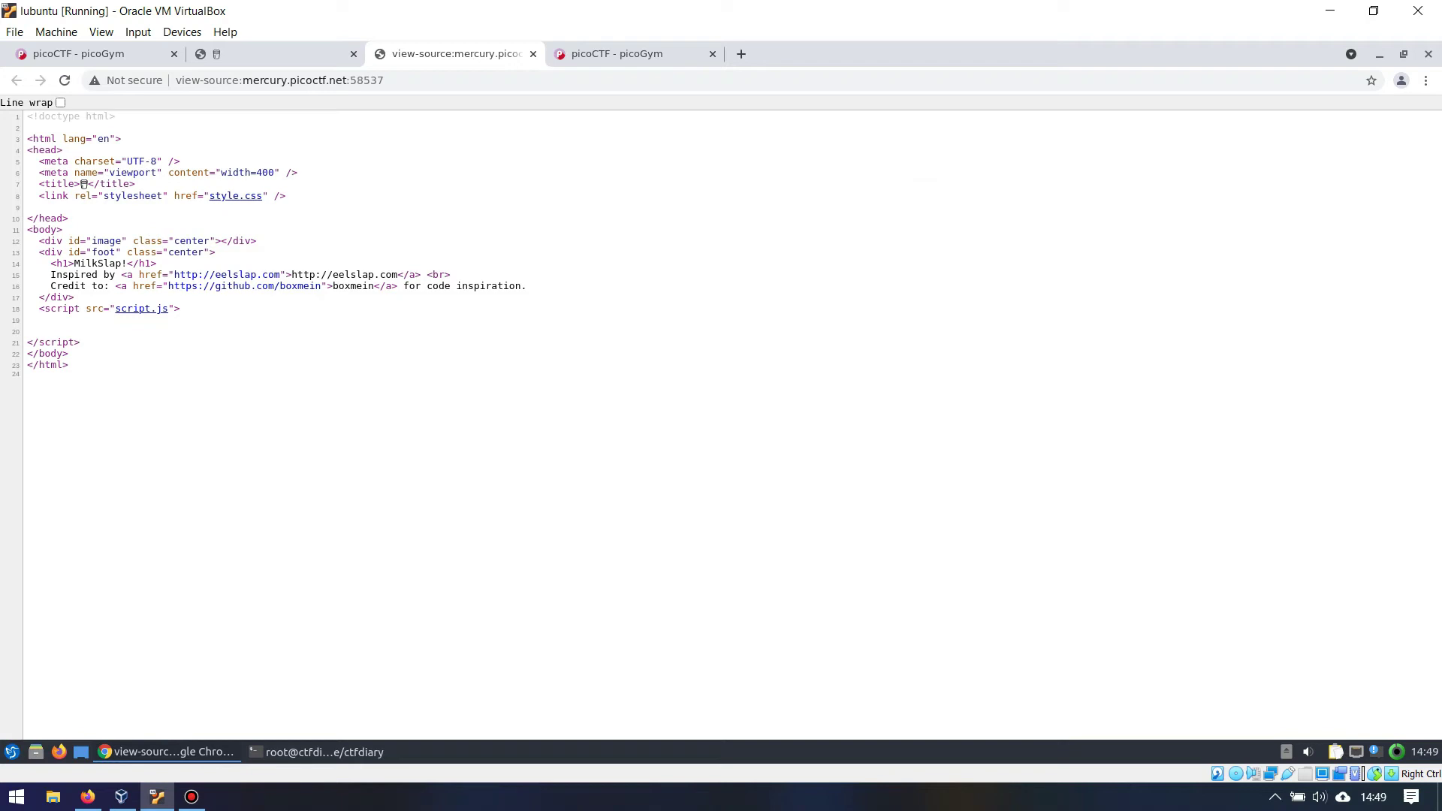
click(236, 195)
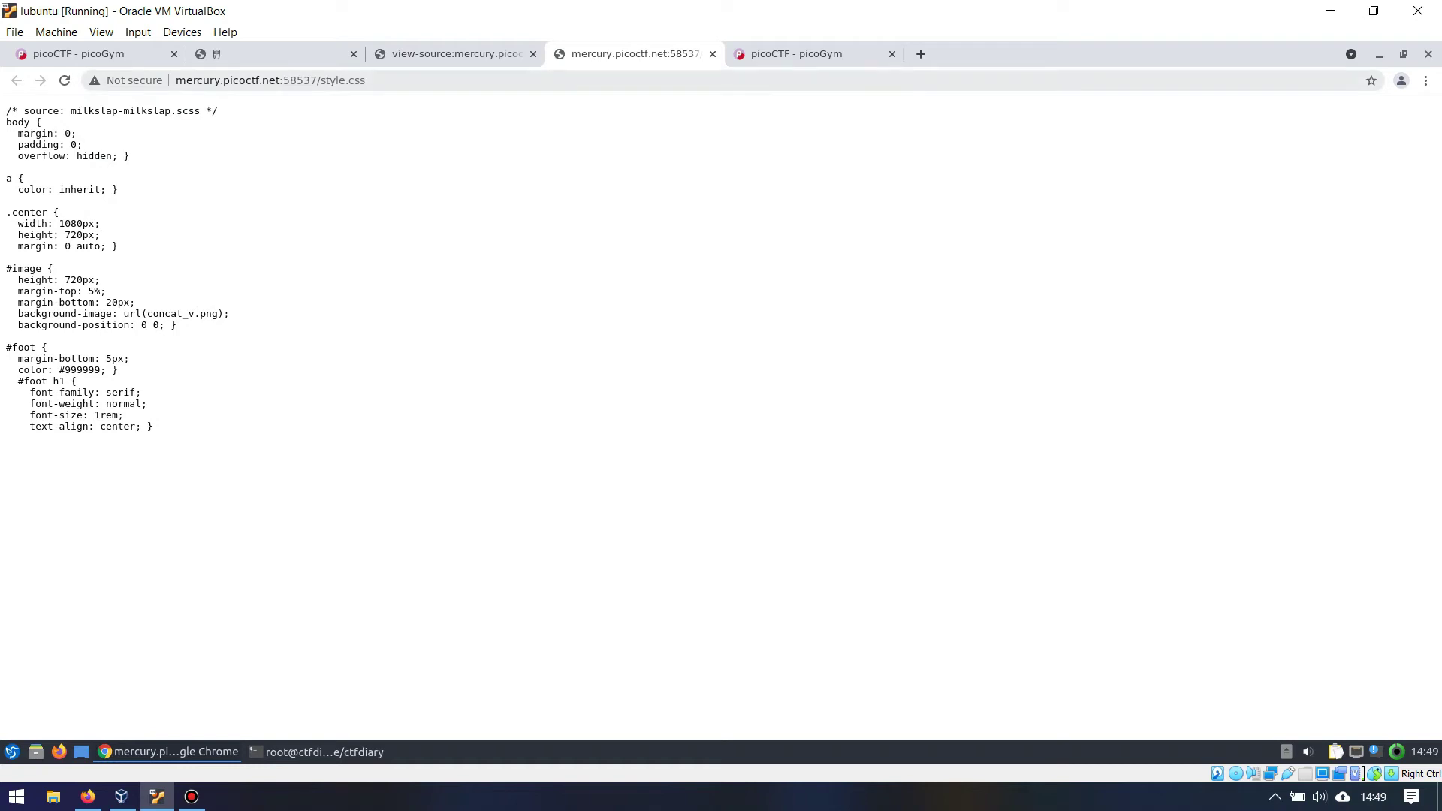
key(ctrl+w)
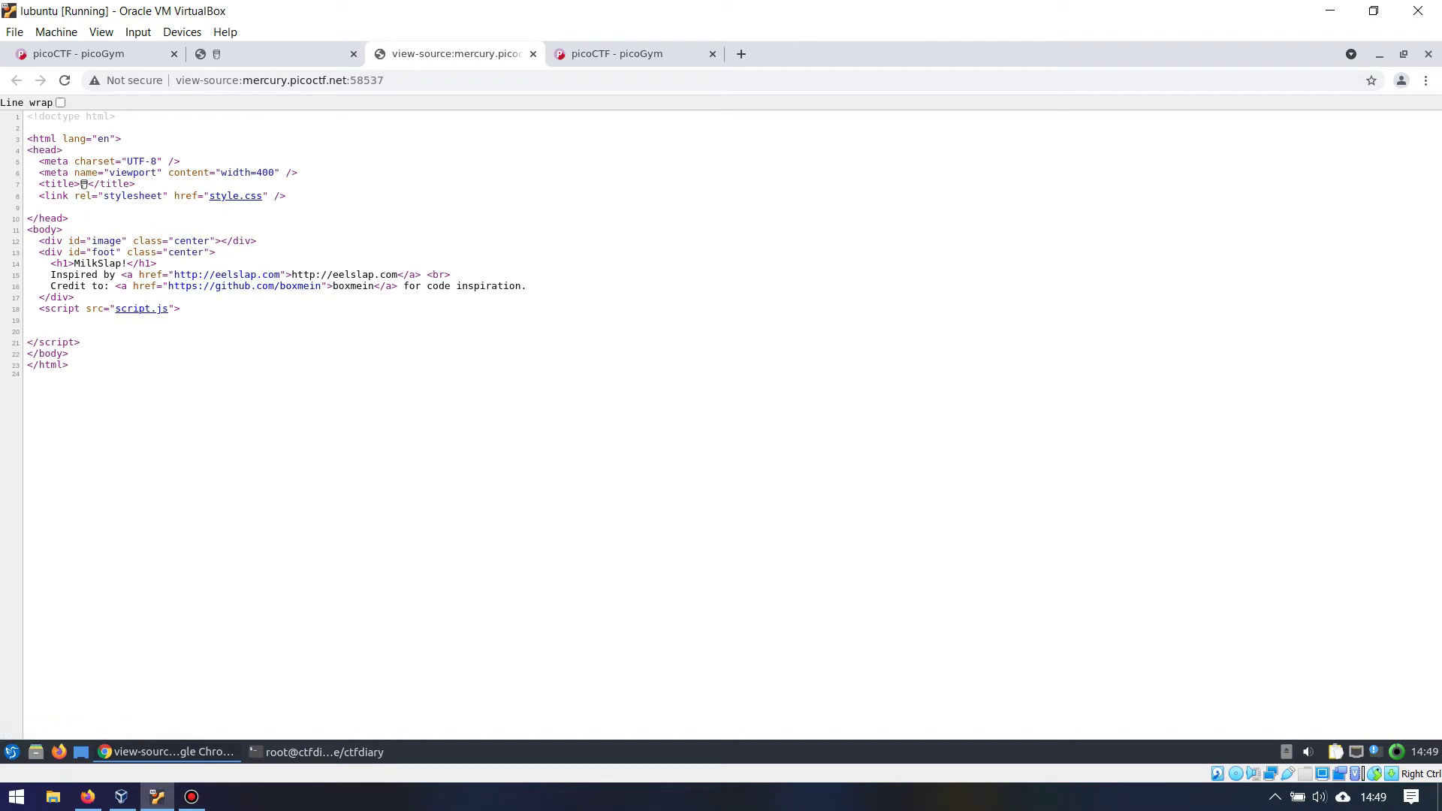
click(142, 309)
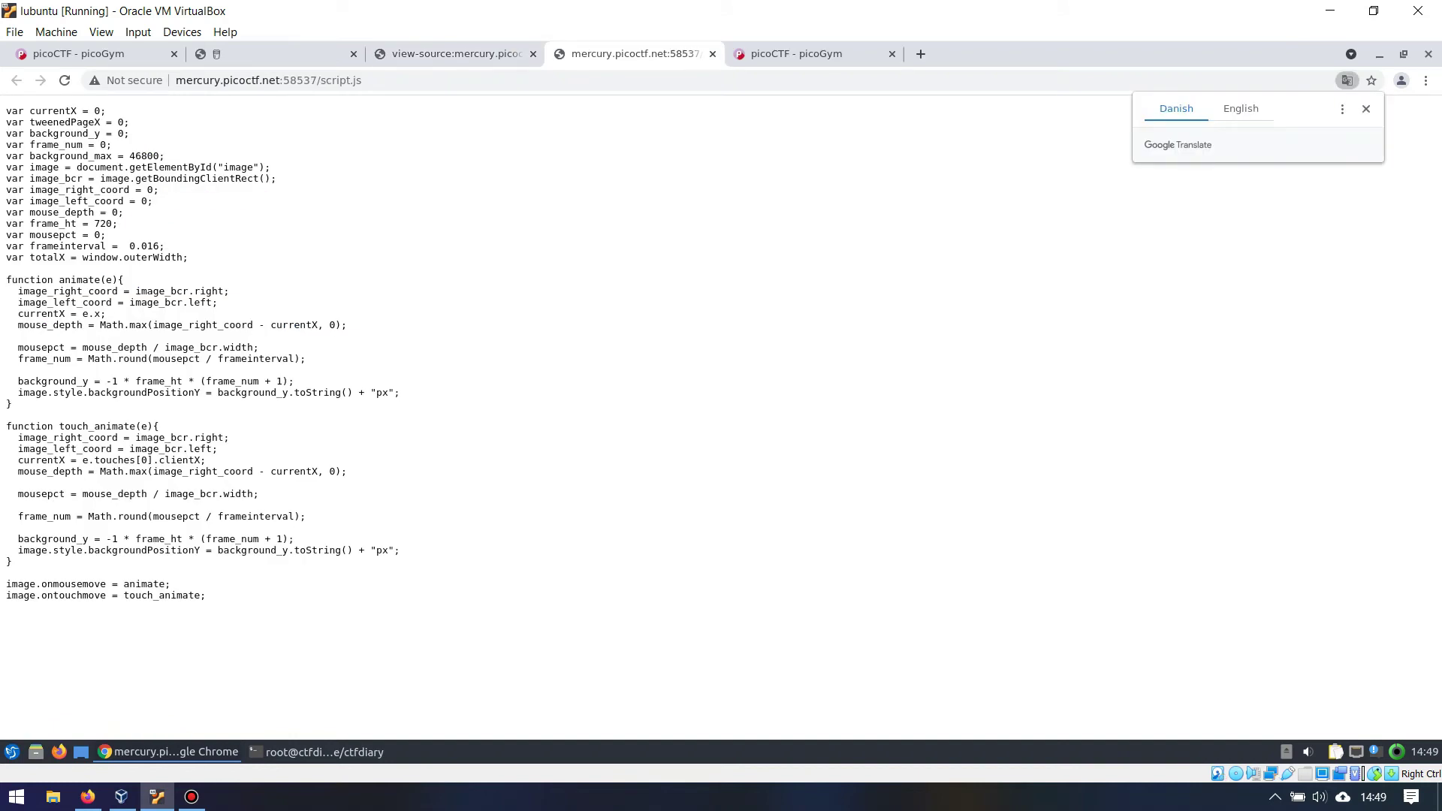
click(713, 54)
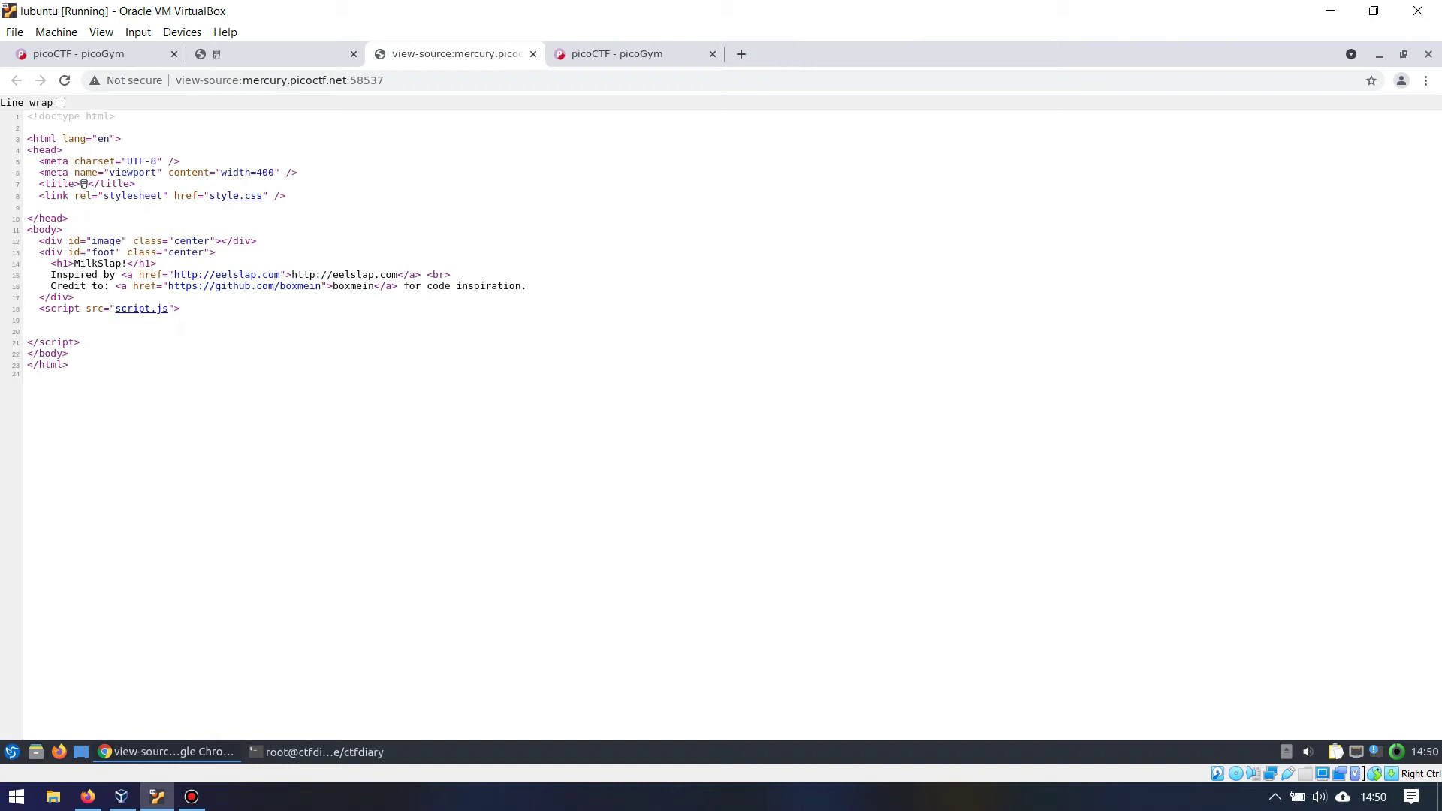
key(ctrl+w)
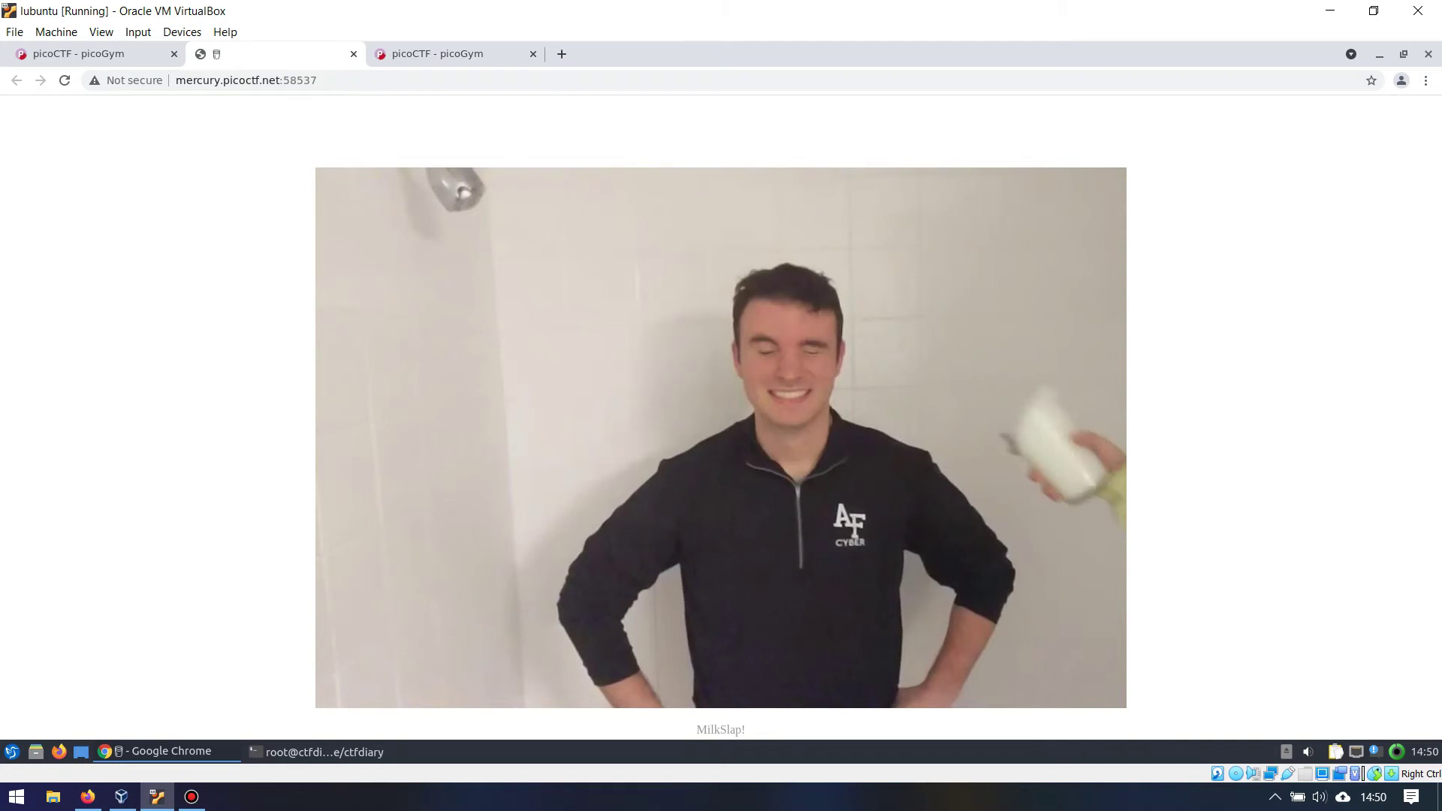
Inspect the MilkSlap page's source files in the developer tools and copy the link address of concat_v.png.
key(ctrl+shift+i)
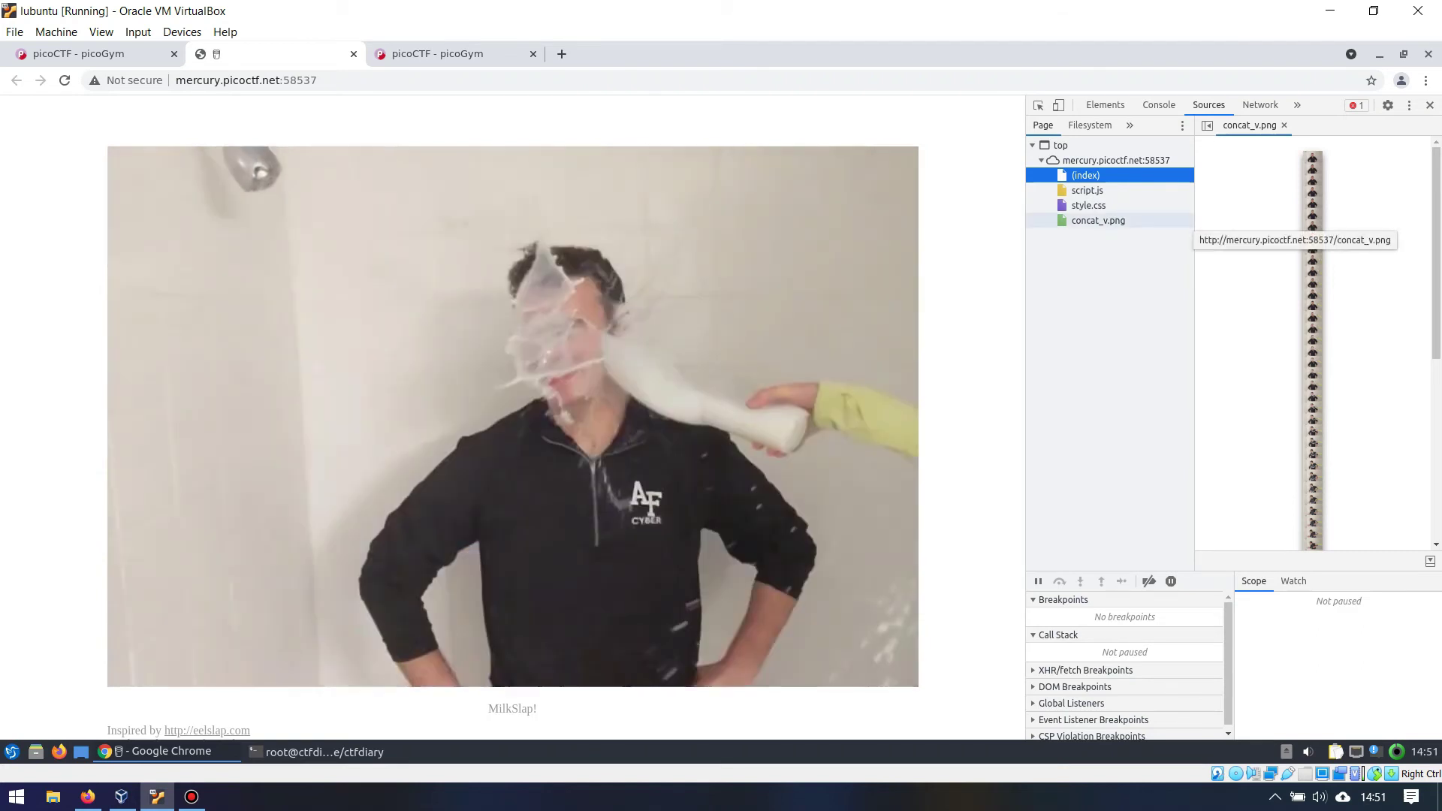
click(1099, 220)
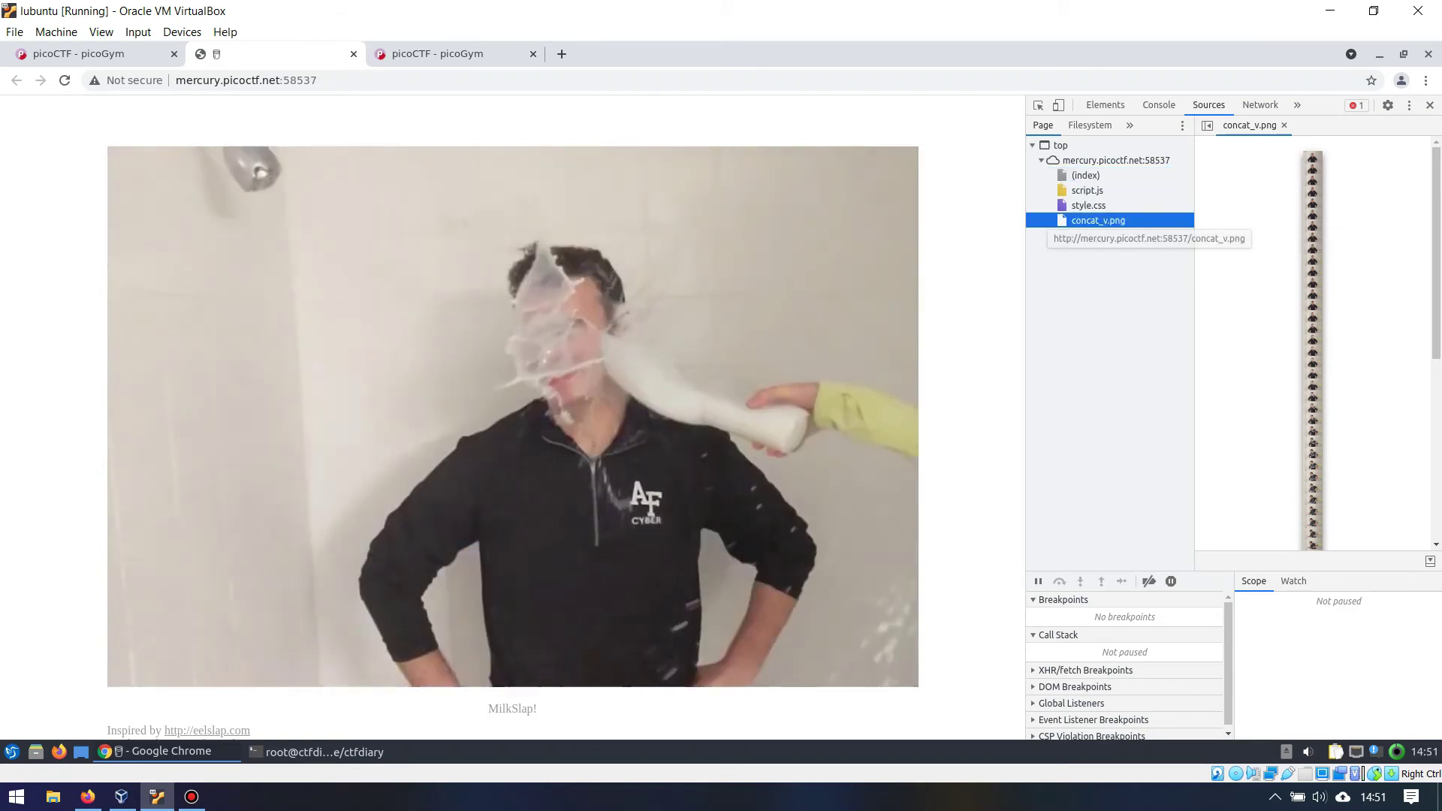
right_click(1119, 221)
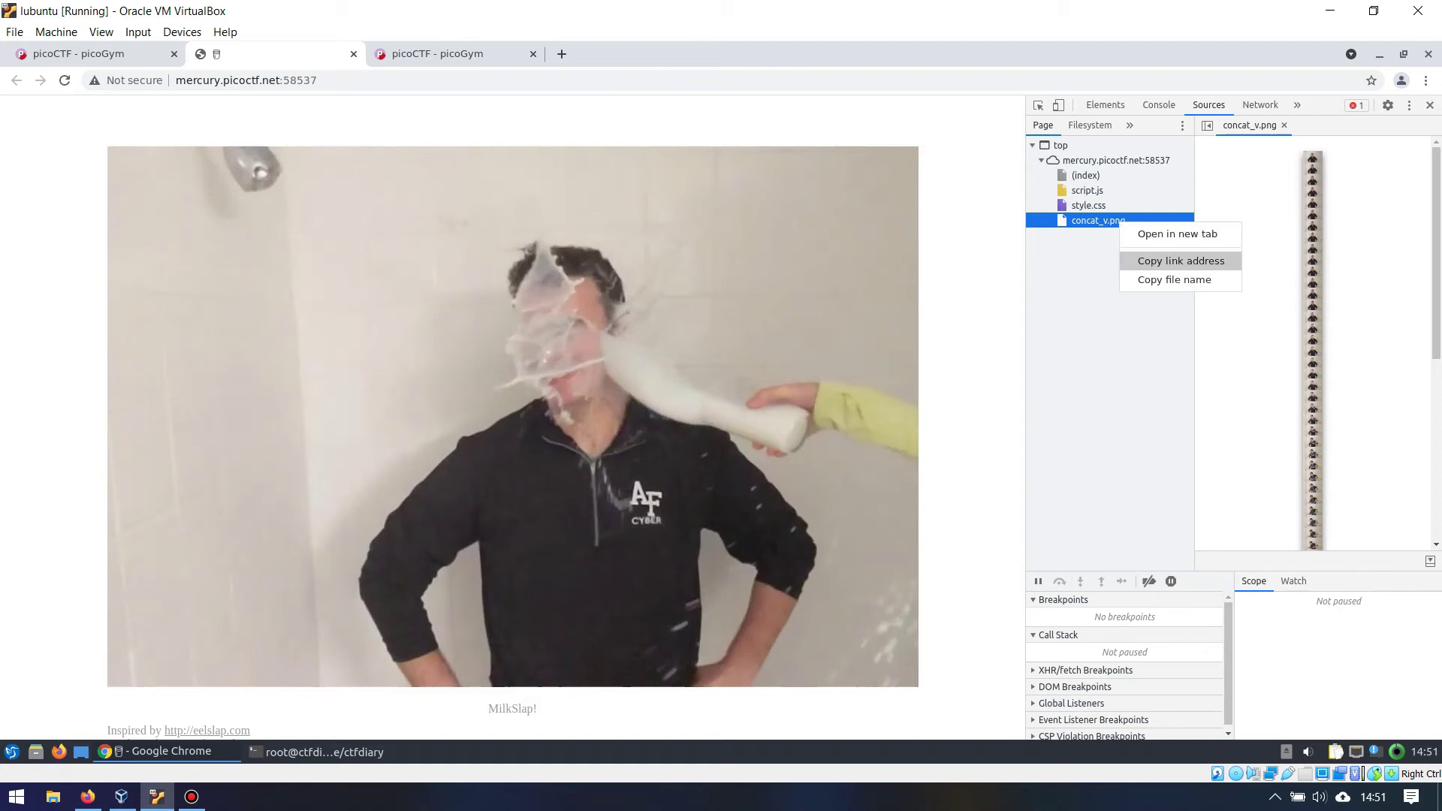
click(1172, 261)
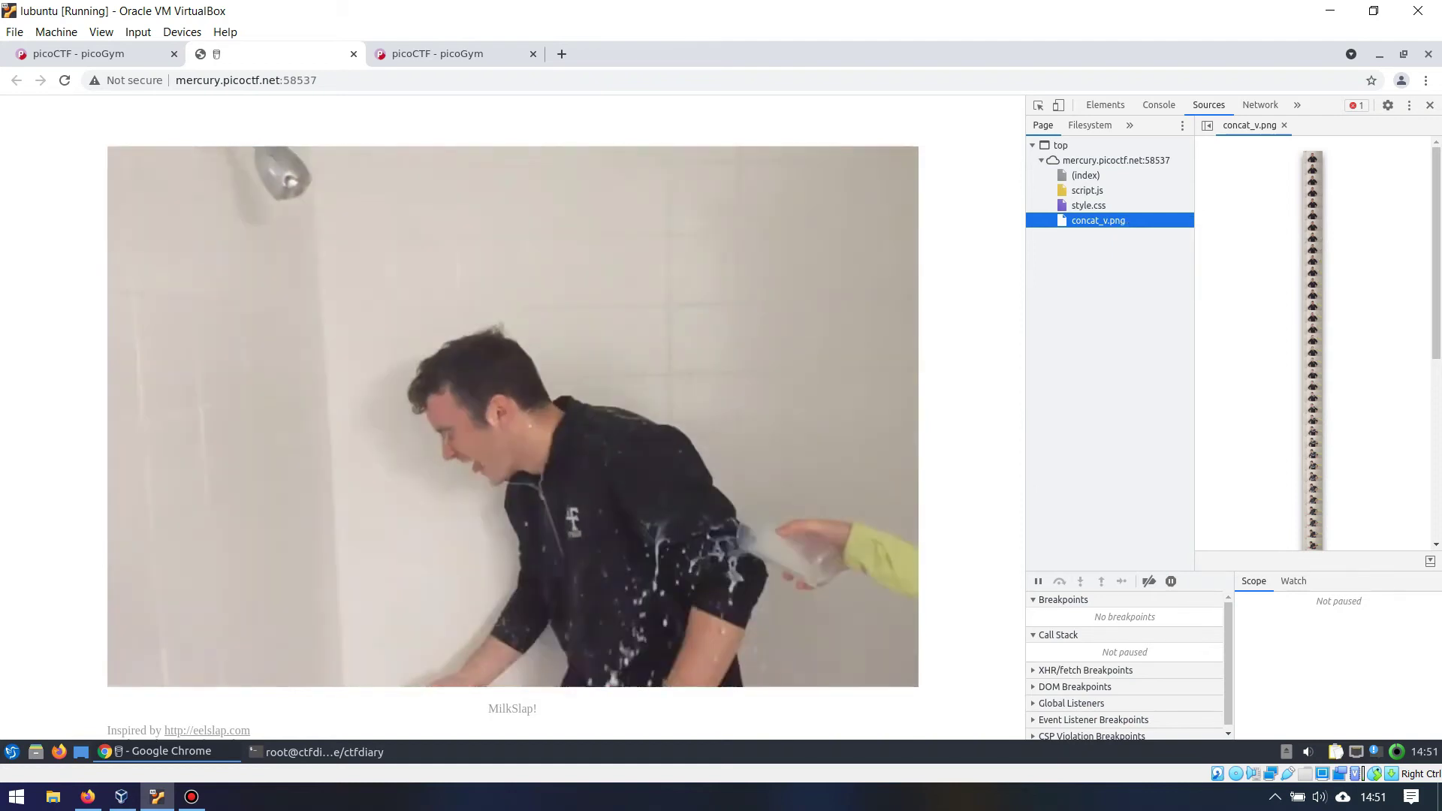
click(323, 752)
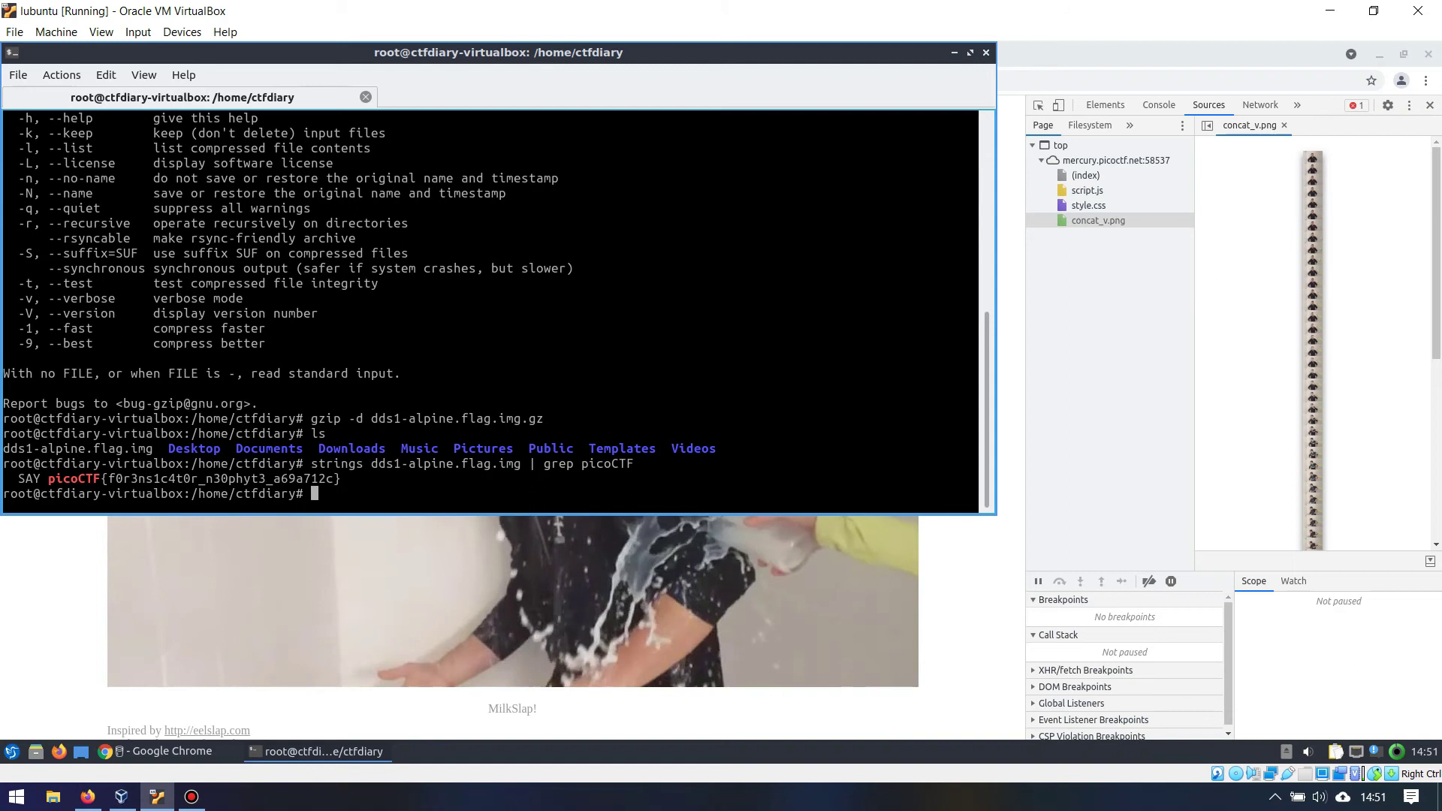
text(wget)
right_click(547, 360)
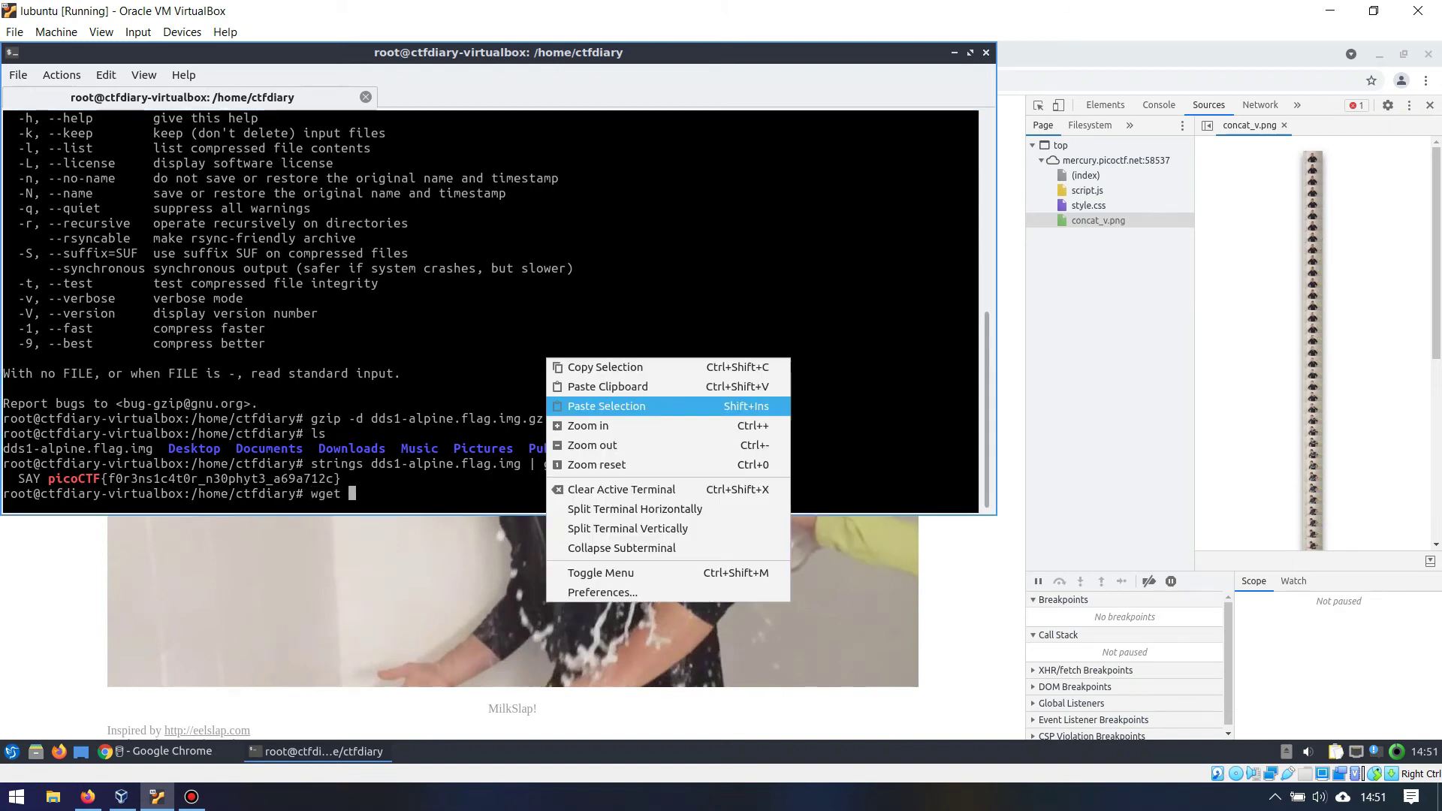
click(607, 386)
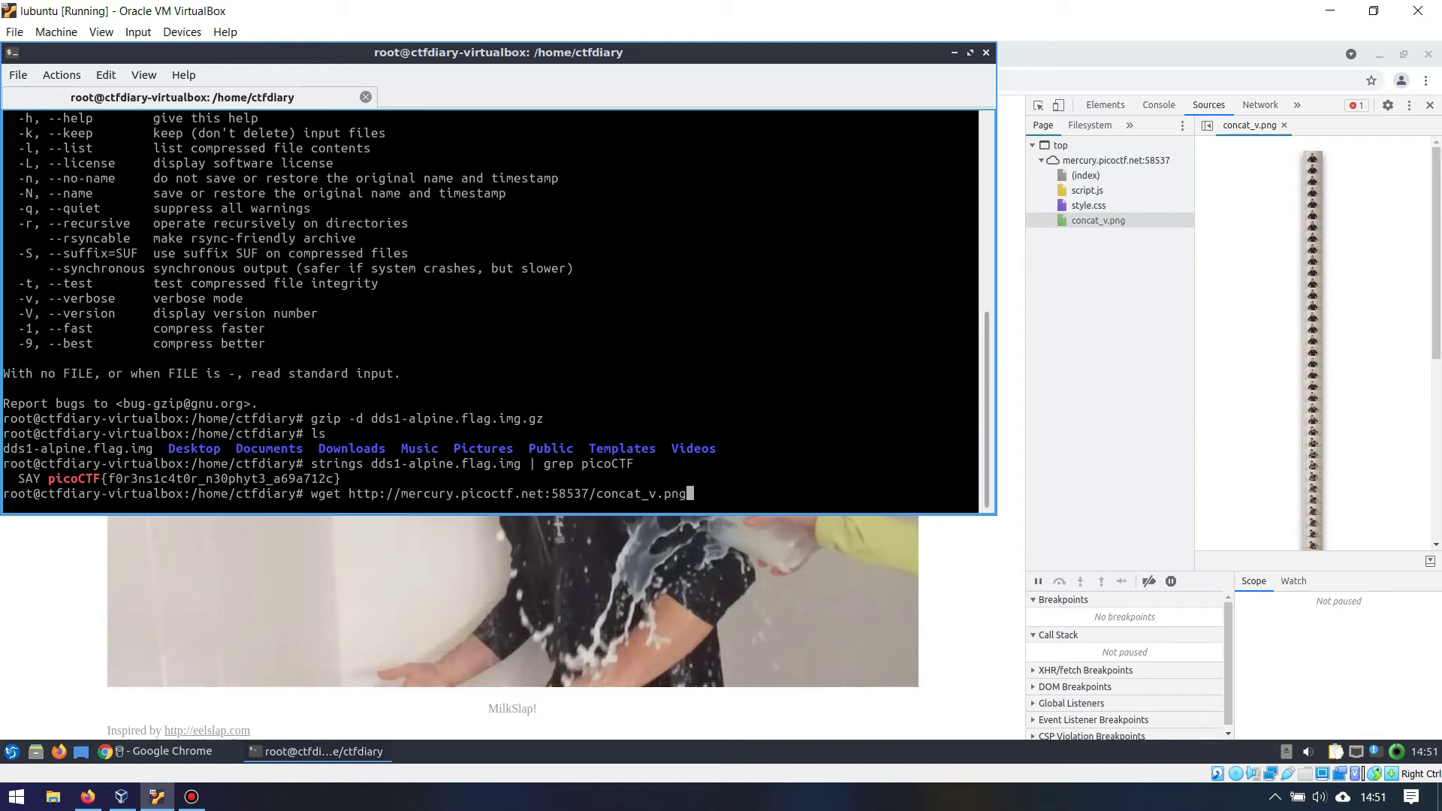
key(Return)
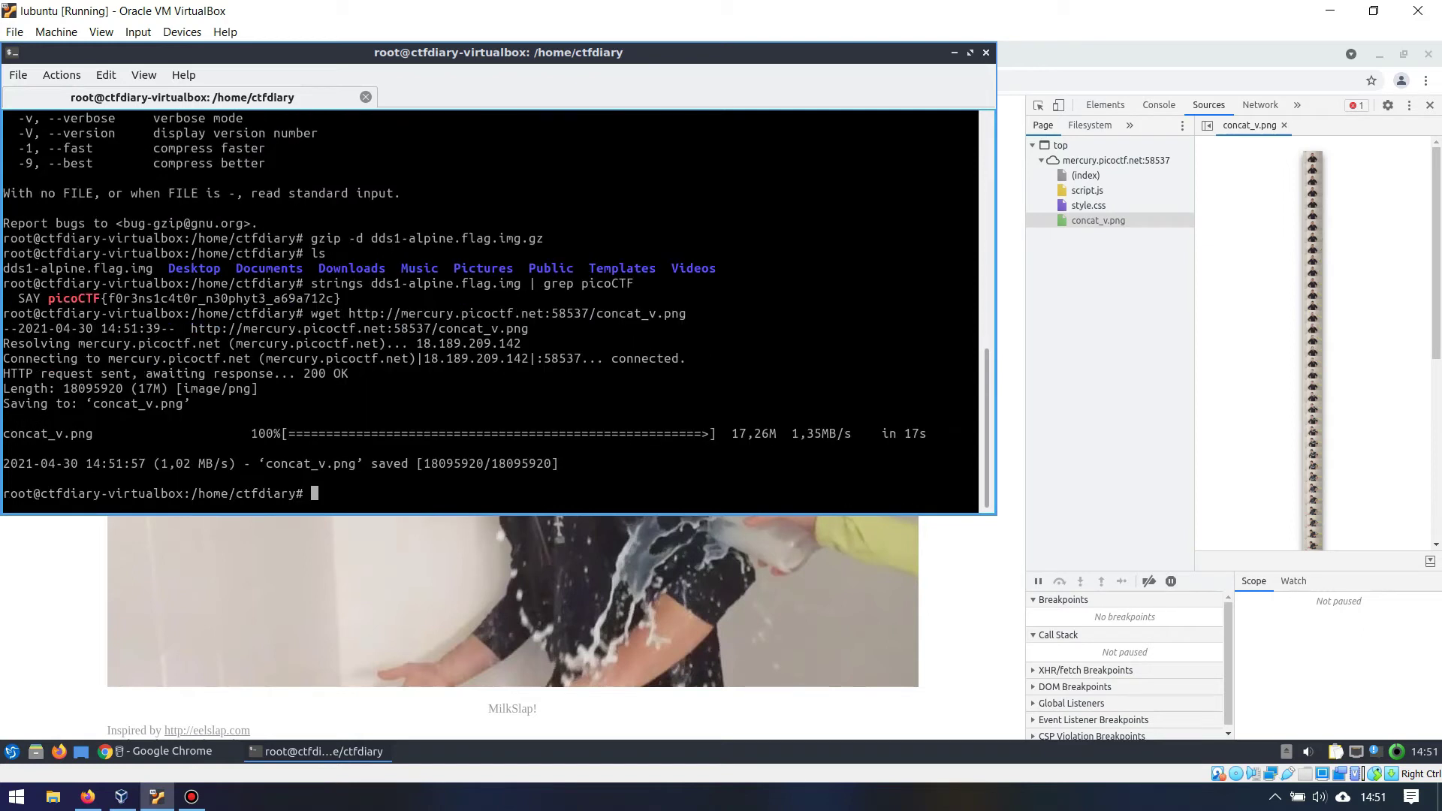
text(ls)
key(Return)
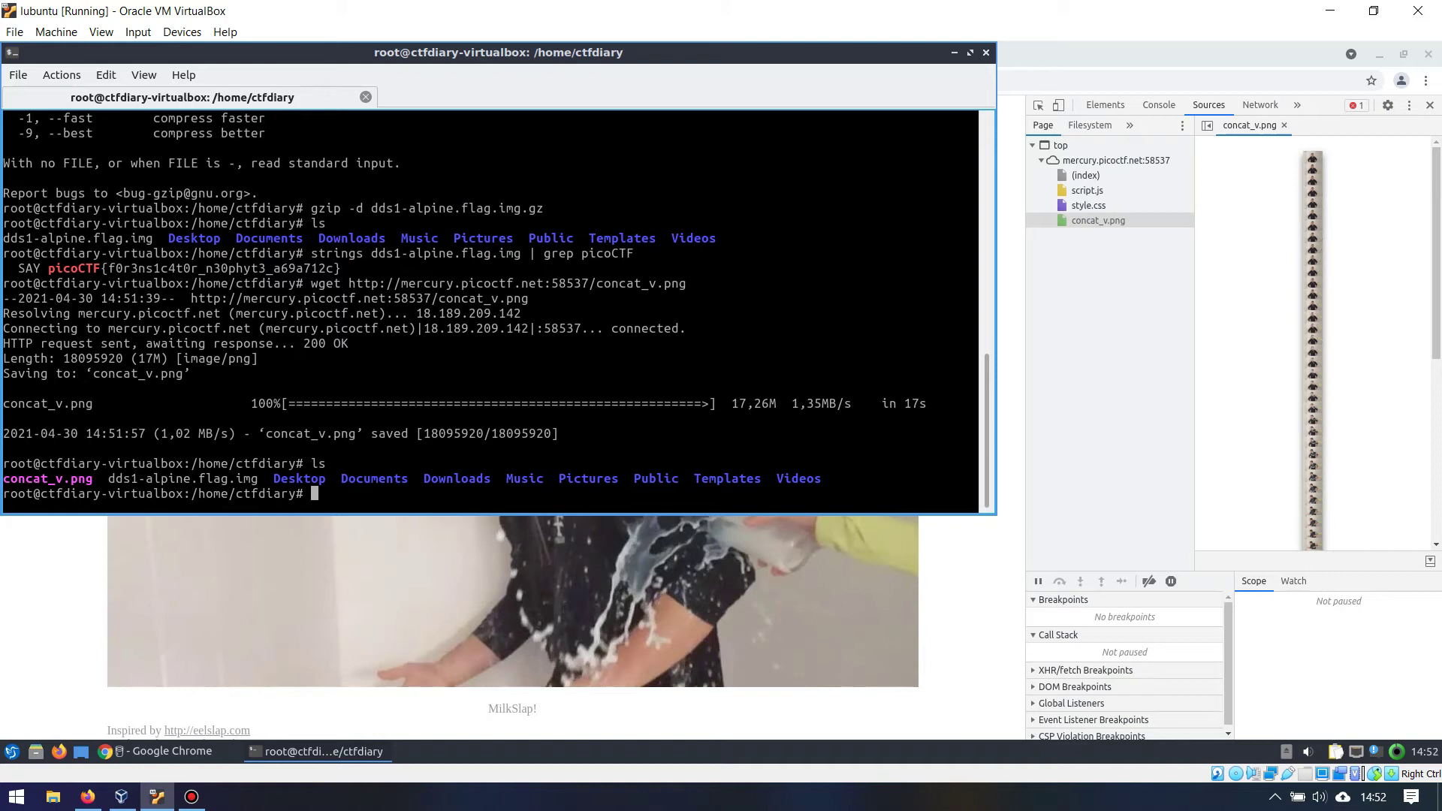
Print the readable text in the downloaded image with "strings concat_v.png".
drag(95, 479, 48, 479)
click(47, 479)
text(strings con)
key(Tab)
key(Return)
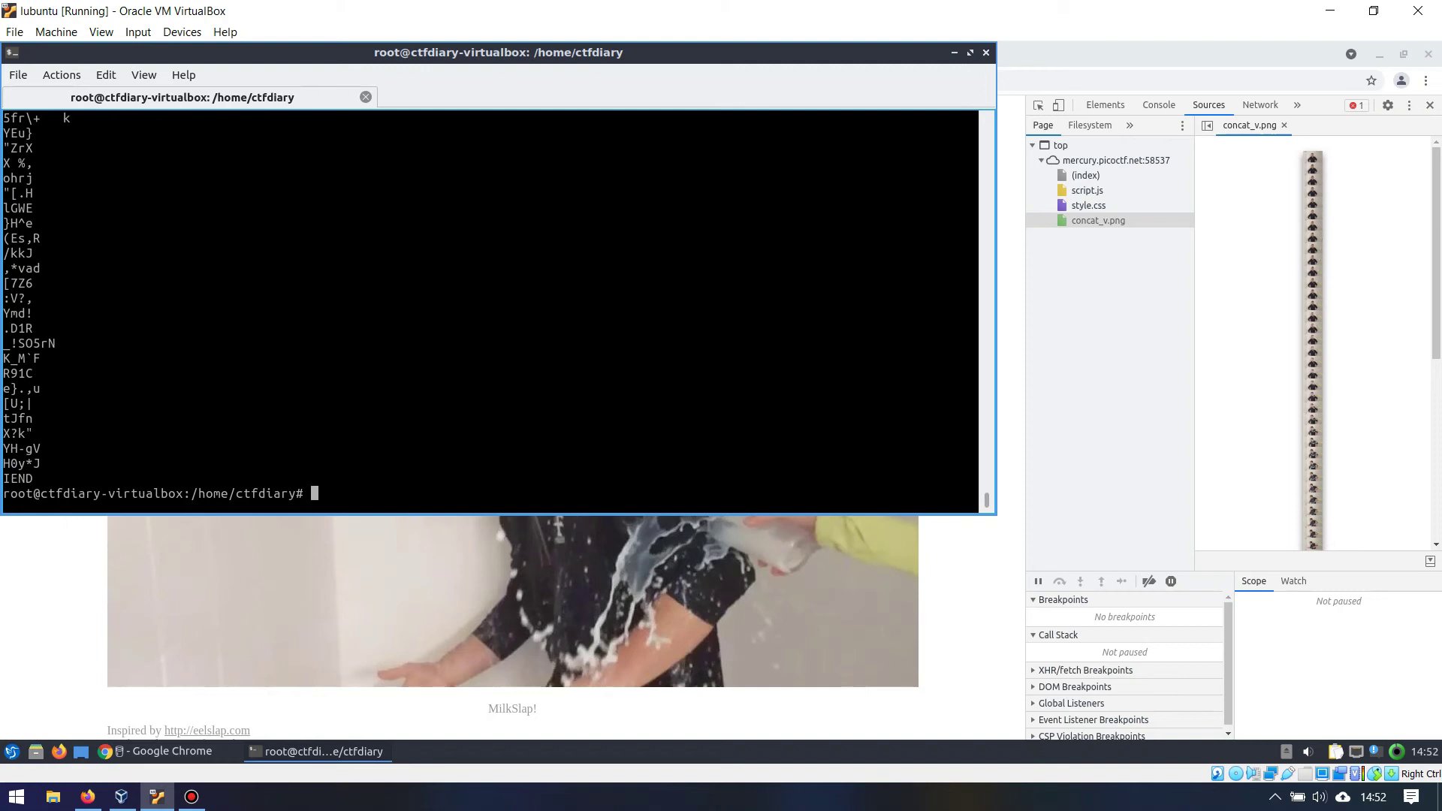
Filter the image's text for the flag prefix with "strings concat_v.png | grep picoCTF".
key(Up)
text(| grep picoCTF)
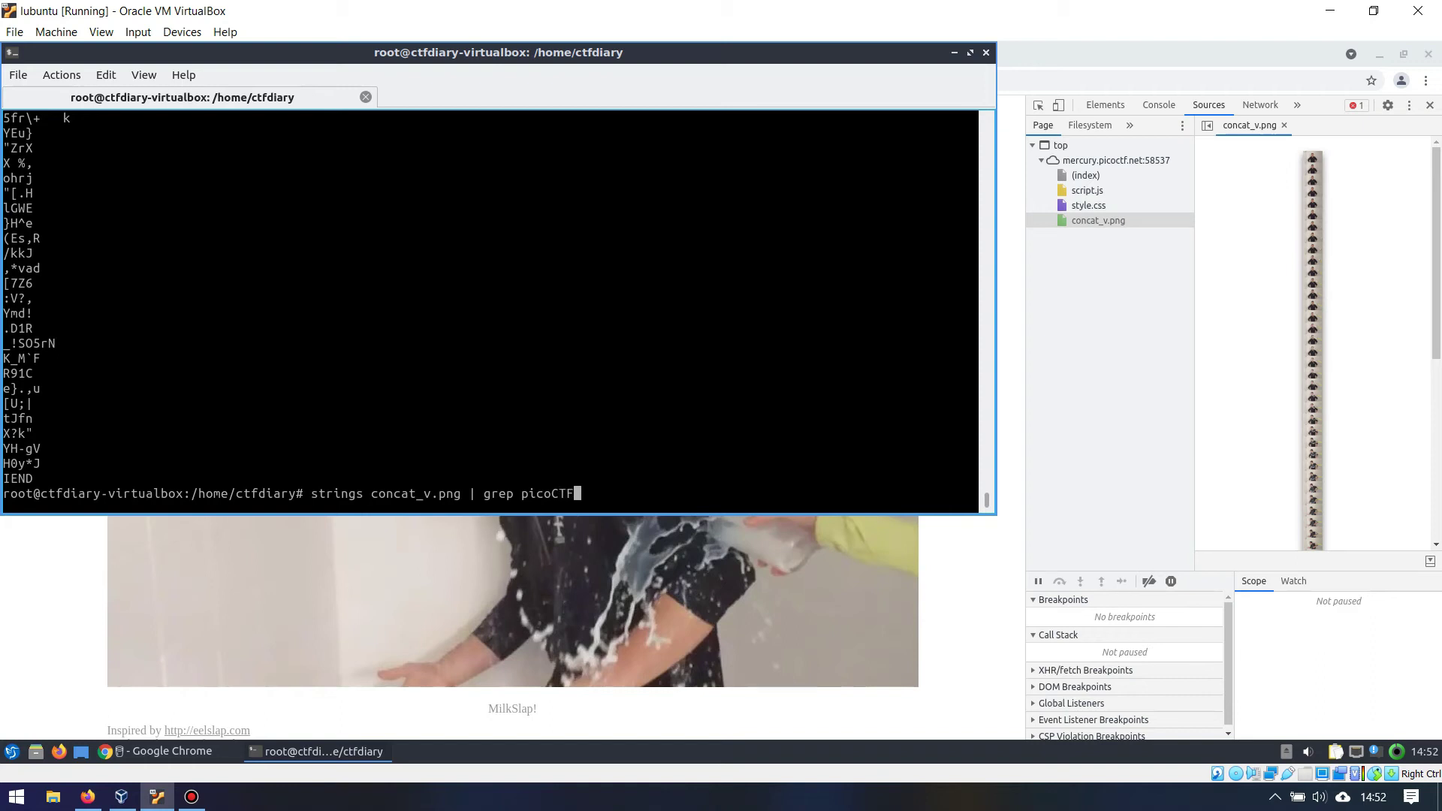
key(Return)
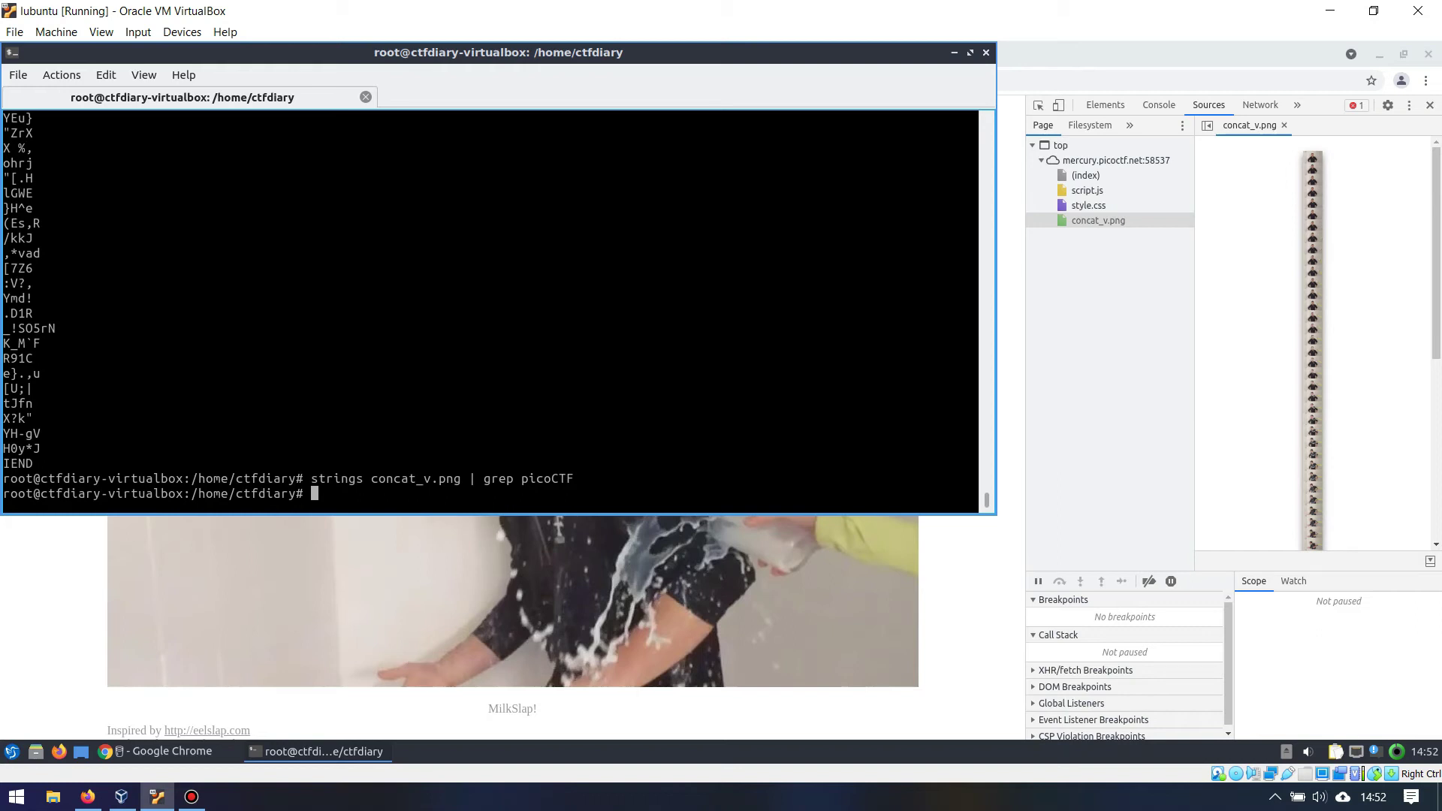
Launch 010 Editor from the terminal with 010editor and close its restore notice and startup page.
text(010editor)
key(Return)
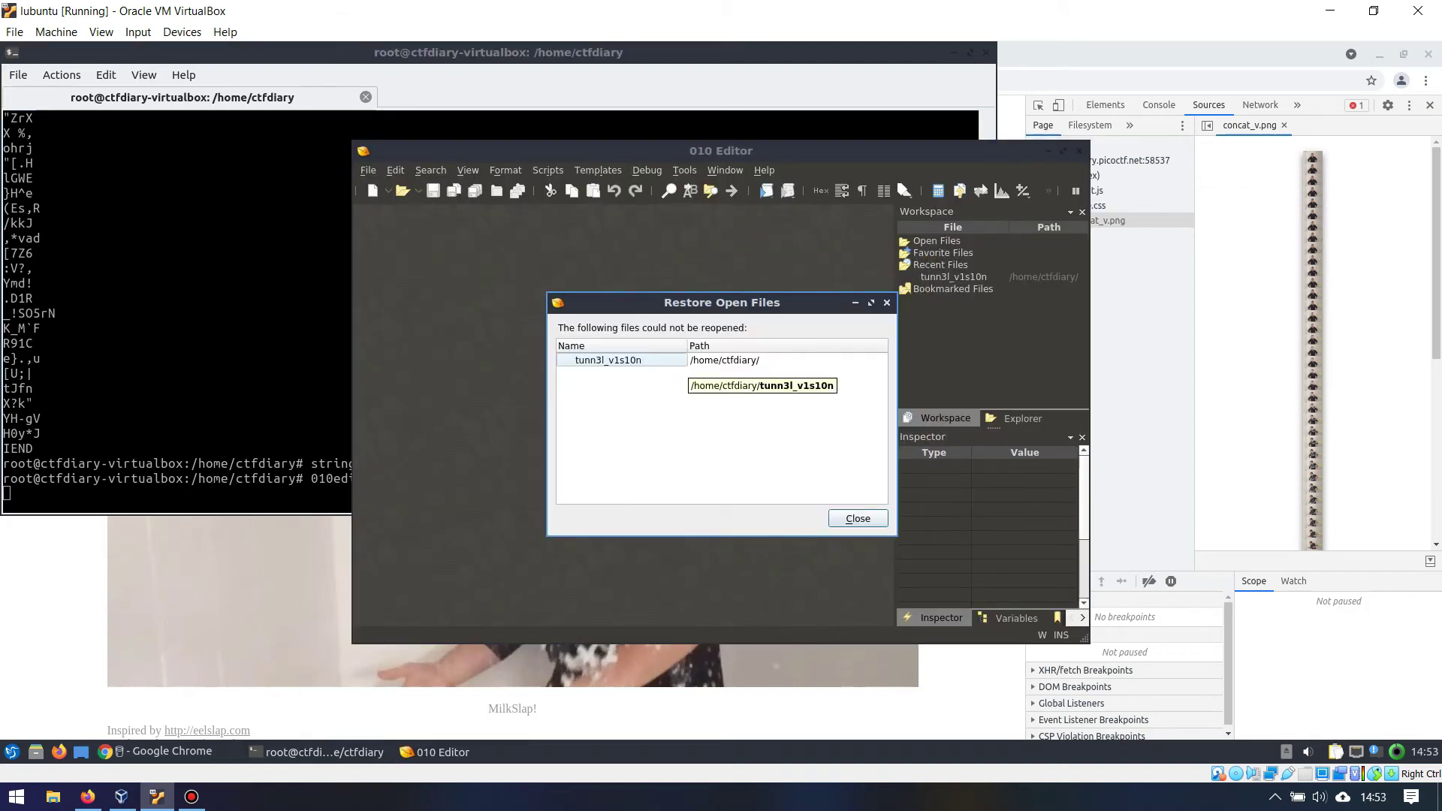
key(Return)
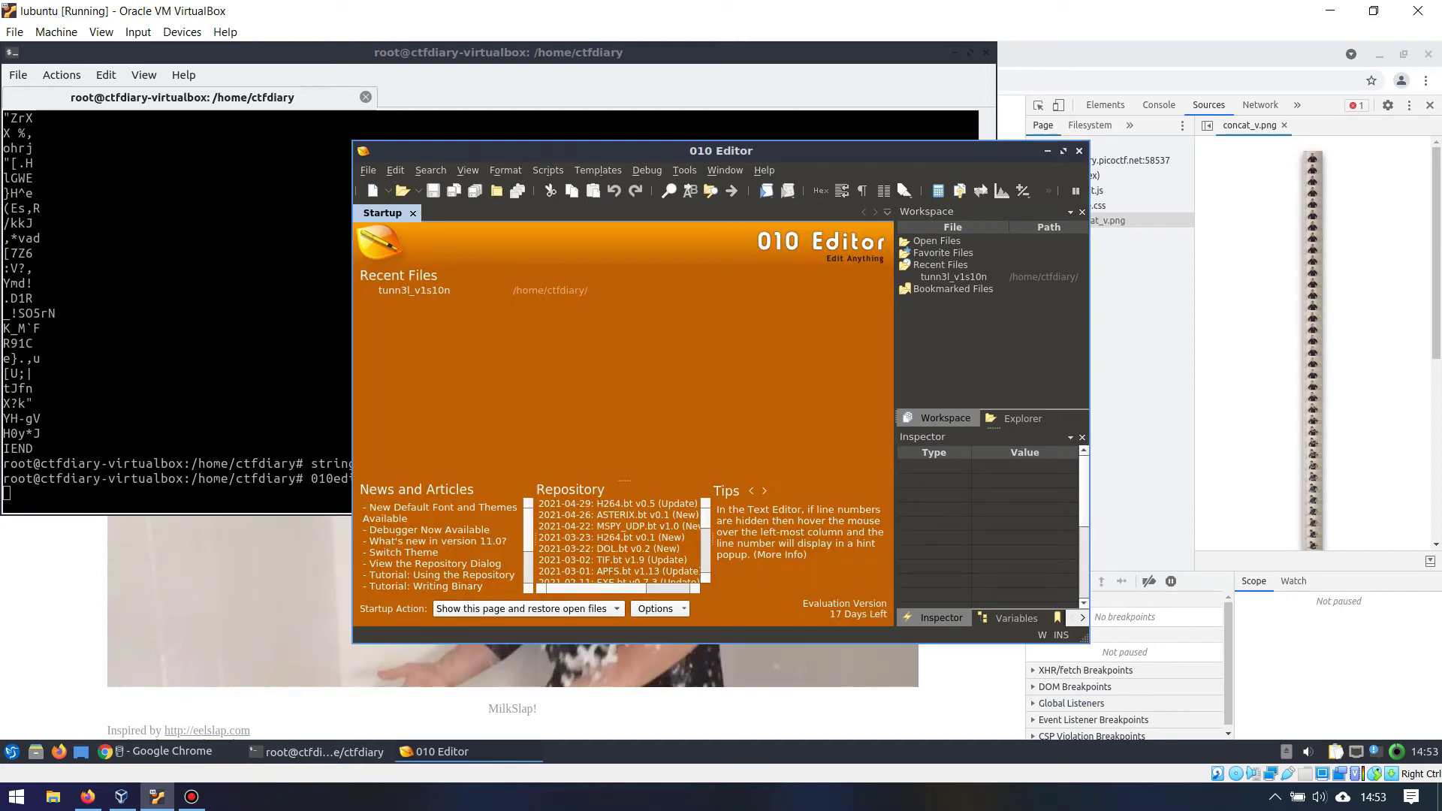
key(ctrl+w)
Open concat_v.png from the home folder in 010 Editor and dismiss the PNG.bt template installation offer.
key(alt+f)
key(Down)
key(Down)
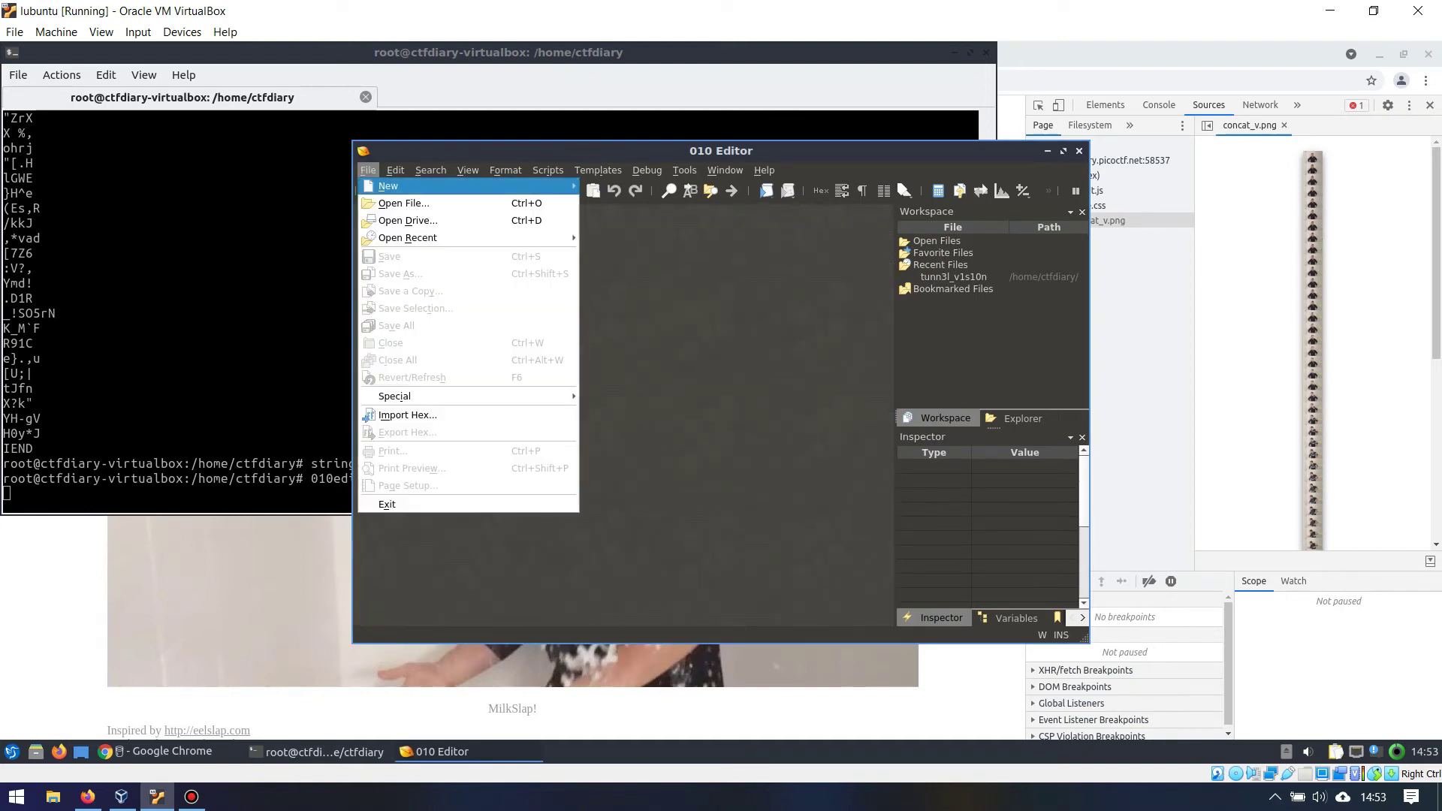
key(Return)
click(613, 387)
key(Return)
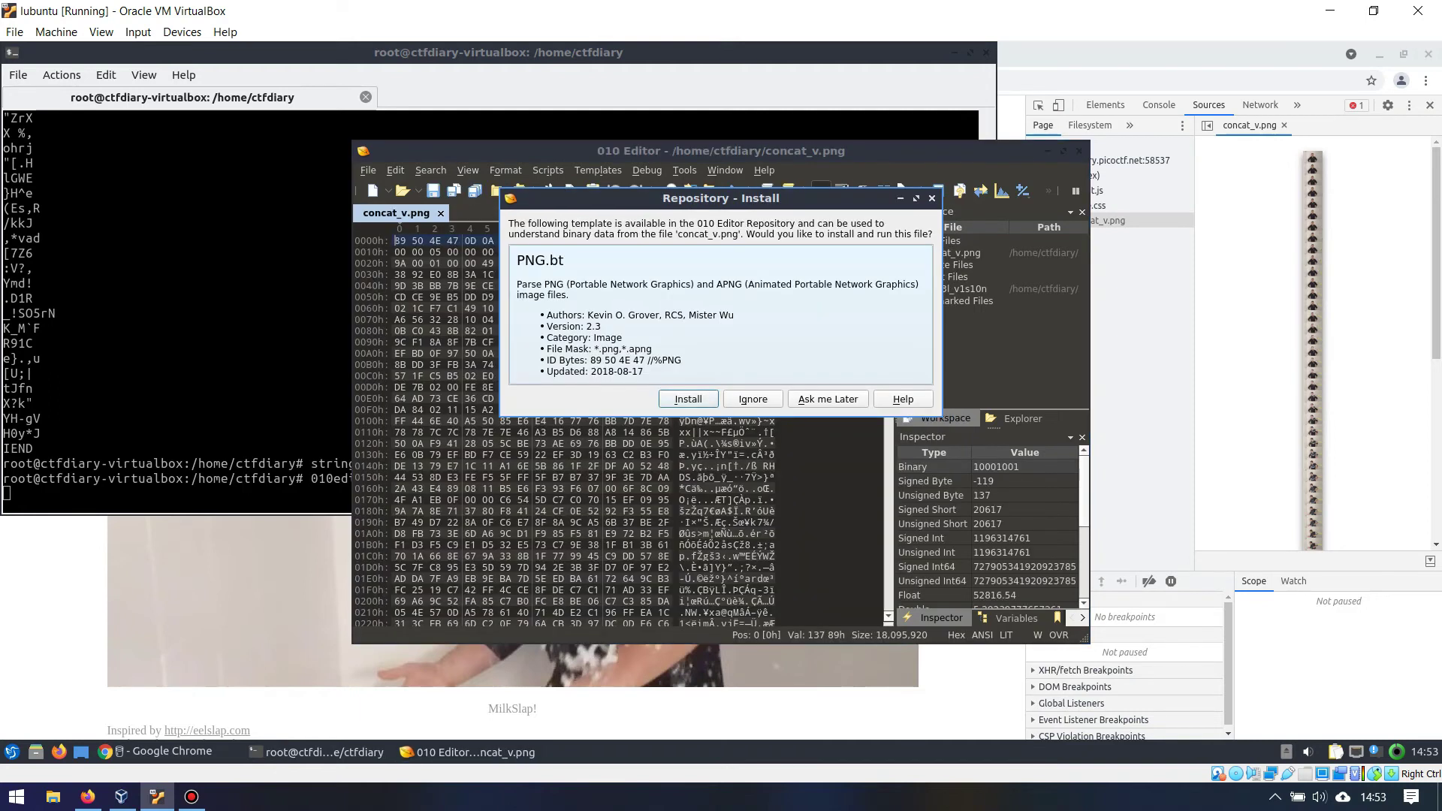
key(Escape)
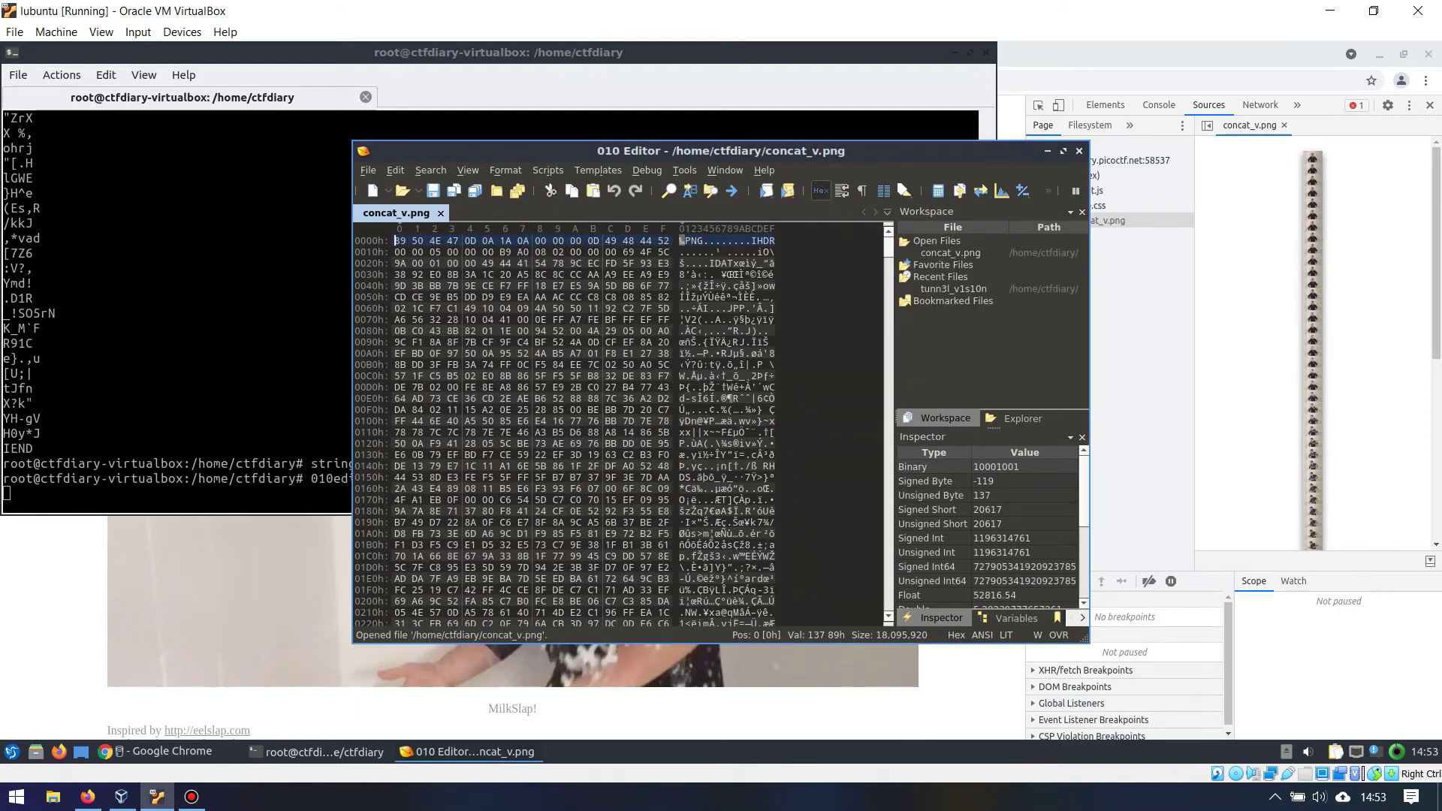
Search concat_v.png for all occurrences of the ASCII string "picoCTF".
mouse_move(889, 242)
mouse_down()
mouse_move(889, 584)
mouse_move(889, 259)
mouse_up()
click(430, 170)
click(436, 185)
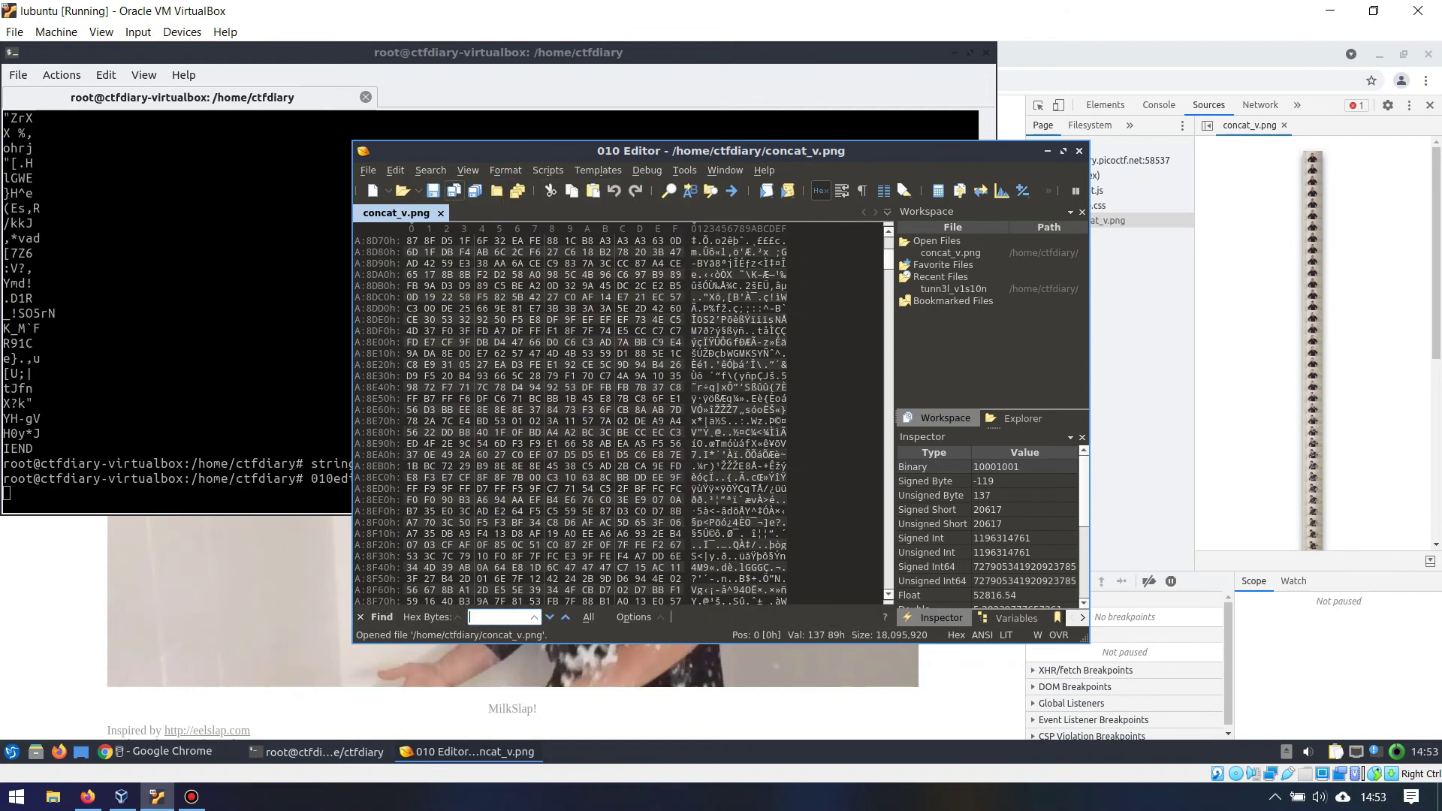
text(picoCTF)
click(428, 617)
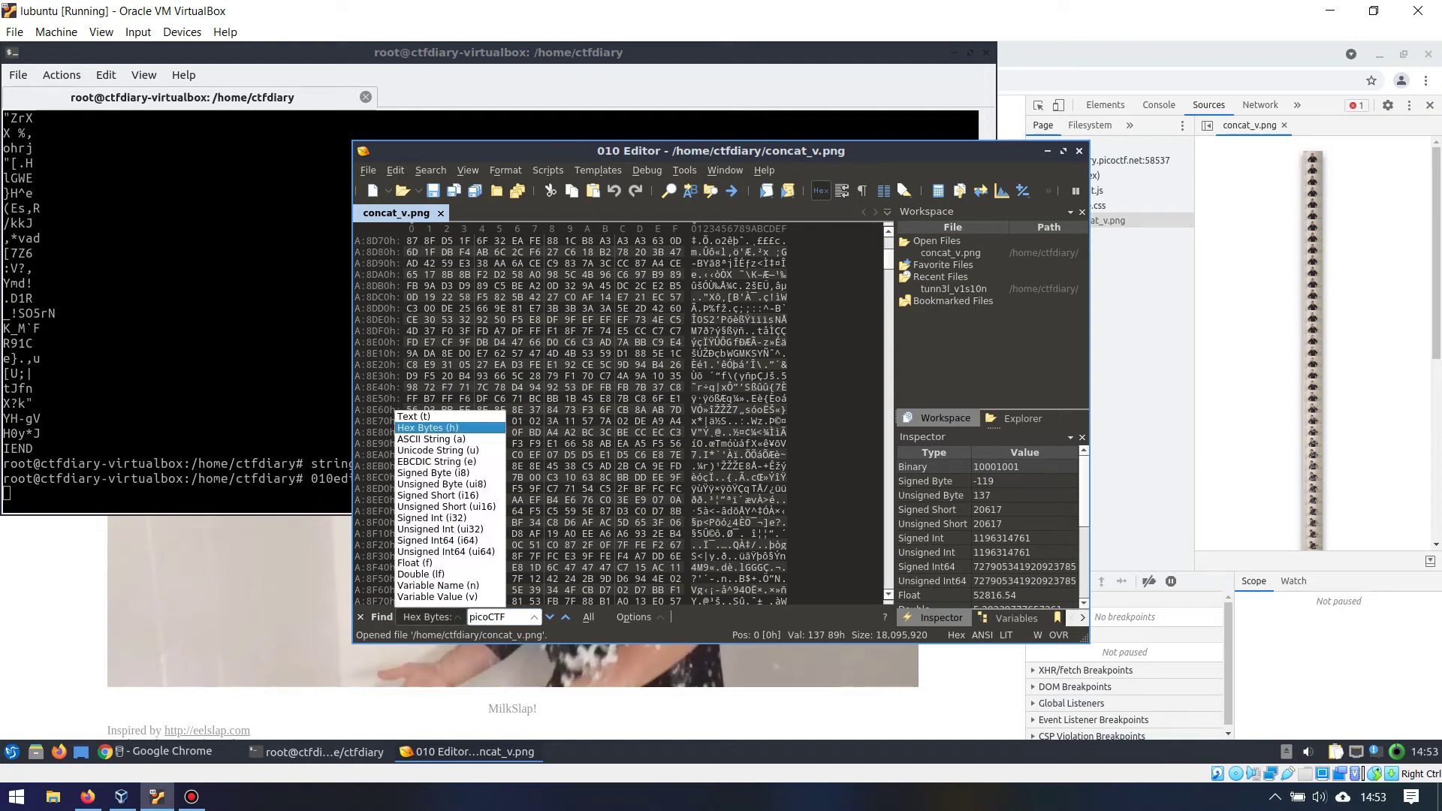
key(a)
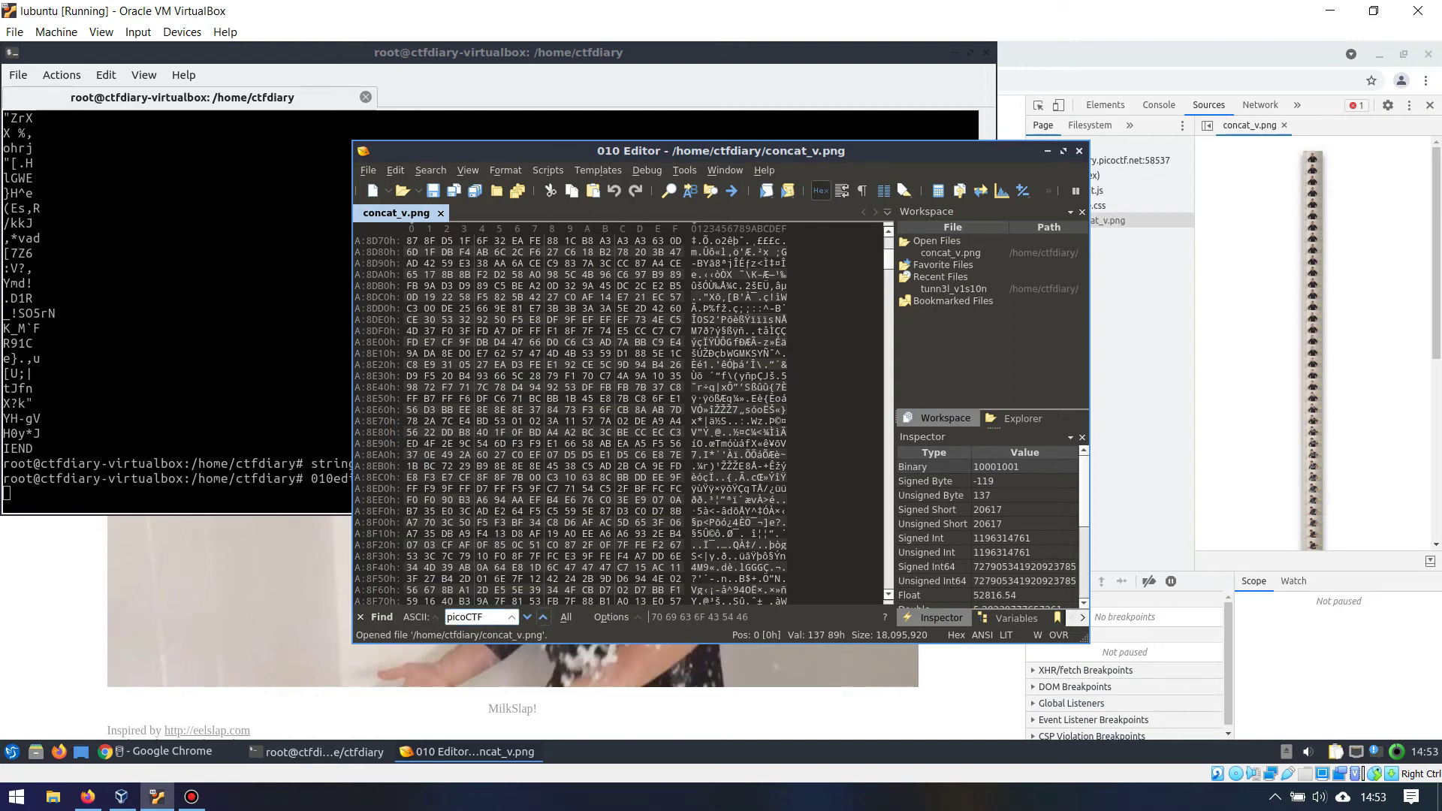
click(566, 616)
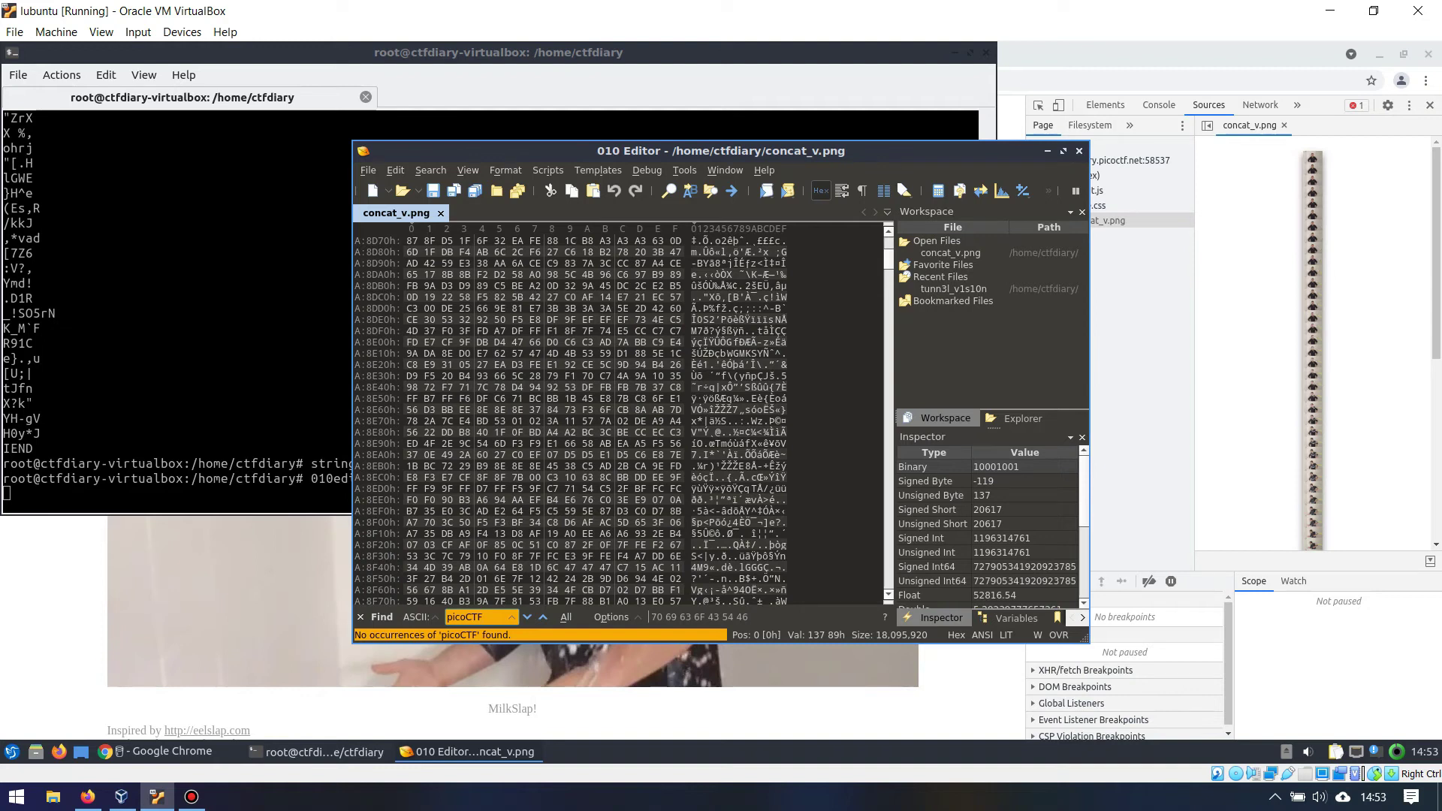
Switch to the terminal, interrupt the running 010editor process and display the steghide usage help with "steghide --help".
key(alt+Tab)
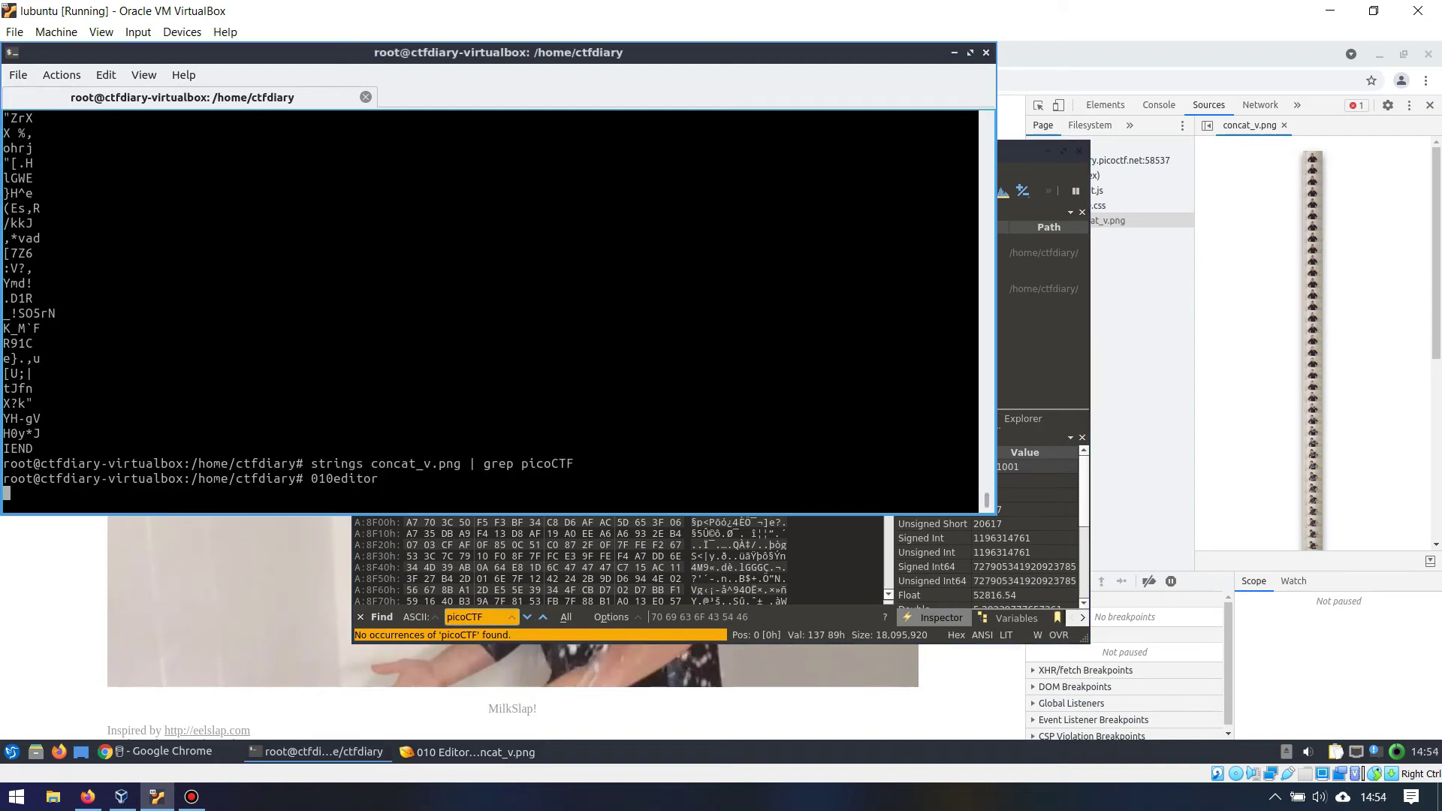
key(ctrl+c)
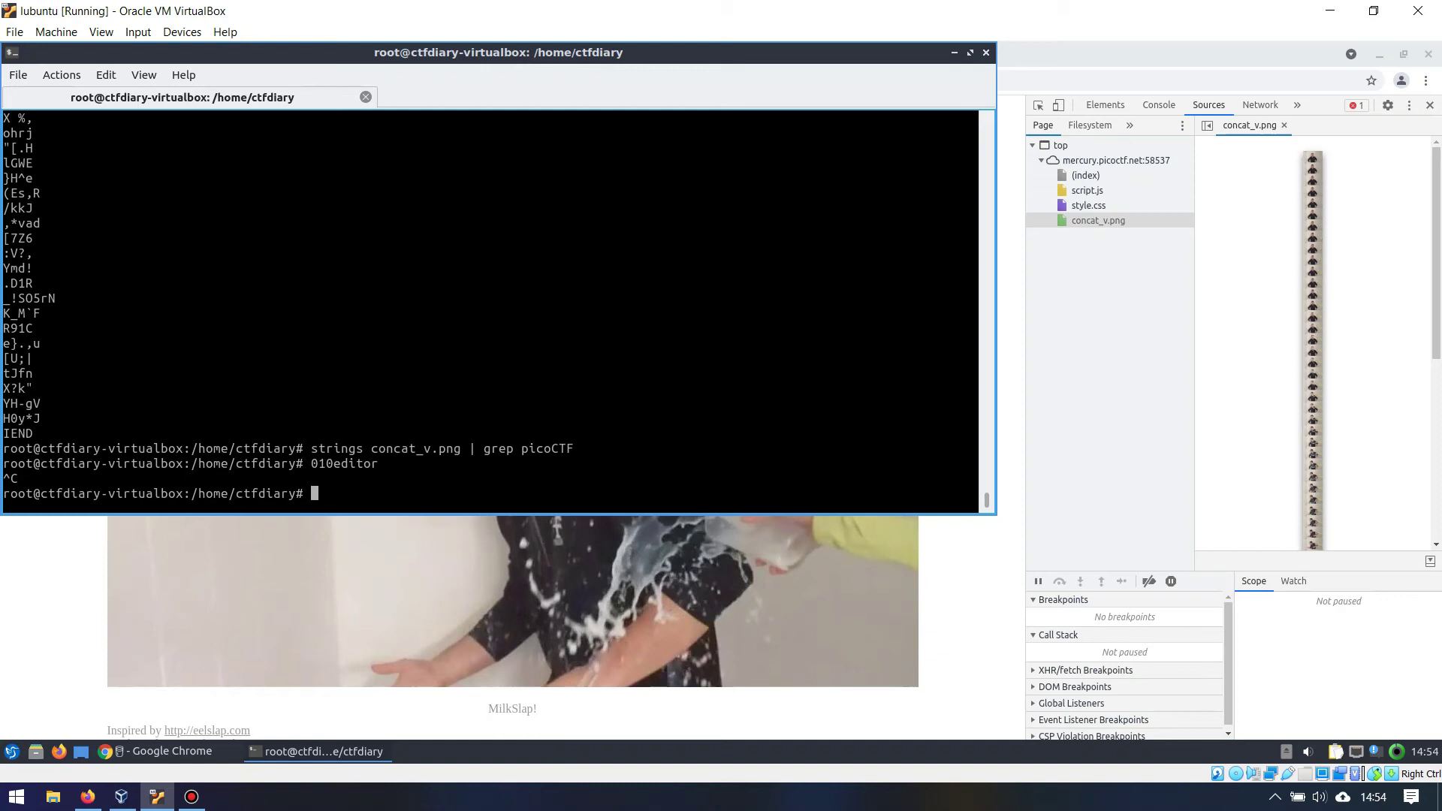
text(steghide)
text(--help)
key(Return)
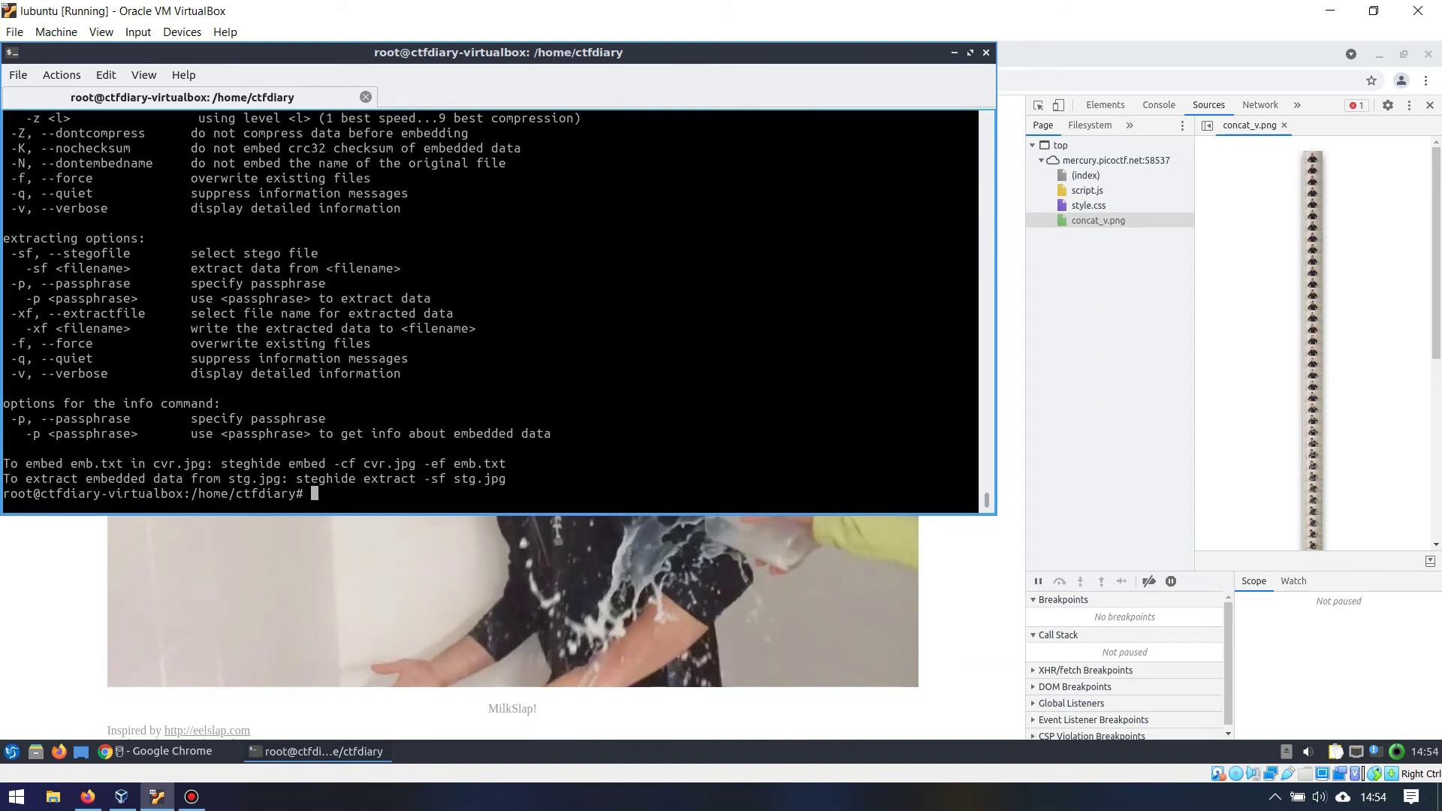
Try to extract embedded data with "steghide extract -sf concat_v.png", leaving the passphrase empty.
drag(297, 479, 319, 478)
click(319, 479)
key(Up)
key(Up)
key(Down)
key(BackSpace)
key(BackSpace)
key(BackSpace)
key(BackSpace)
key(BackSpace)
key(BackSpace)
text(extract )
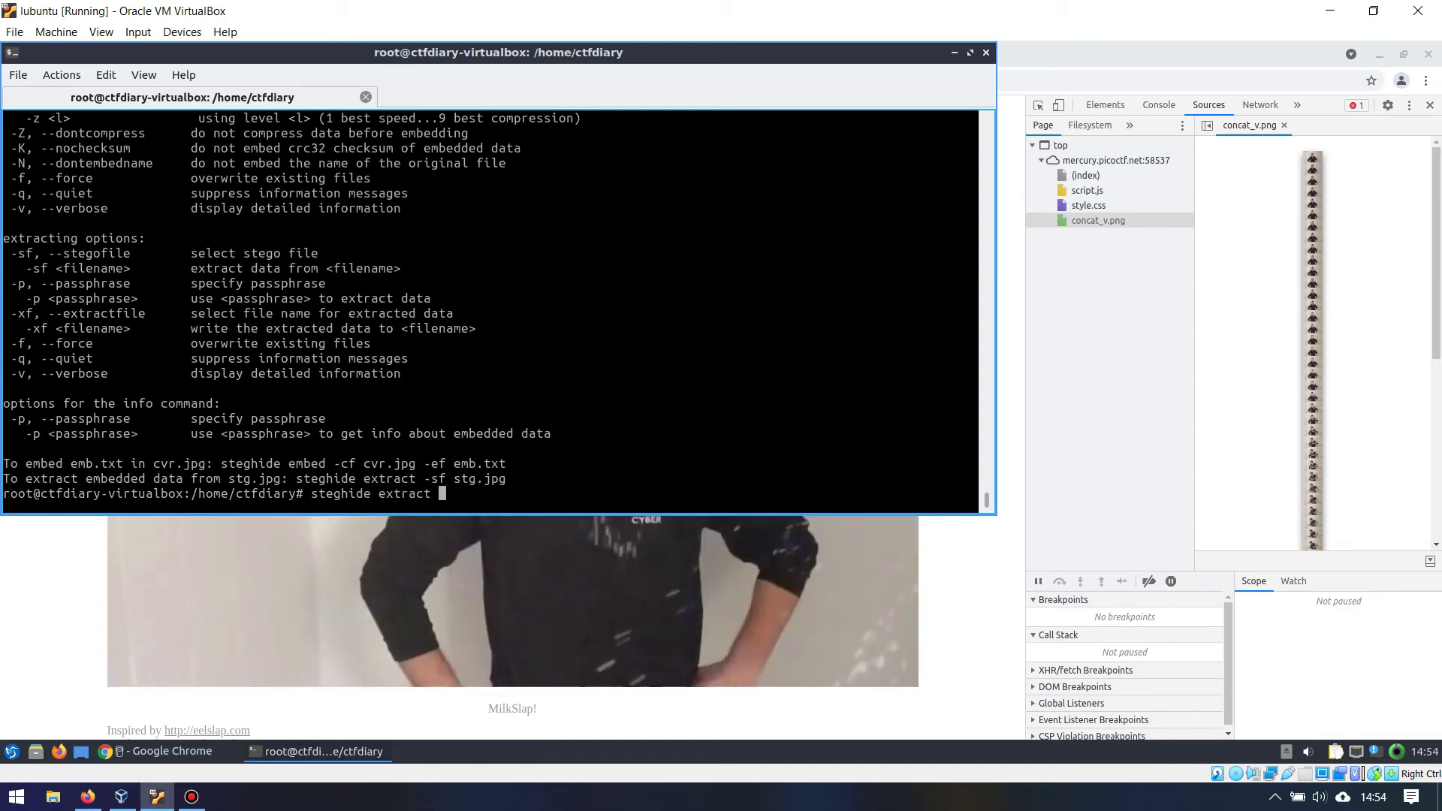
text(-sf co)
key(Tab)
key(Return)
key(Return)
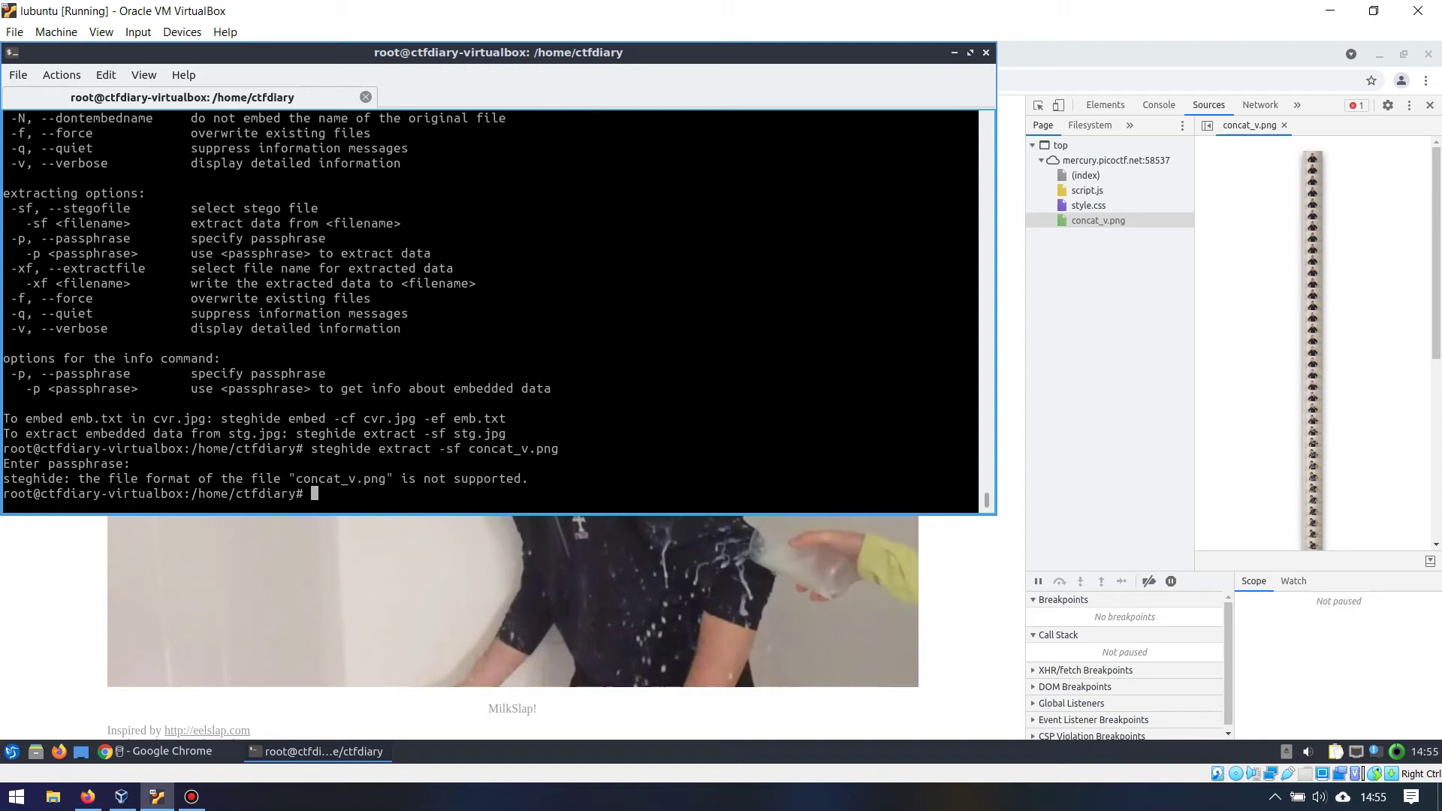
drag(492, 433, 507, 434)
click(507, 434)
Switch to Chrome, search Google for "steganography png" and open 0xRick's list of steganography tools in a new tab.
key(alt+Tab)
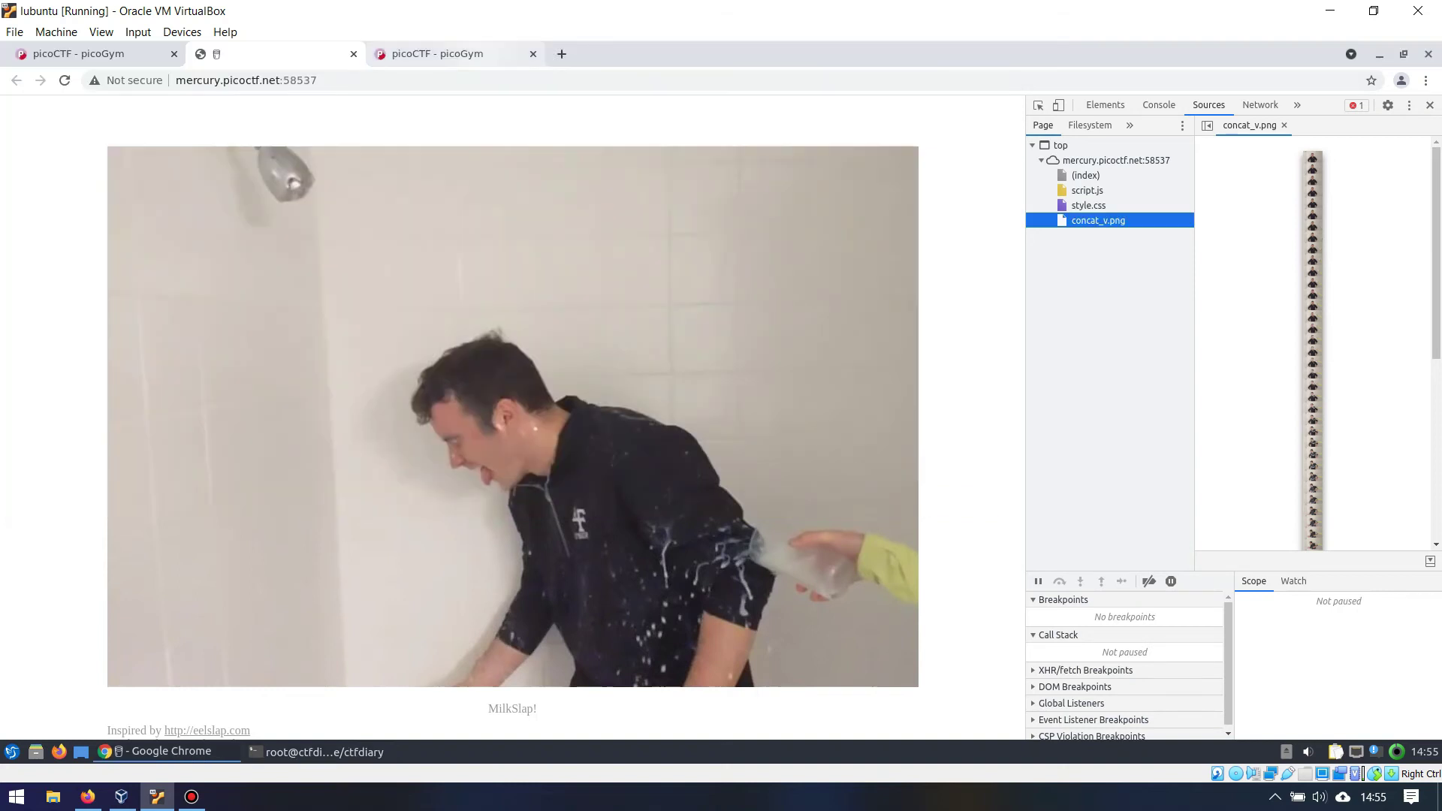
key(ctrl+Tab)
key(ctrl+l)
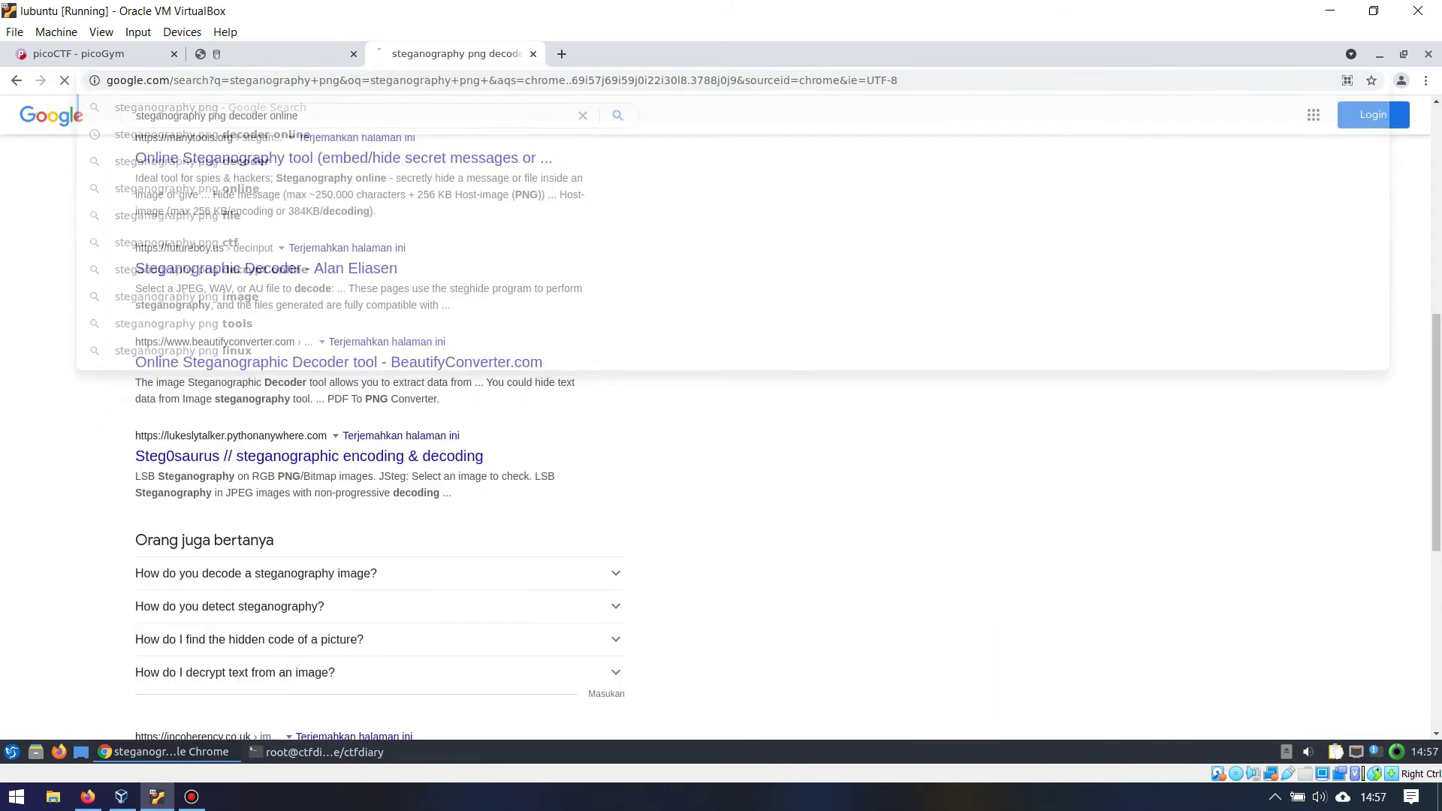
key(Return)
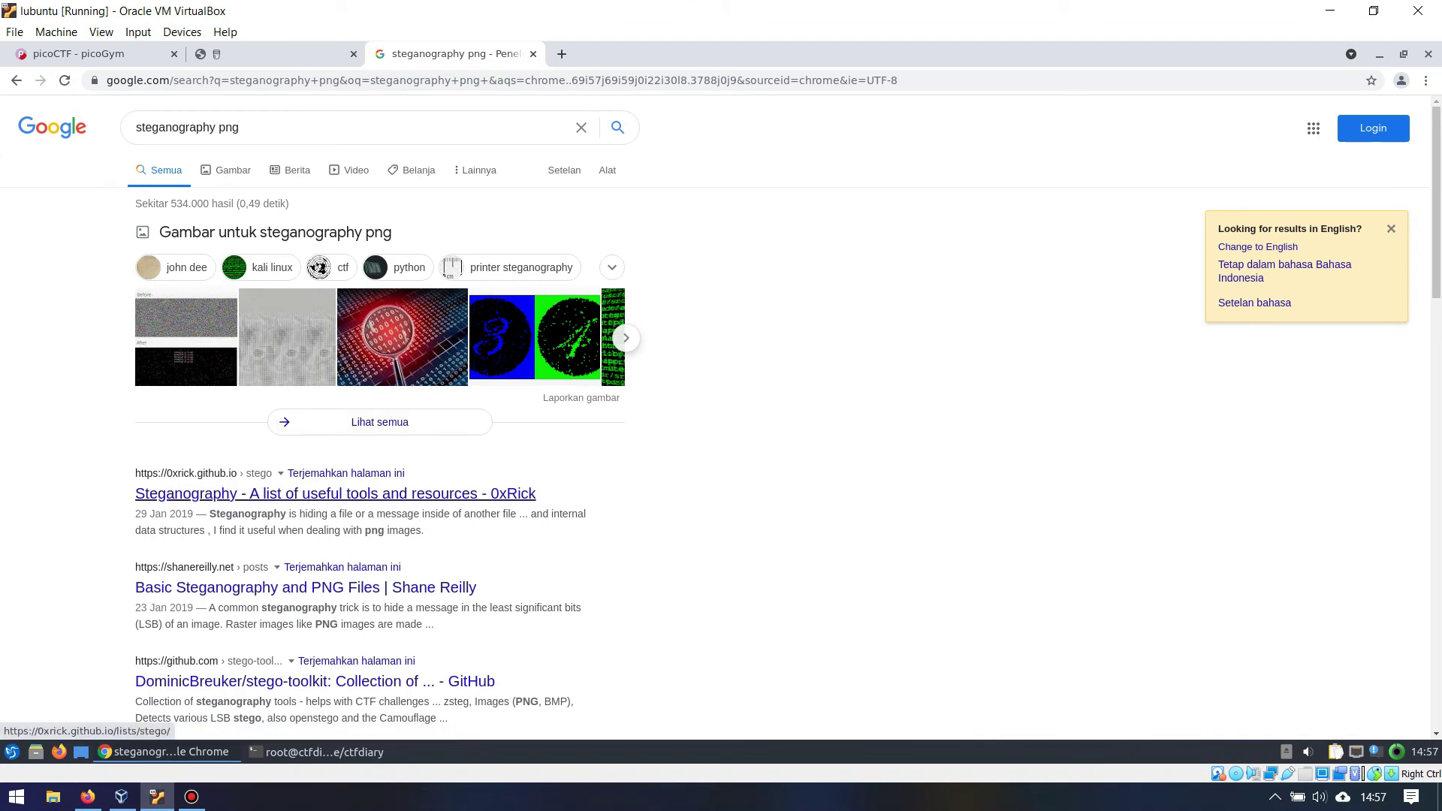
right_click(372, 493)
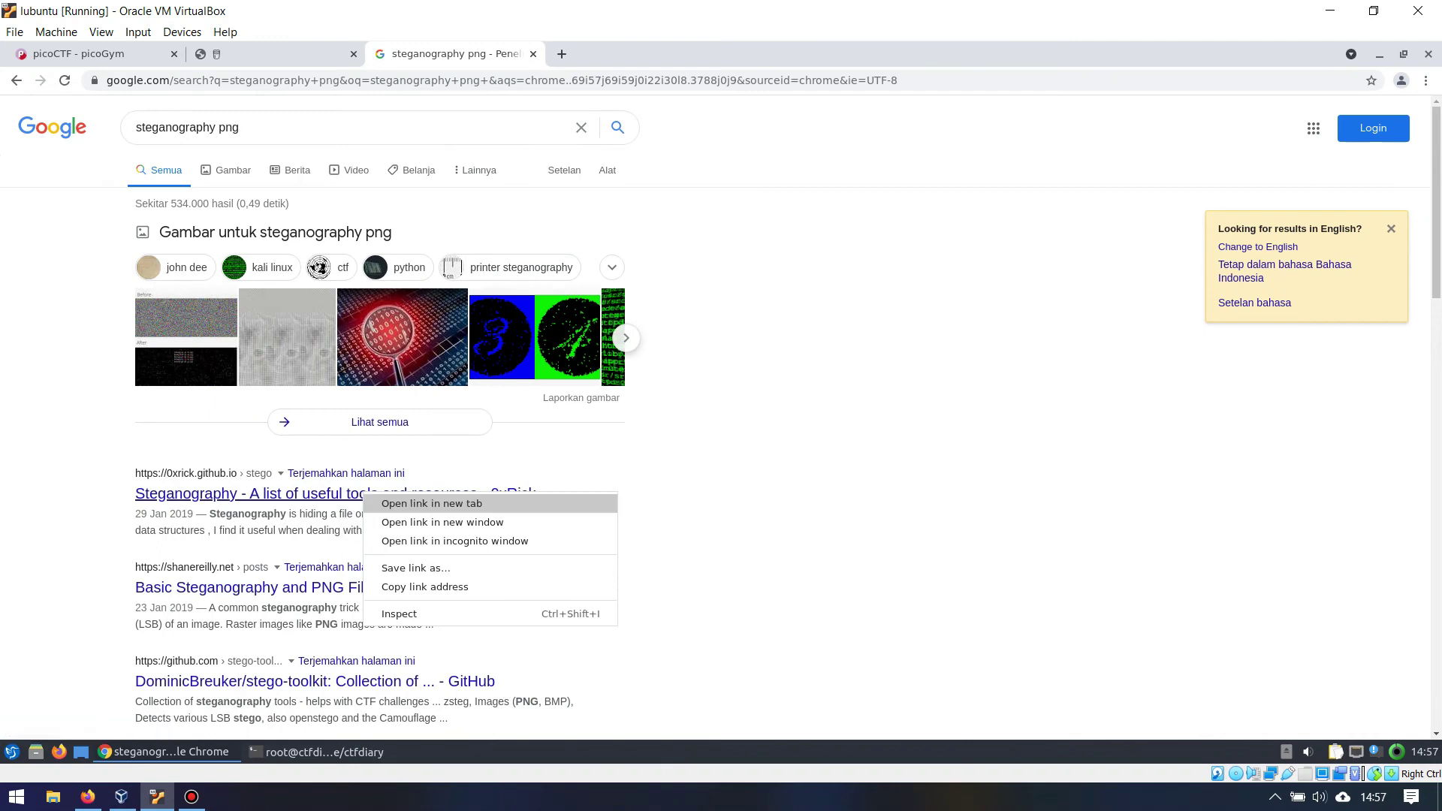
click(421, 502)
key(ctrl+Tab)
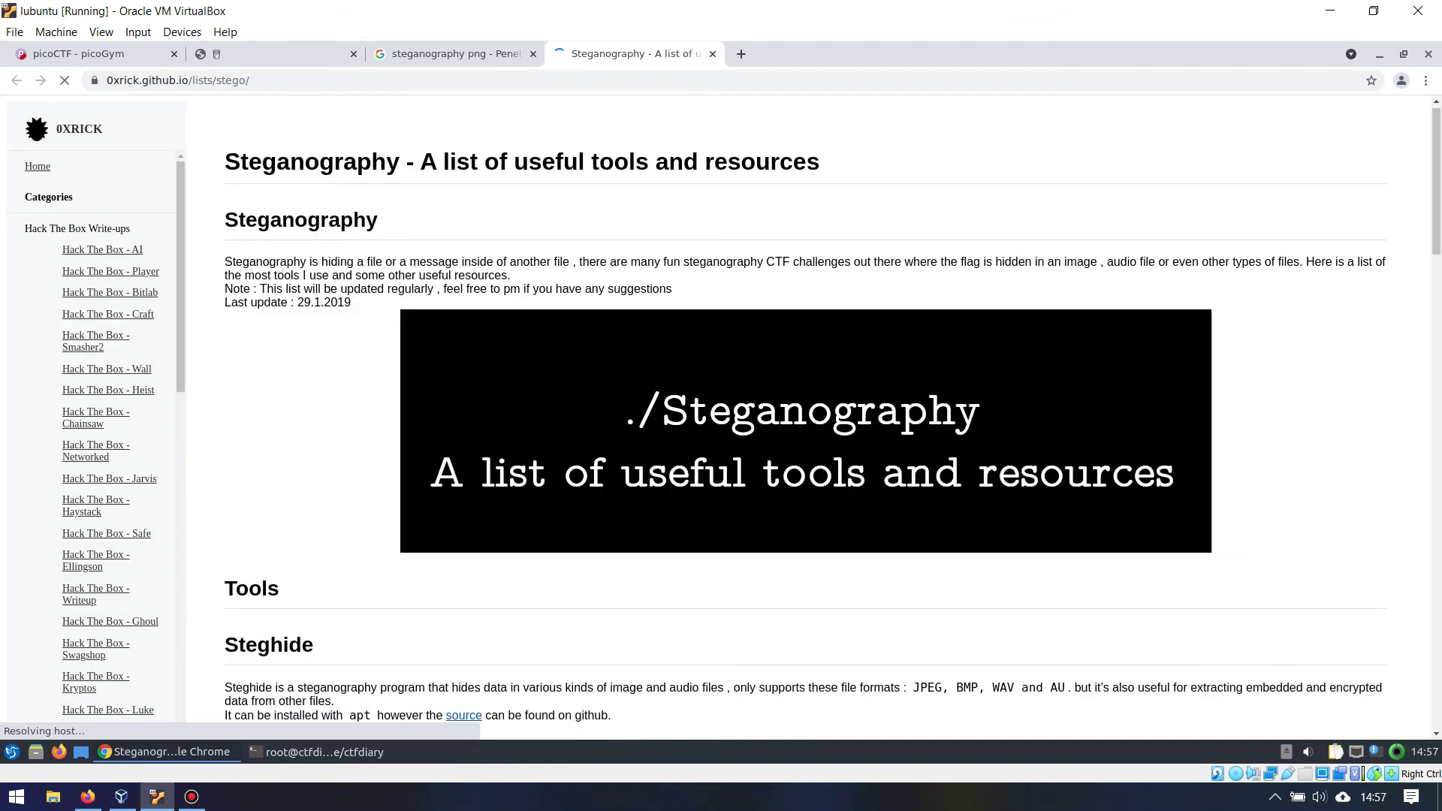
Review the Steghide, Foremost, Stegsolve and Strings entries in the tool list, checking which file formats Steghide supports.
scroll(826, 413, down, 3)
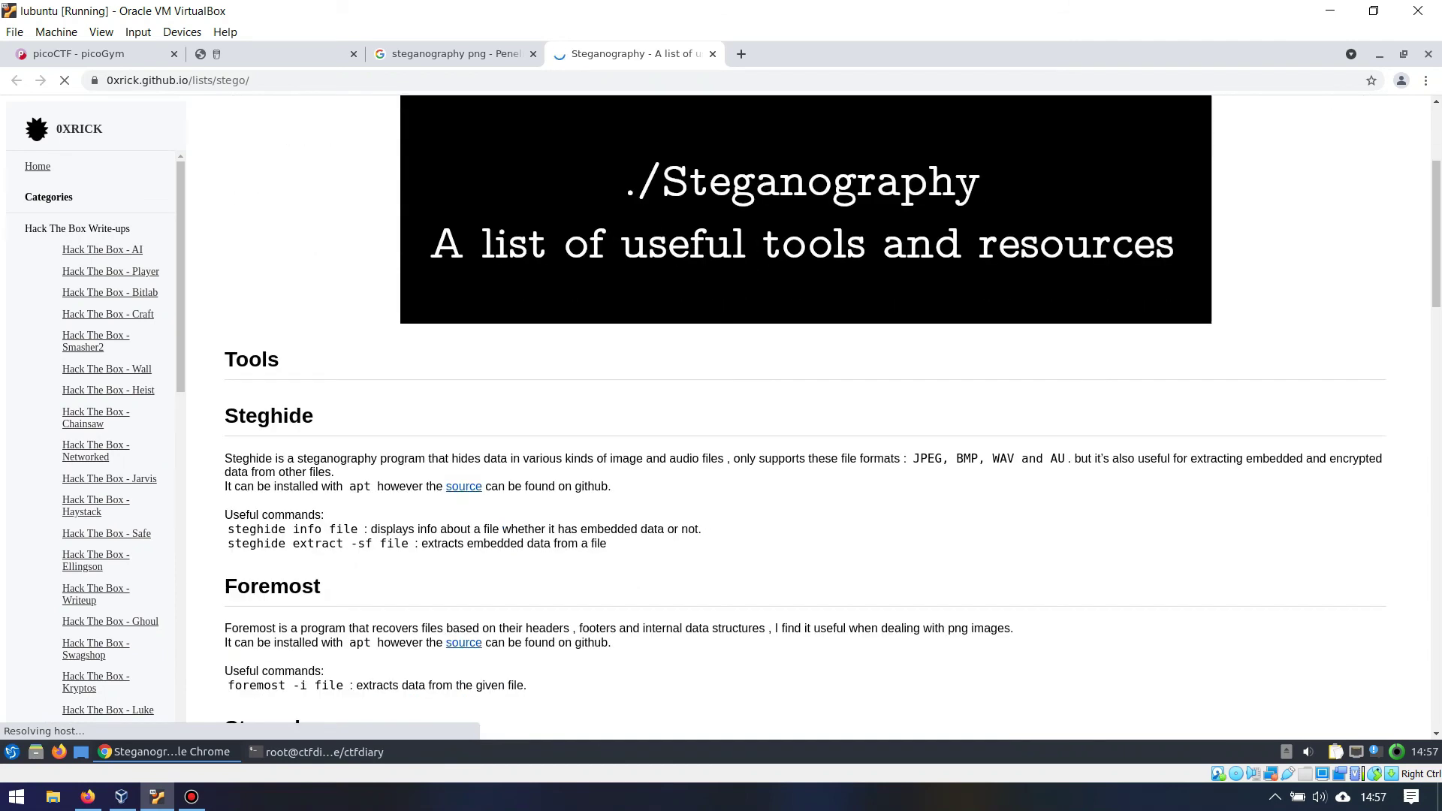
double_click(269, 416)
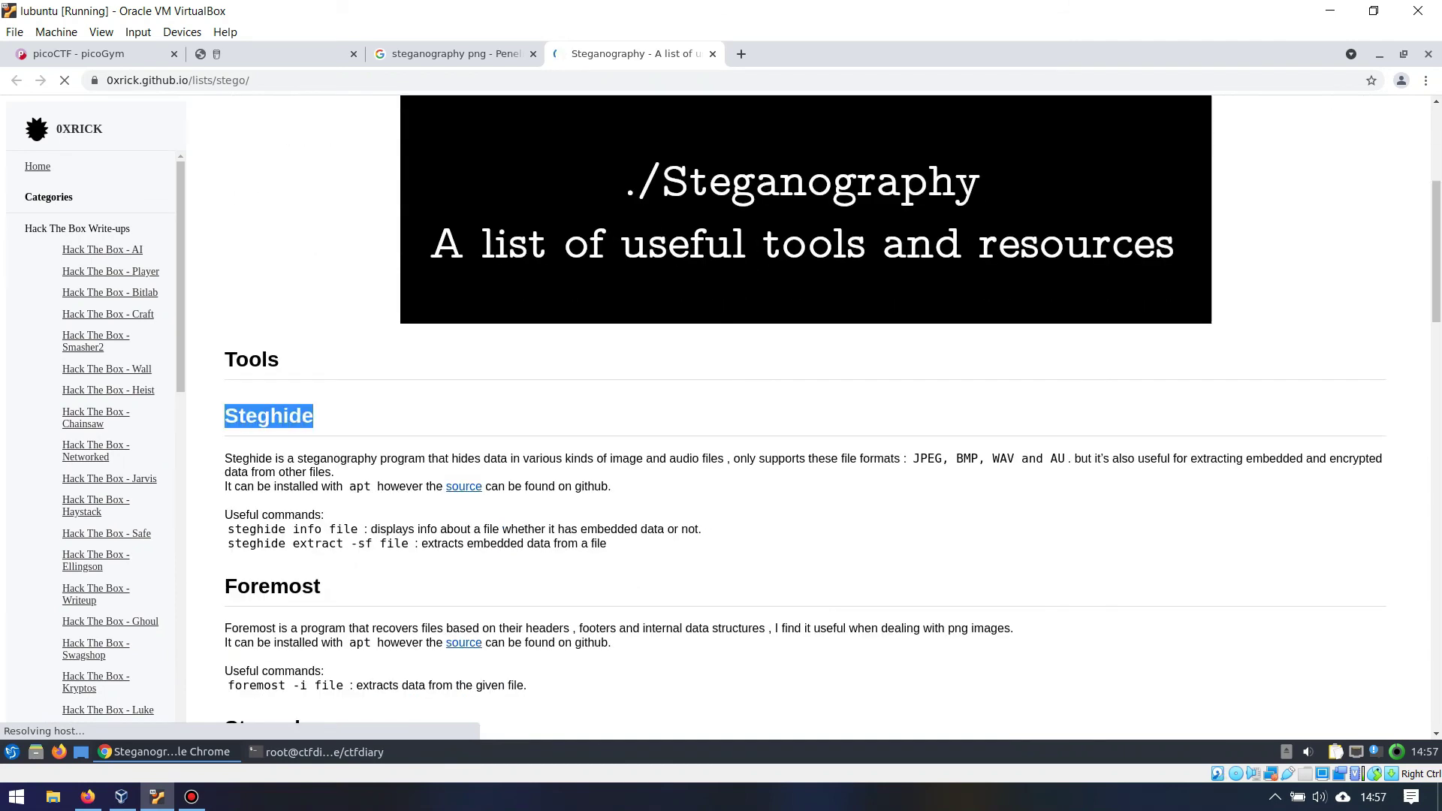
drag(908, 458, 334, 471)
click(335, 471)
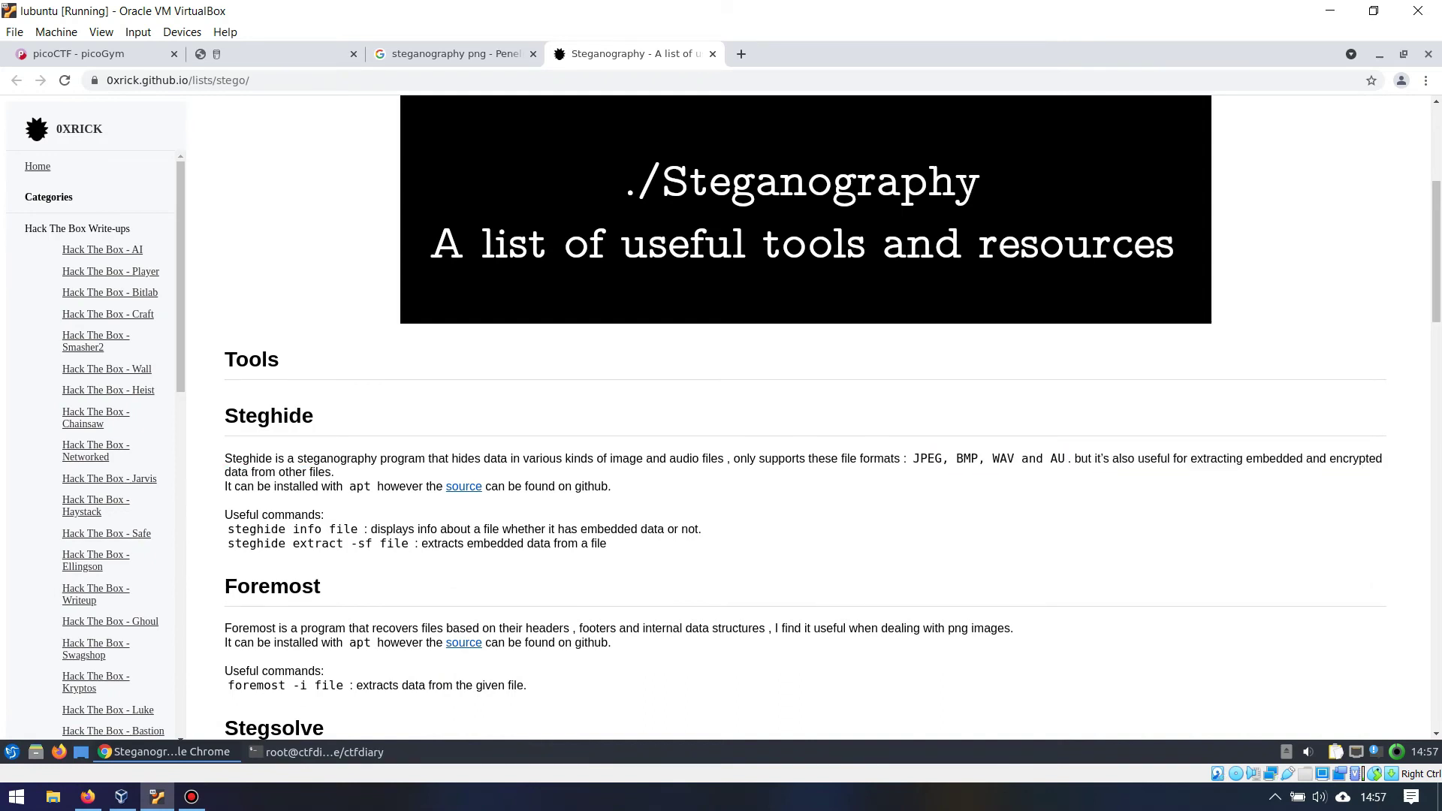
scroll(827, 420, down, 1)
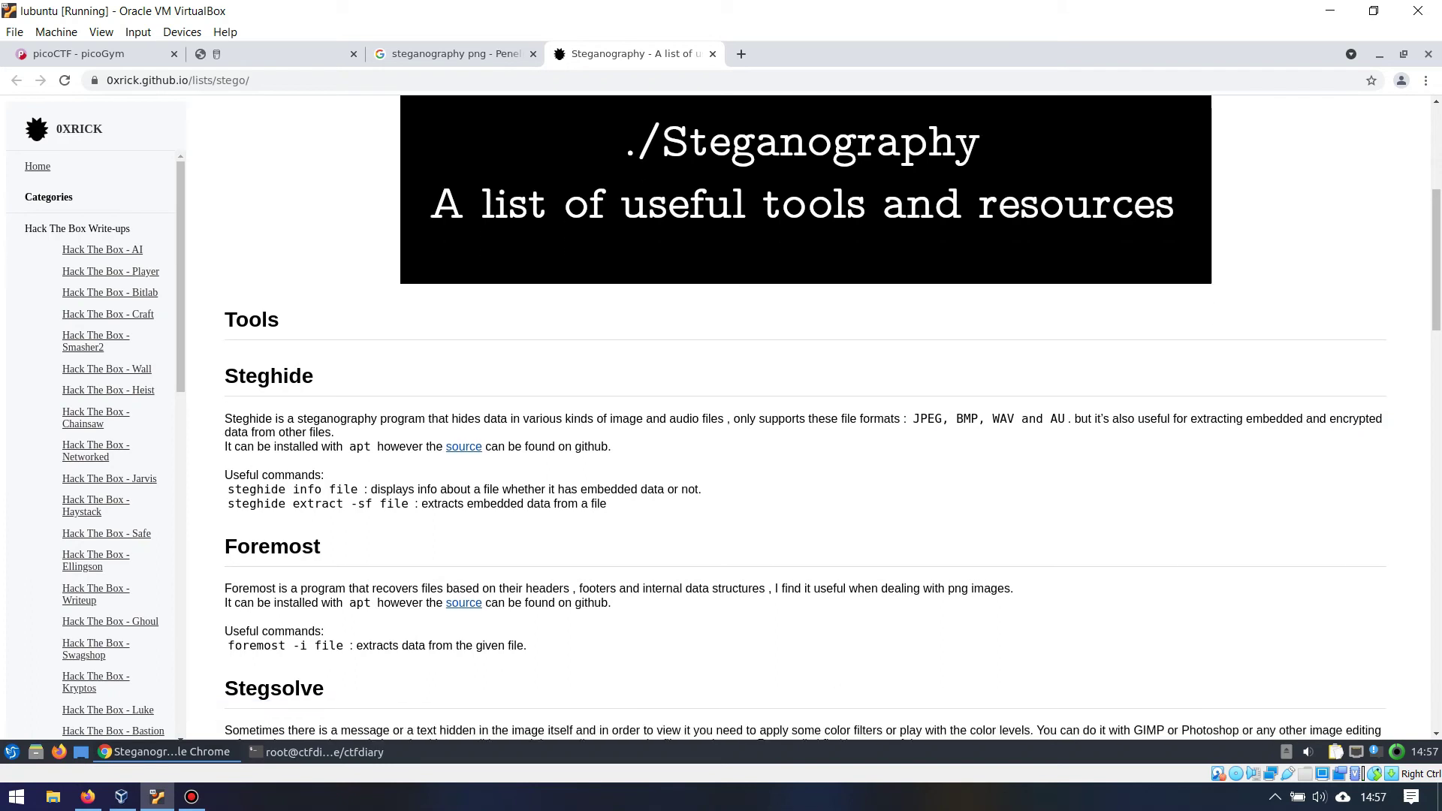
scroll(826, 421, down, 1)
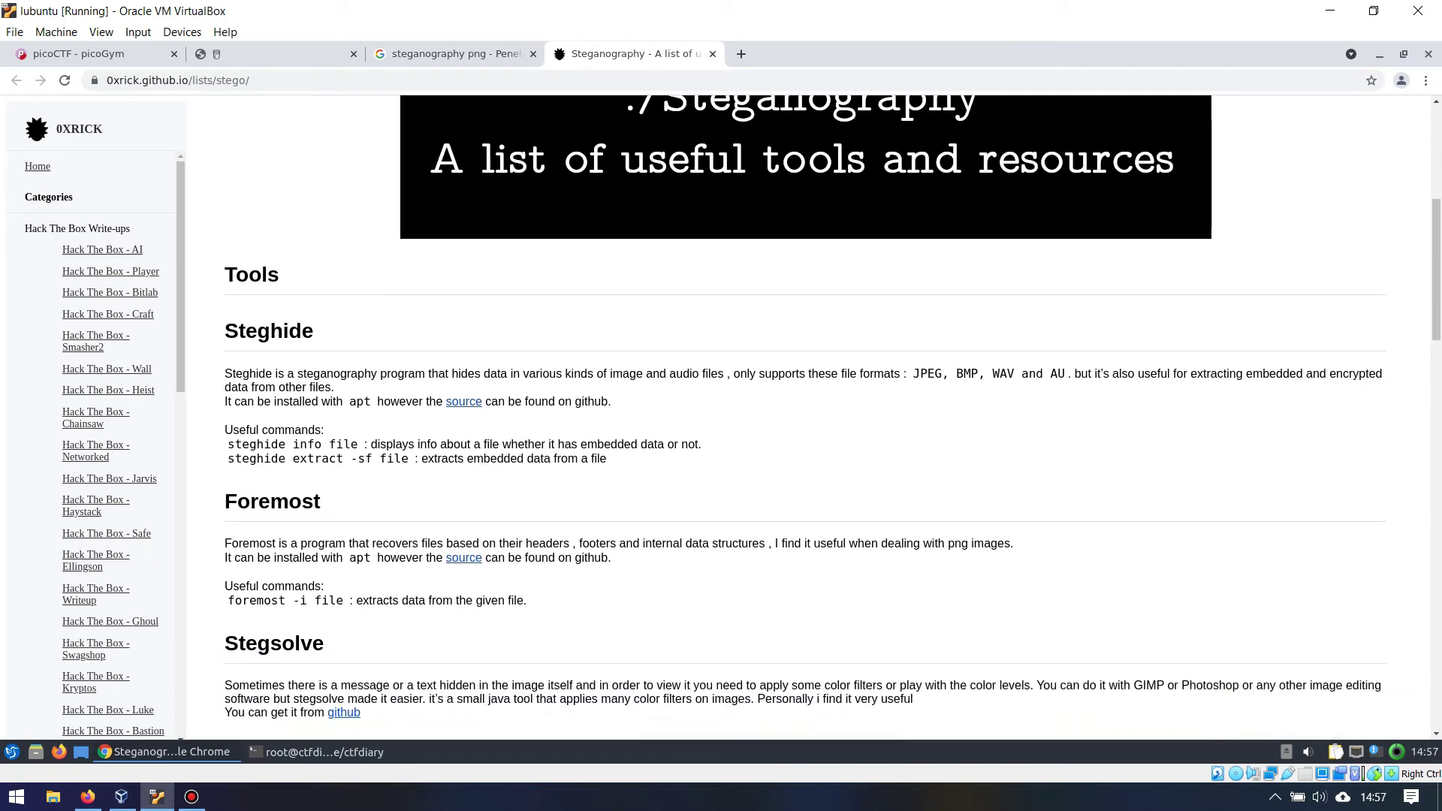
scroll(826, 421, down, 4)
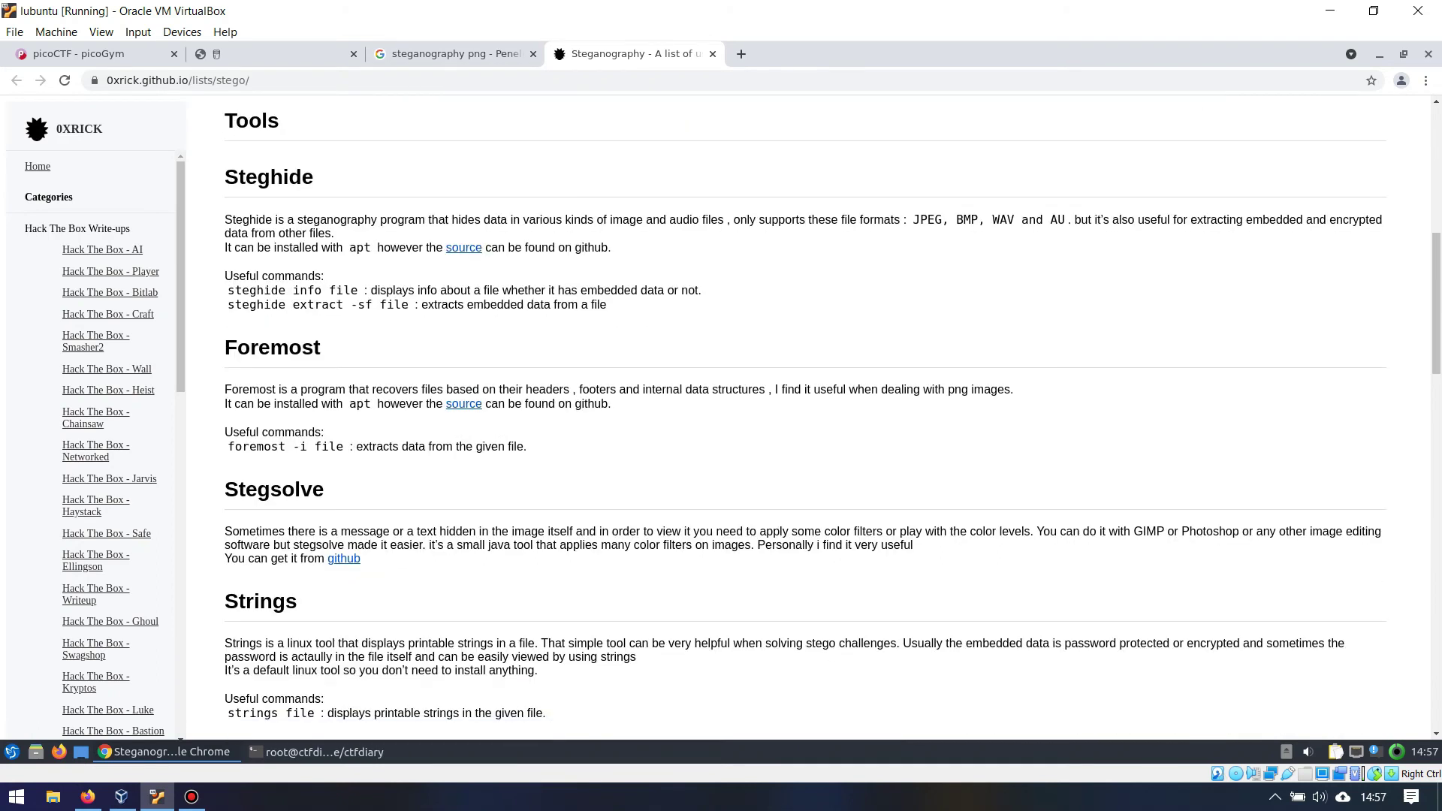
scroll(826, 420, down, 3)
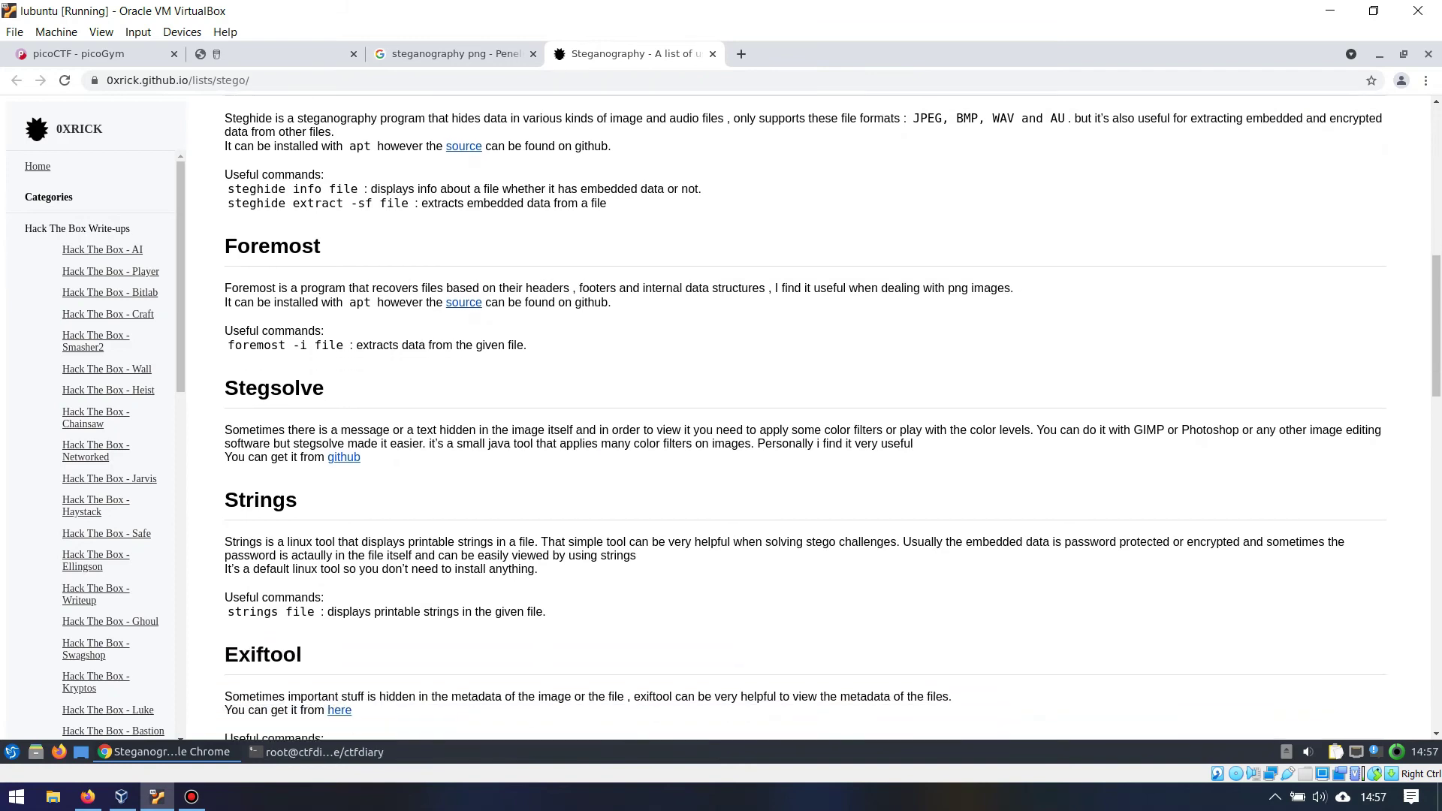
scroll(826, 421, down, 3)
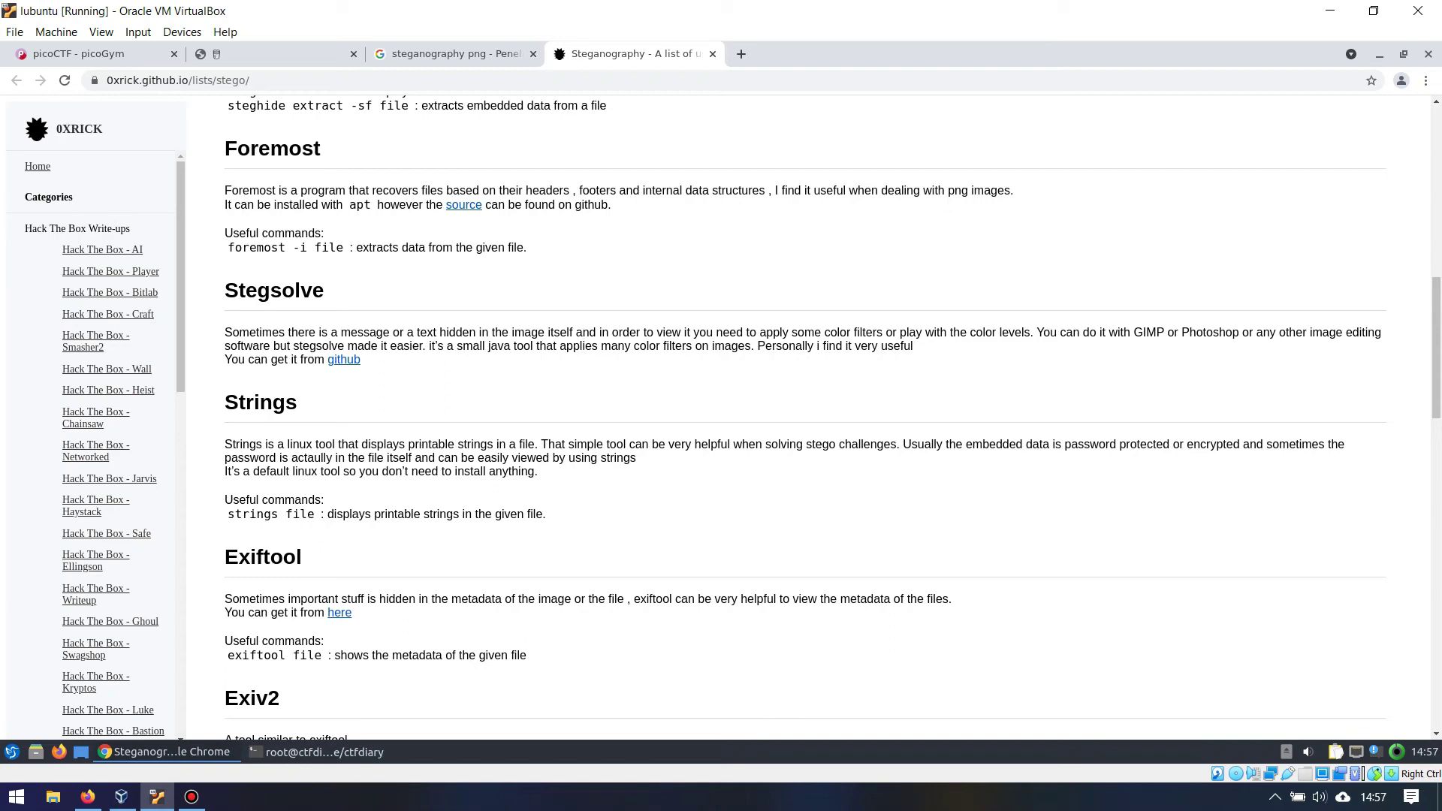
scroll(833, 417, down, 1)
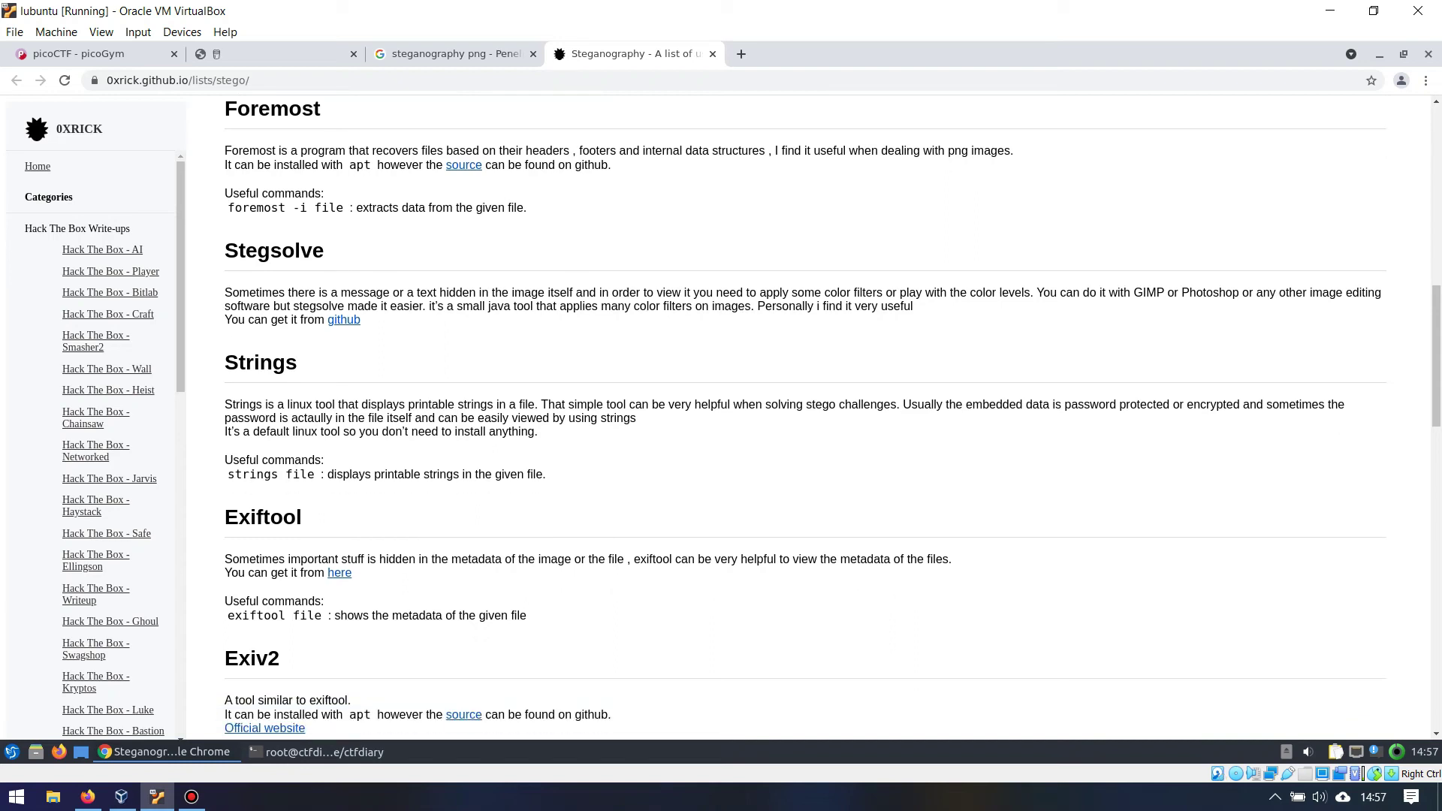
drag(225, 363, 297, 363)
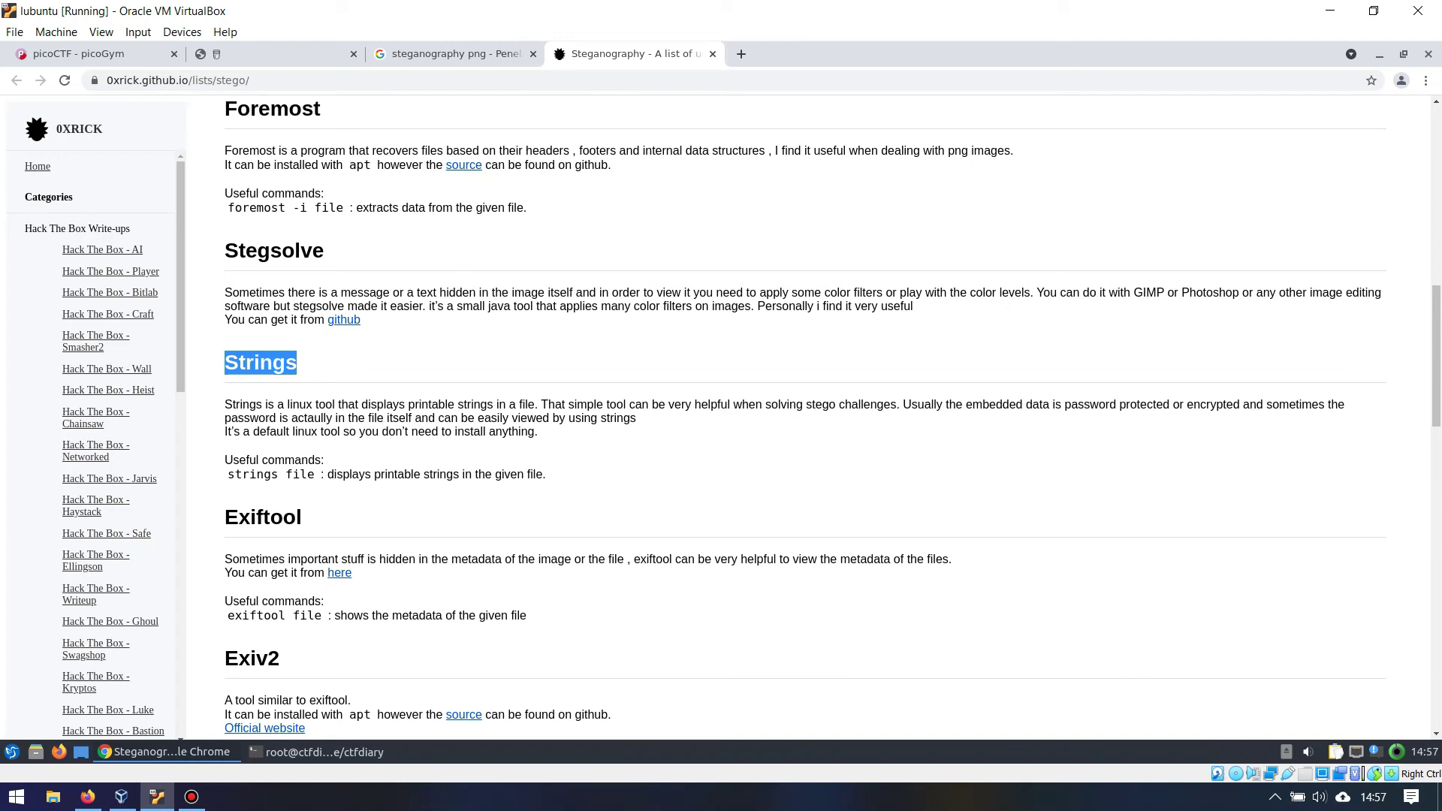
Read on through the Exiftool, Exiv2 and Binwalk entries to Zsteg, checking its purpose, installation and useful commands.
scroll(805, 417, down, 2)
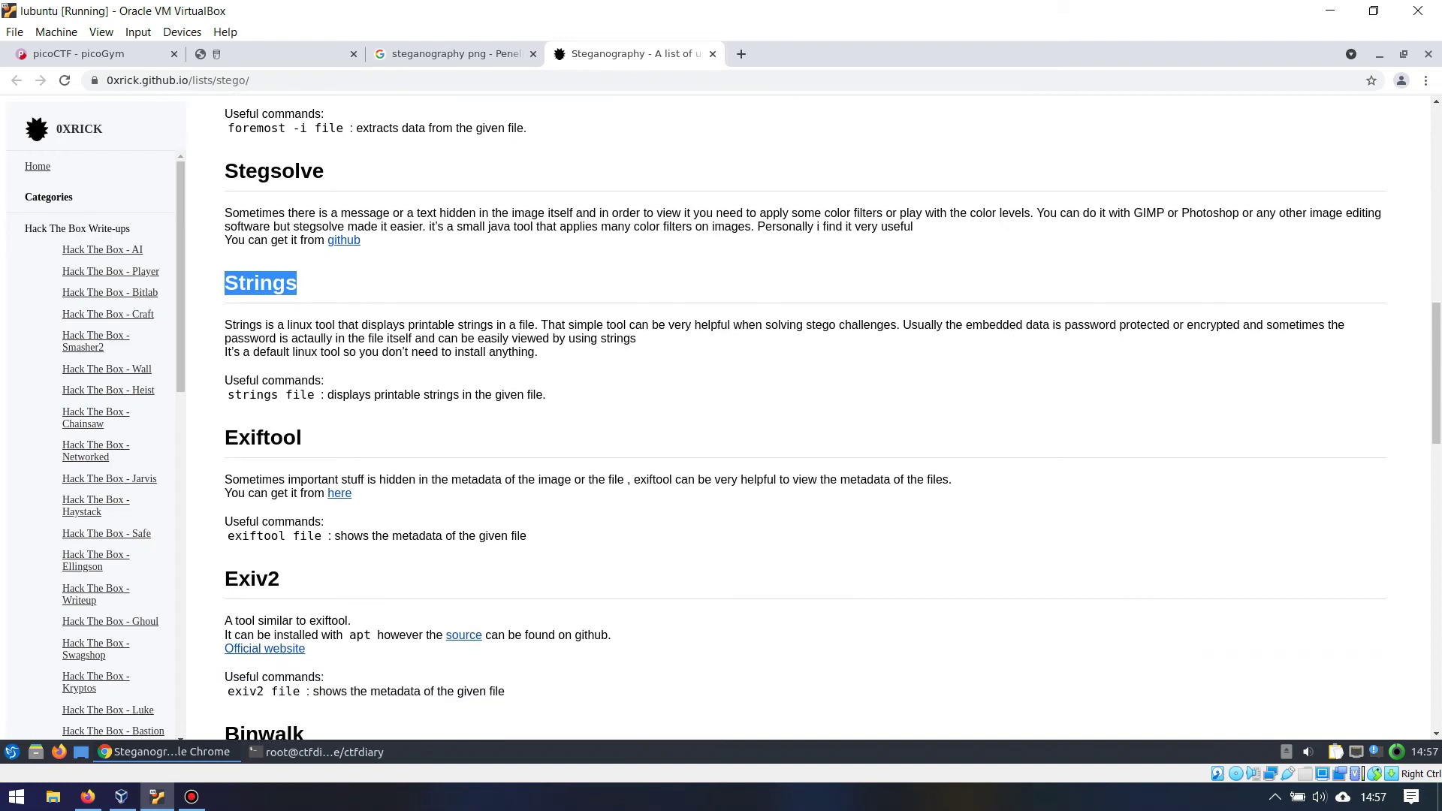
scroll(804, 417, down, 1)
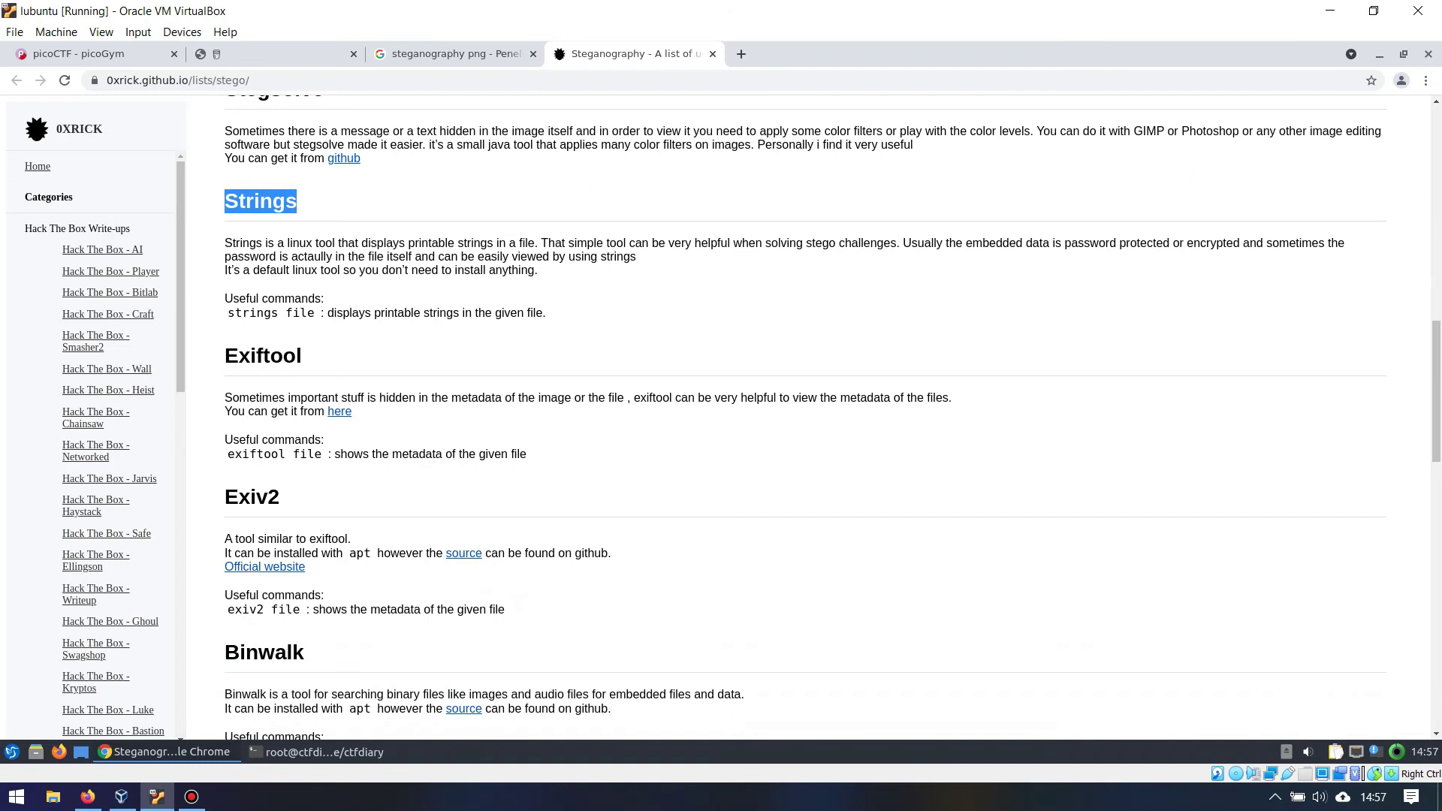
scroll(804, 418, down, 2)
scroll(805, 417, down, 2)
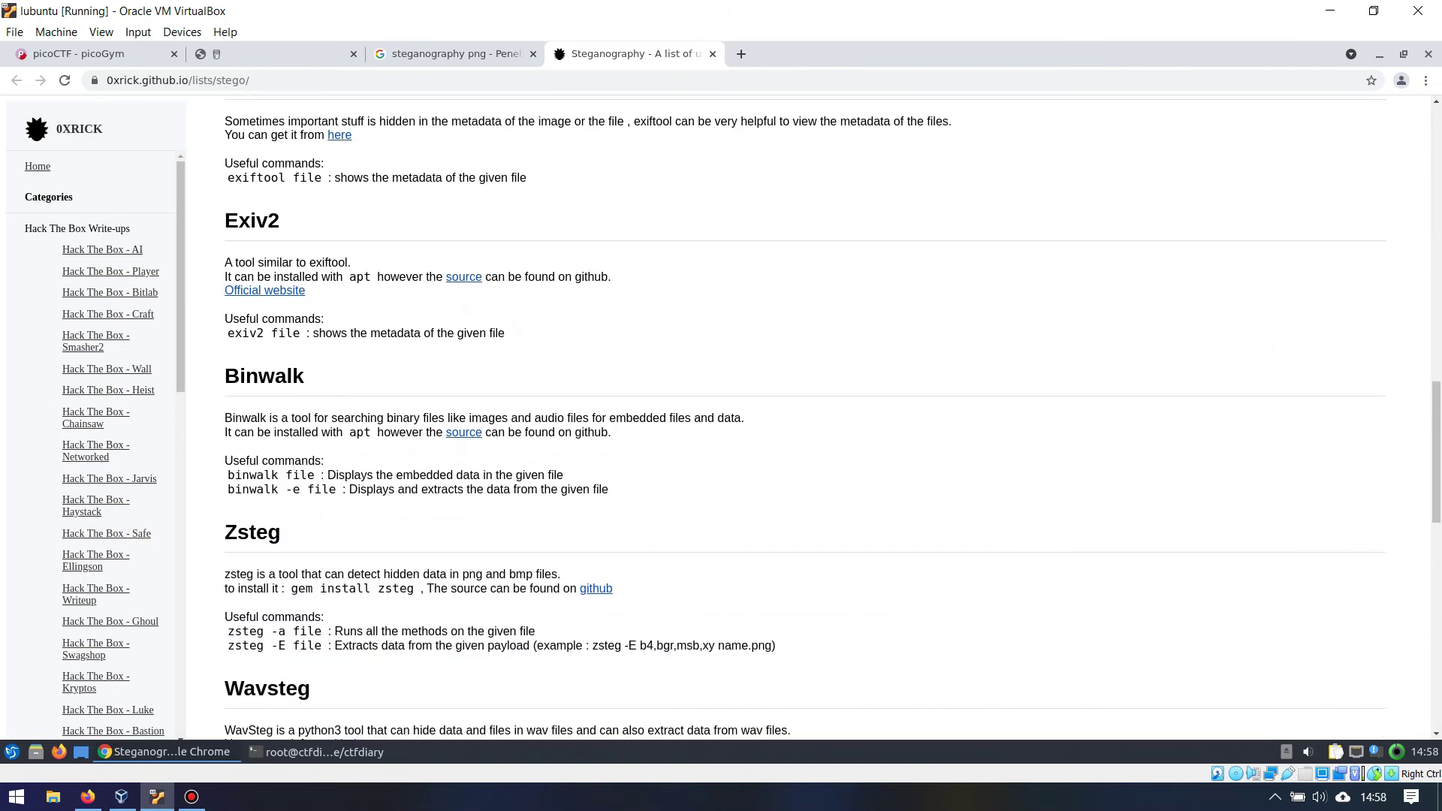
scroll(805, 418, down, 1)
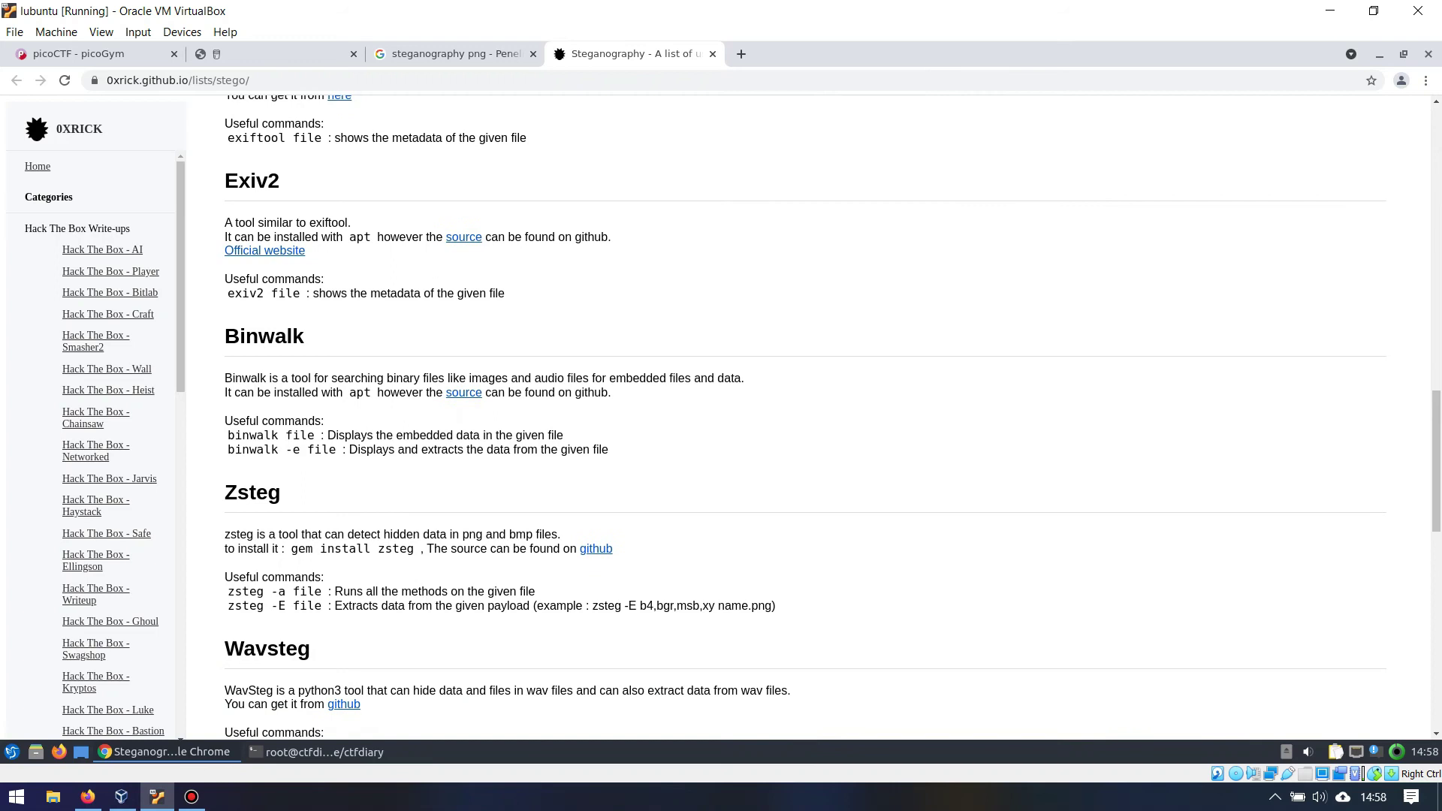
double_click(252, 492)
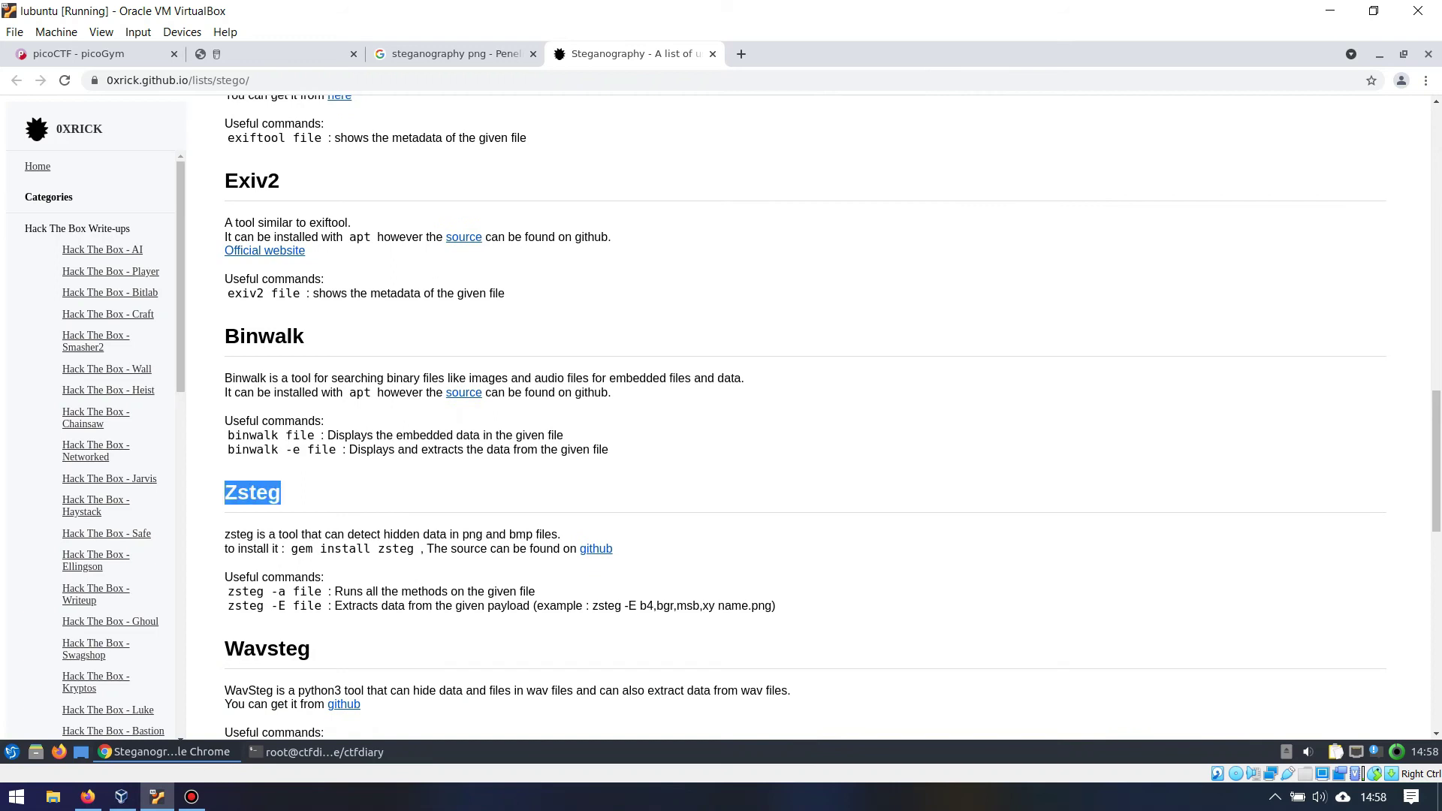
click(252, 493)
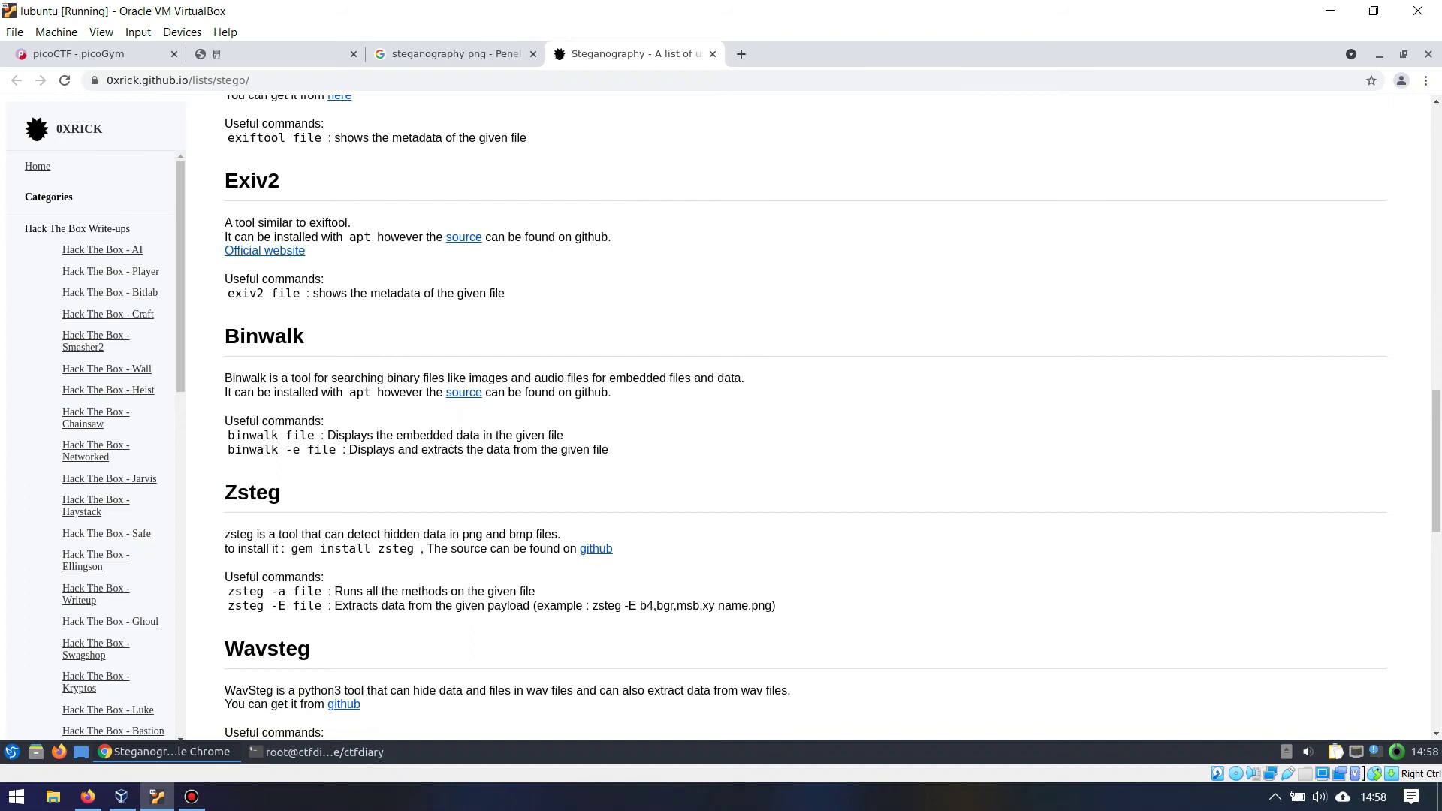
drag(225, 493, 281, 493)
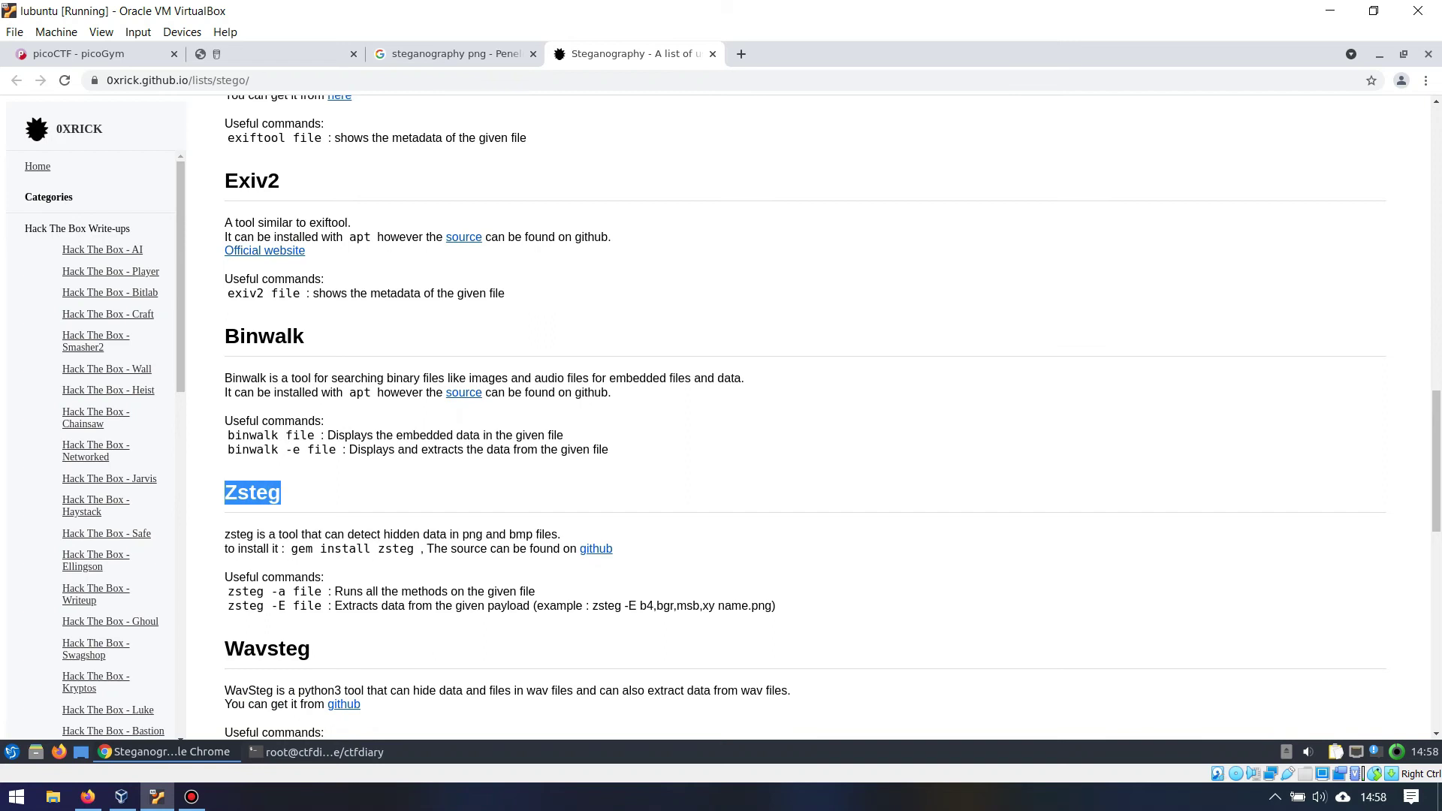
click(281, 493)
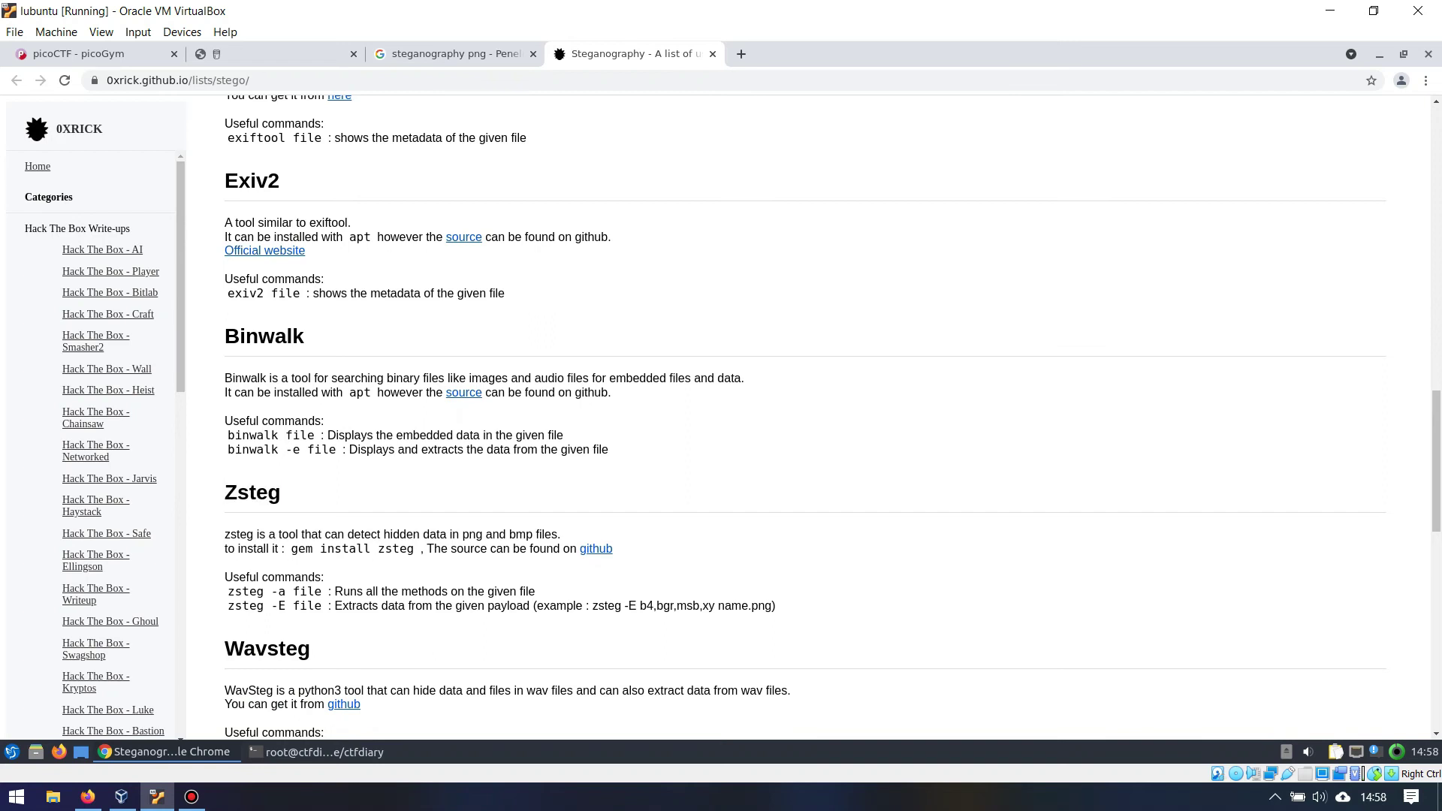
Switch to the terminal, try running zsteg, and try to install it with "apt install zsteg".
key(alt+Tab)
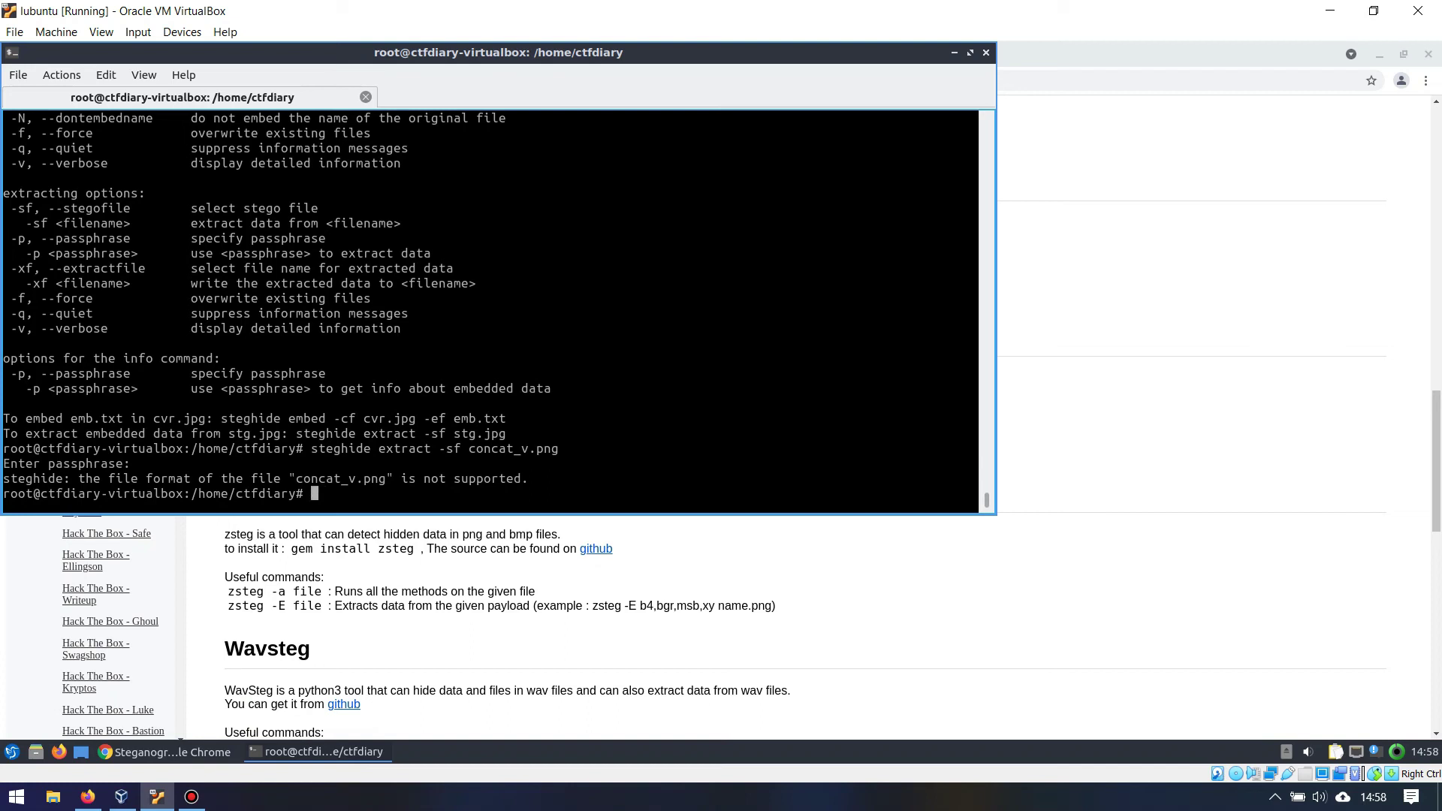
text(zsteg)
key(Return)
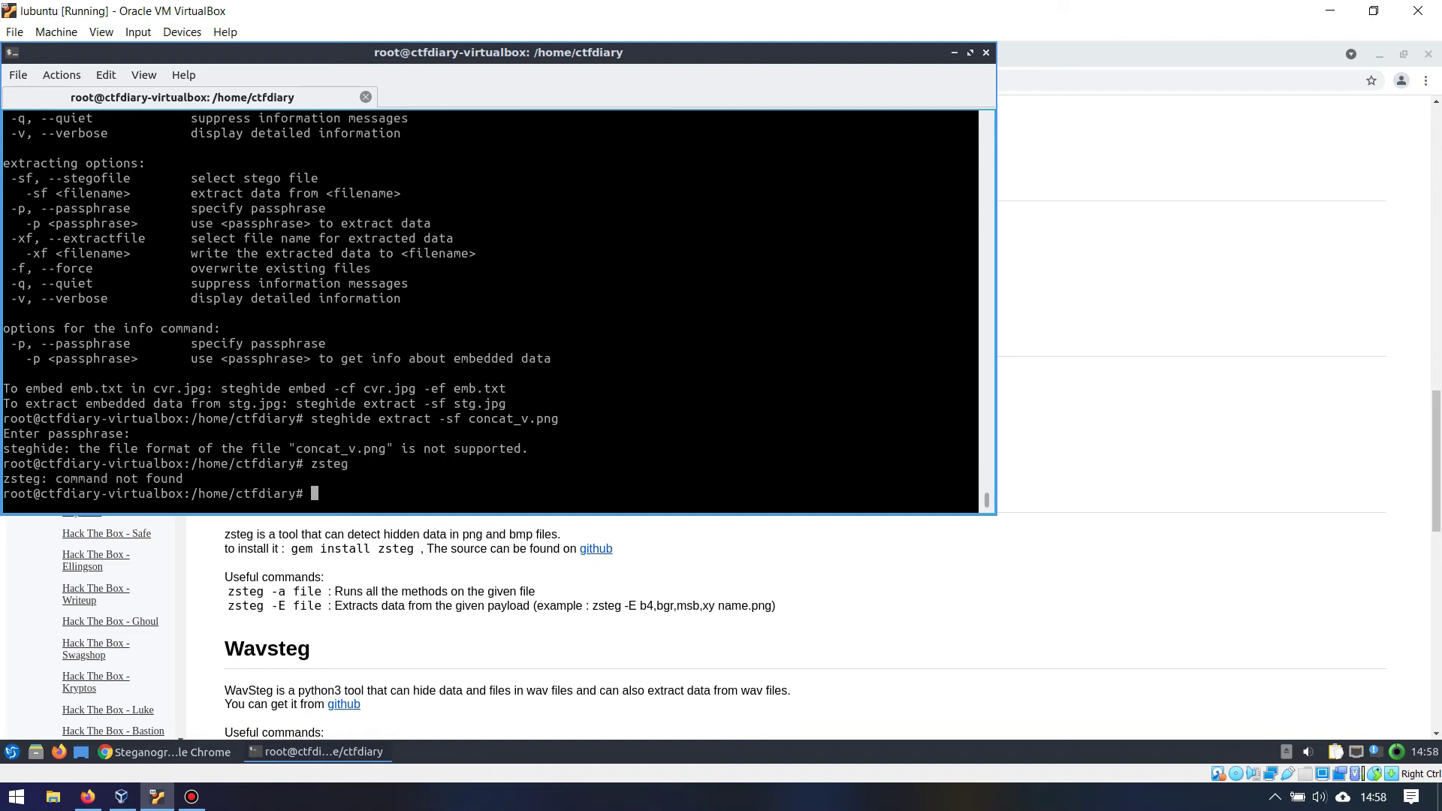
text(apt install zsteg)
key(Return)
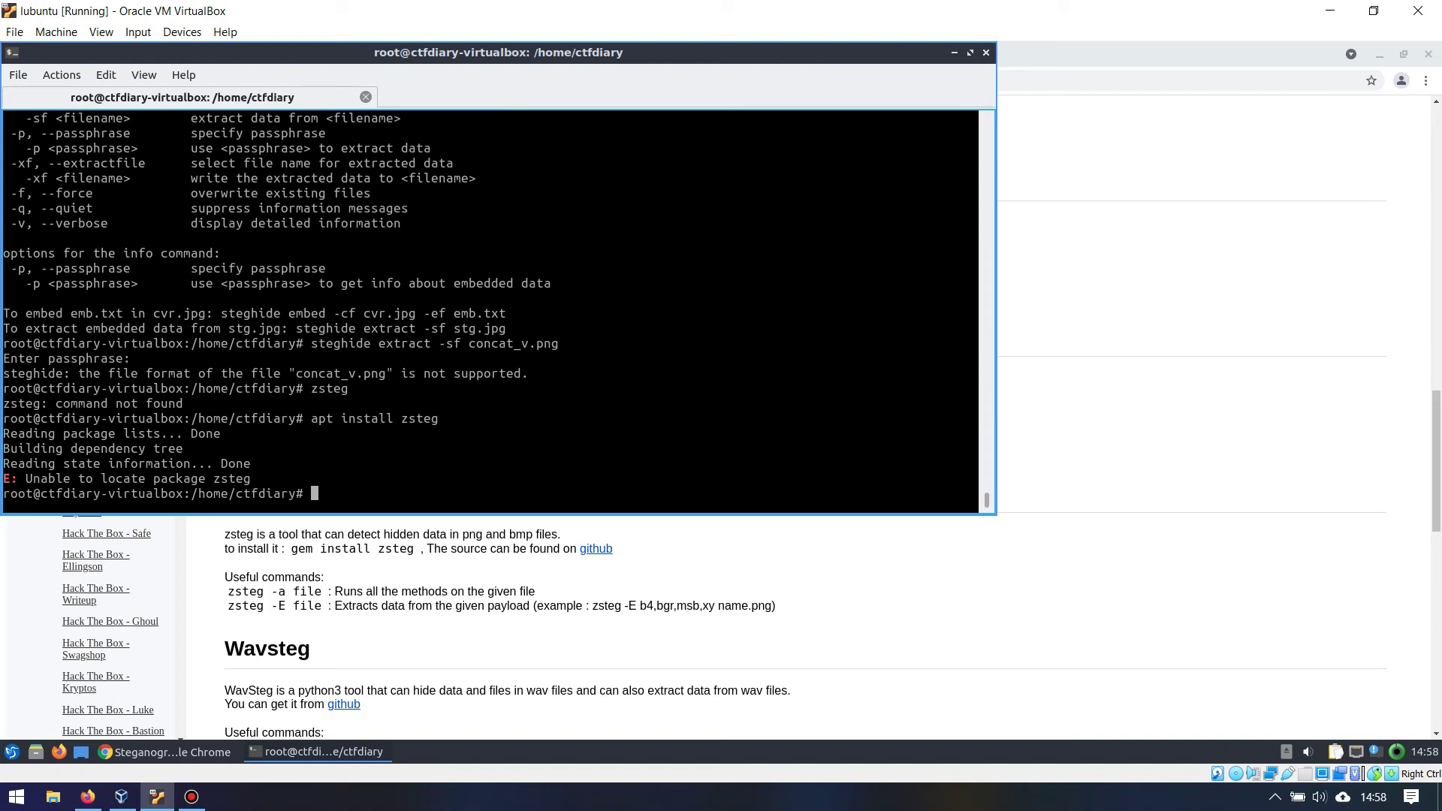
Switch to Chrome, search Google for "install zsteg ubuntu" and open the zed-0xff/zsteg GitHub repository in a new tab.
key(alt+Tab)
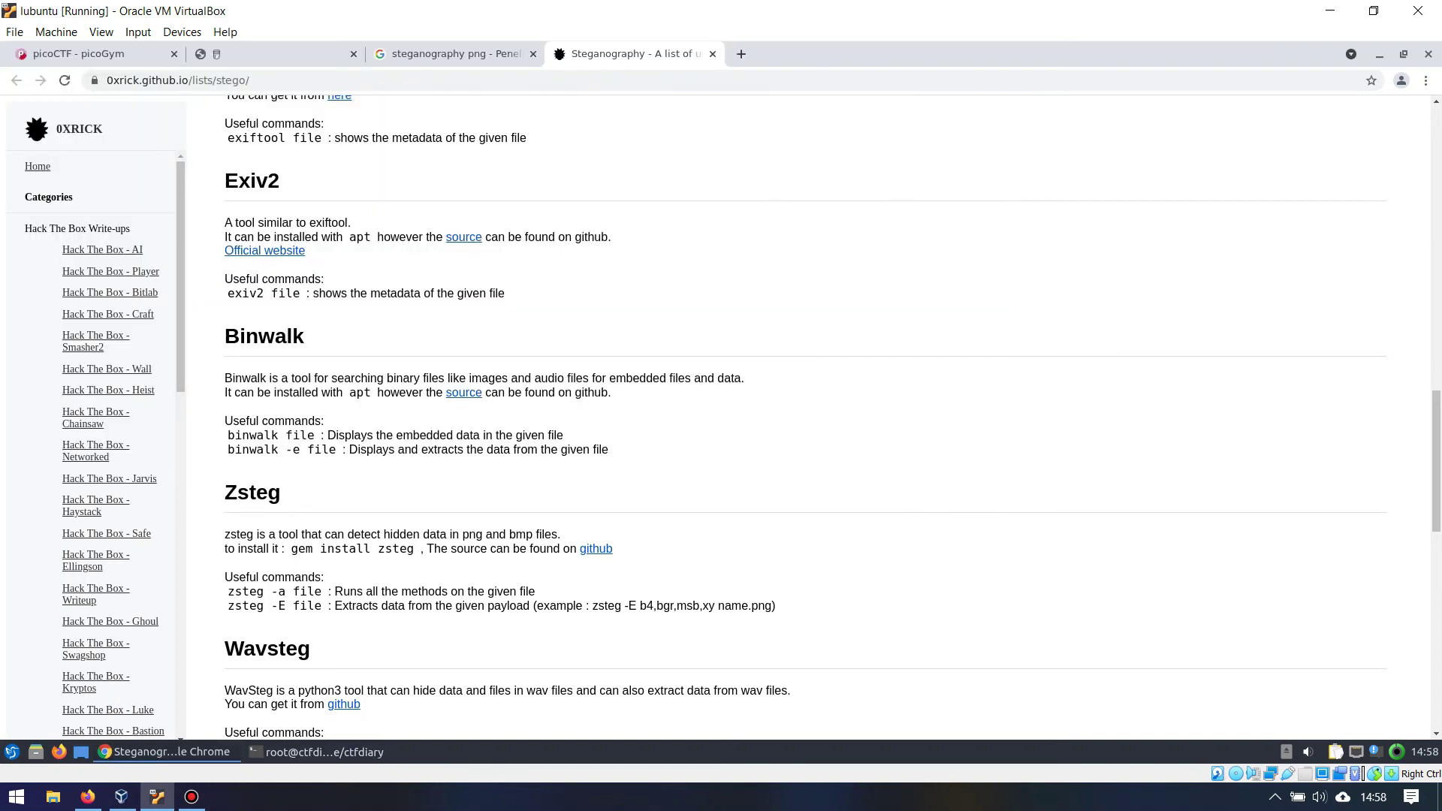
key(ctrl+l)
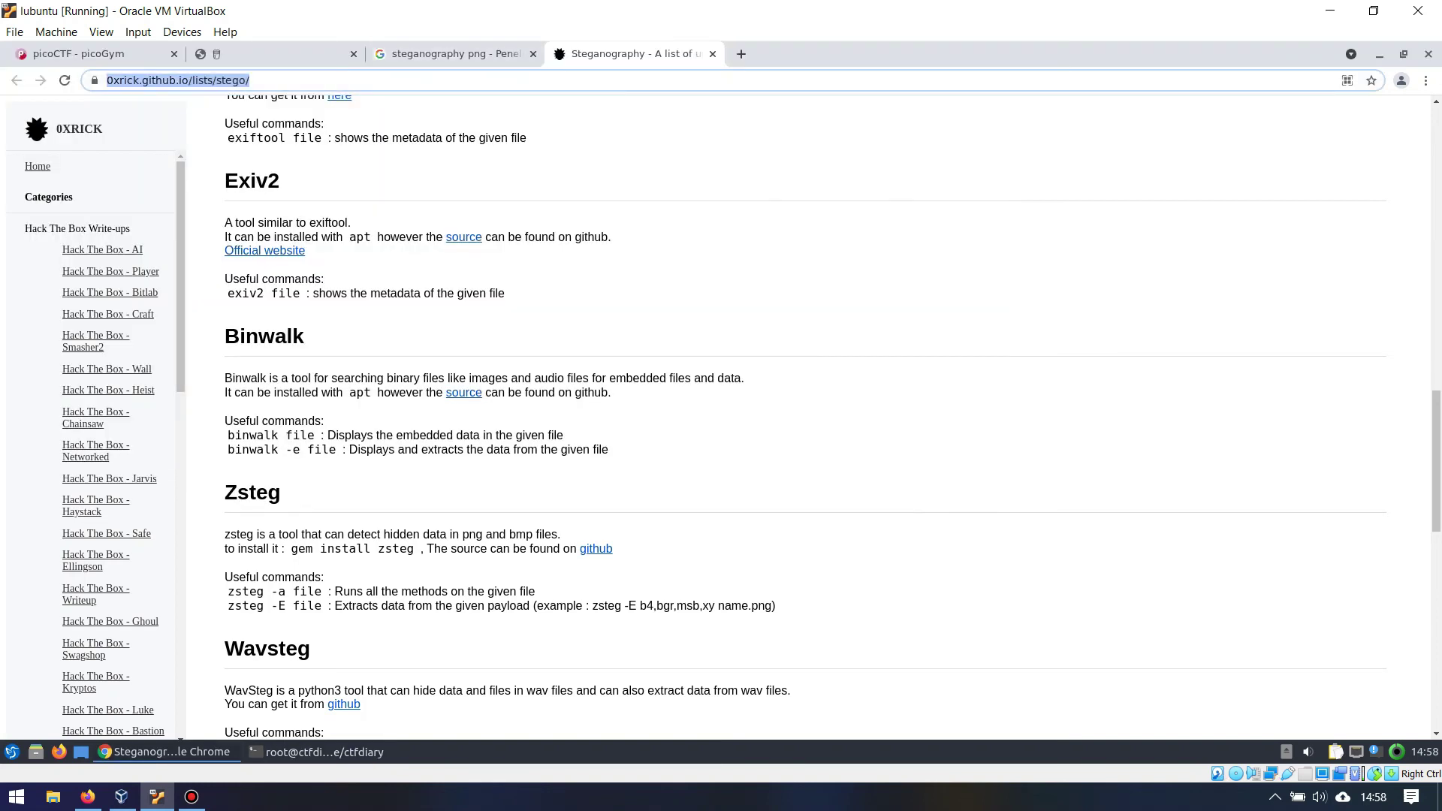
text(install z)
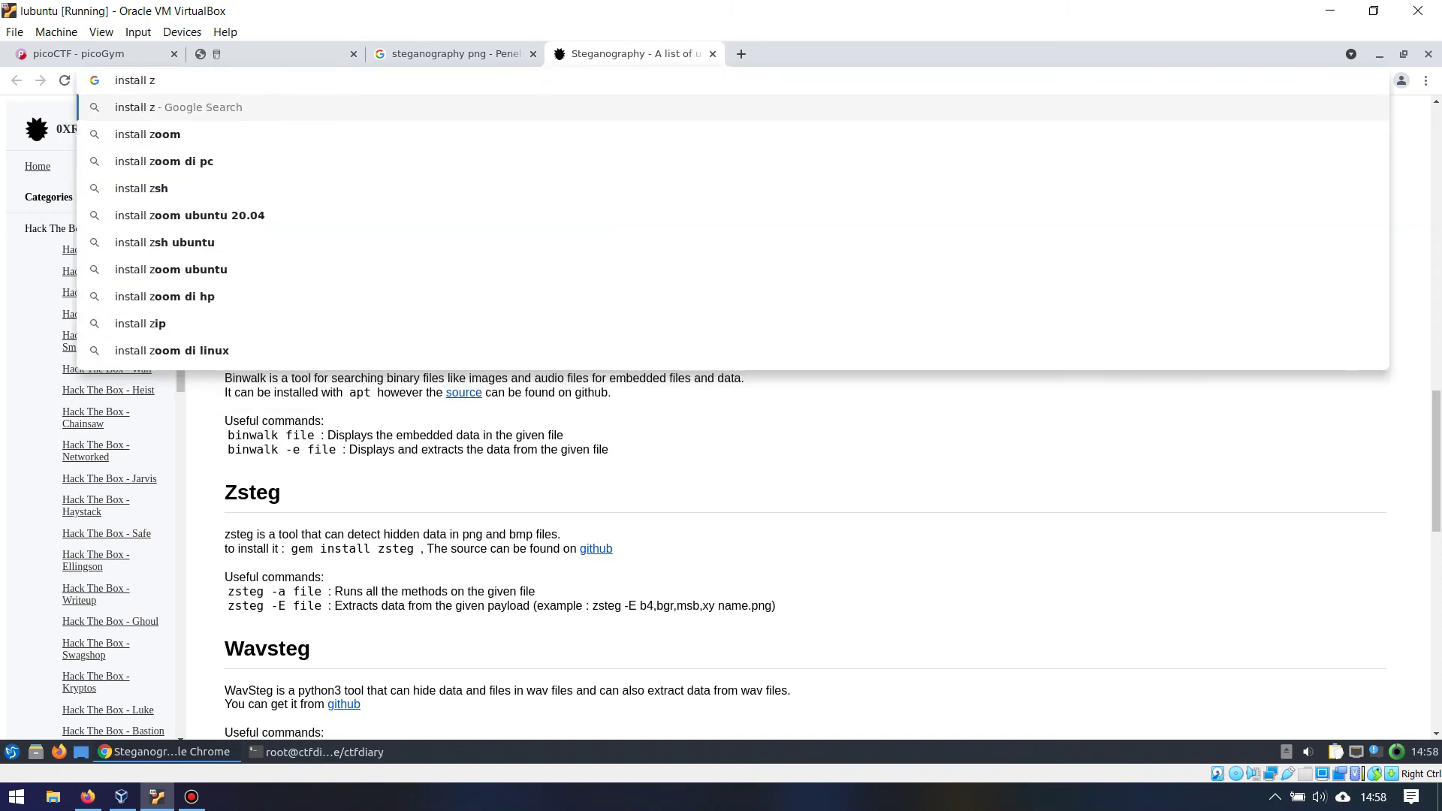
text(steg)
key(Down)
key(Return)
middle_click(341, 252)
click(816, 53)
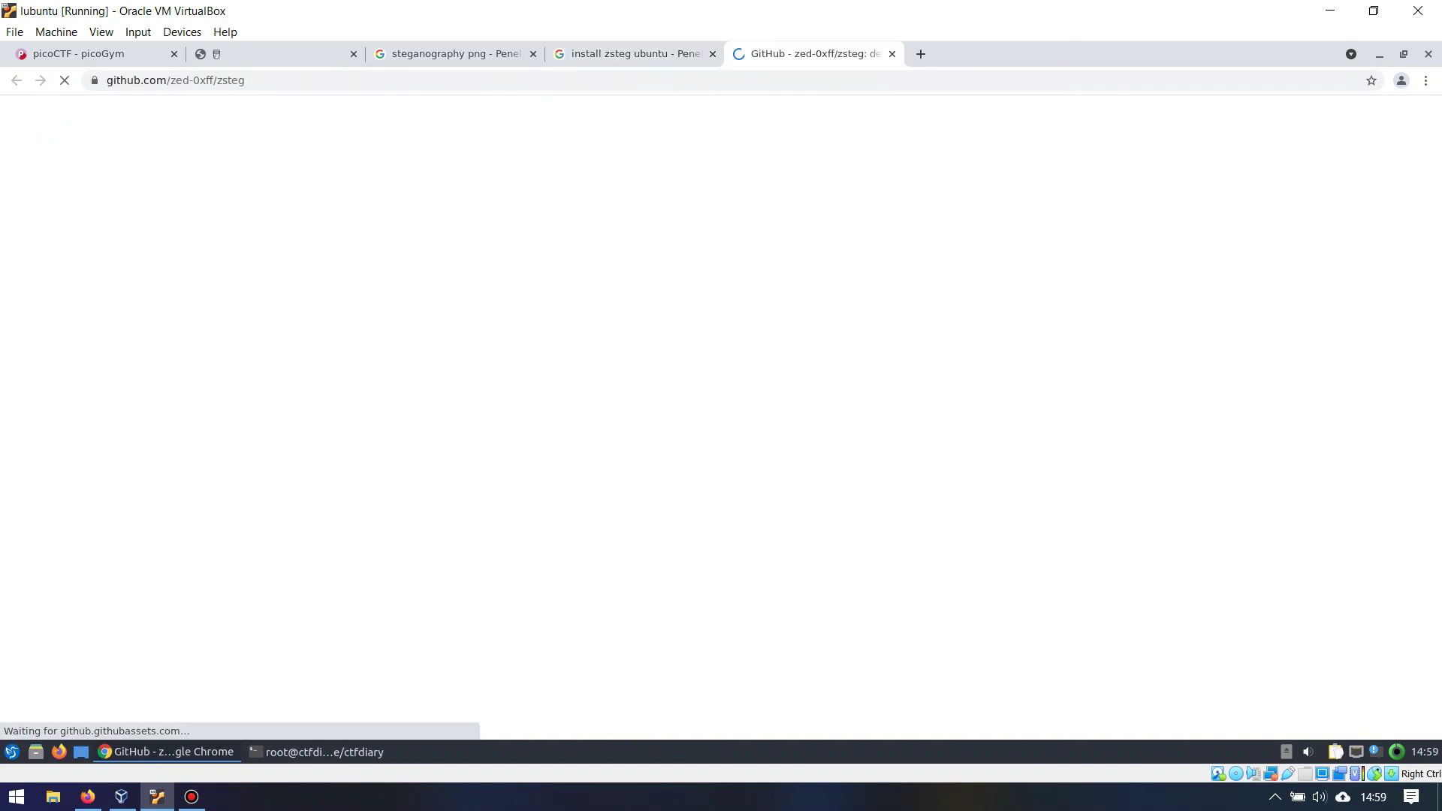
Copy the command "gem install zsteg" from the Installation section of the repository's README.
scroll(721, 417, down, 7)
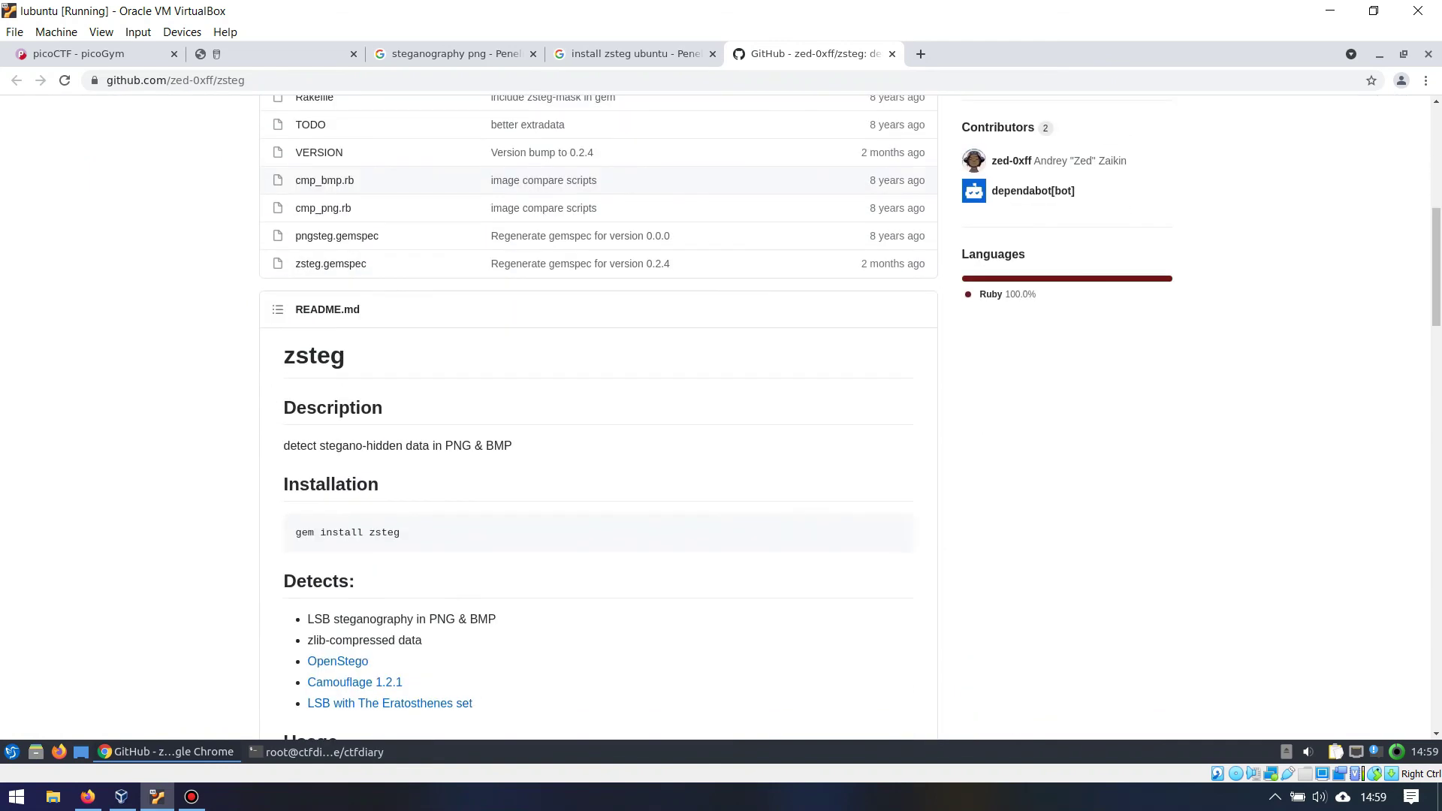
drag(296, 533, 401, 532)
key(ctrl+c)
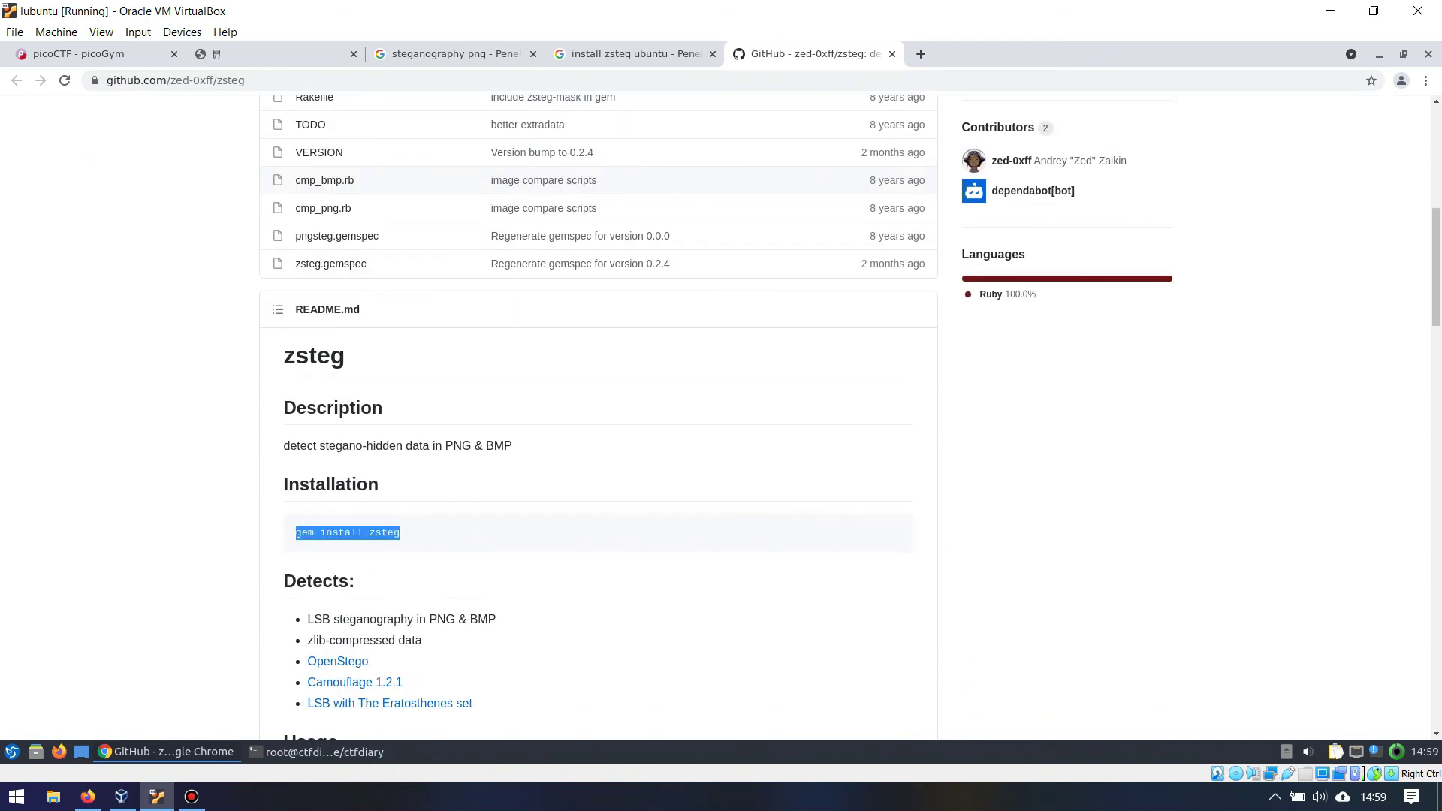
Switch to the terminal and try to install zsteg with "gem install zsteg".
key(alt+Tab)
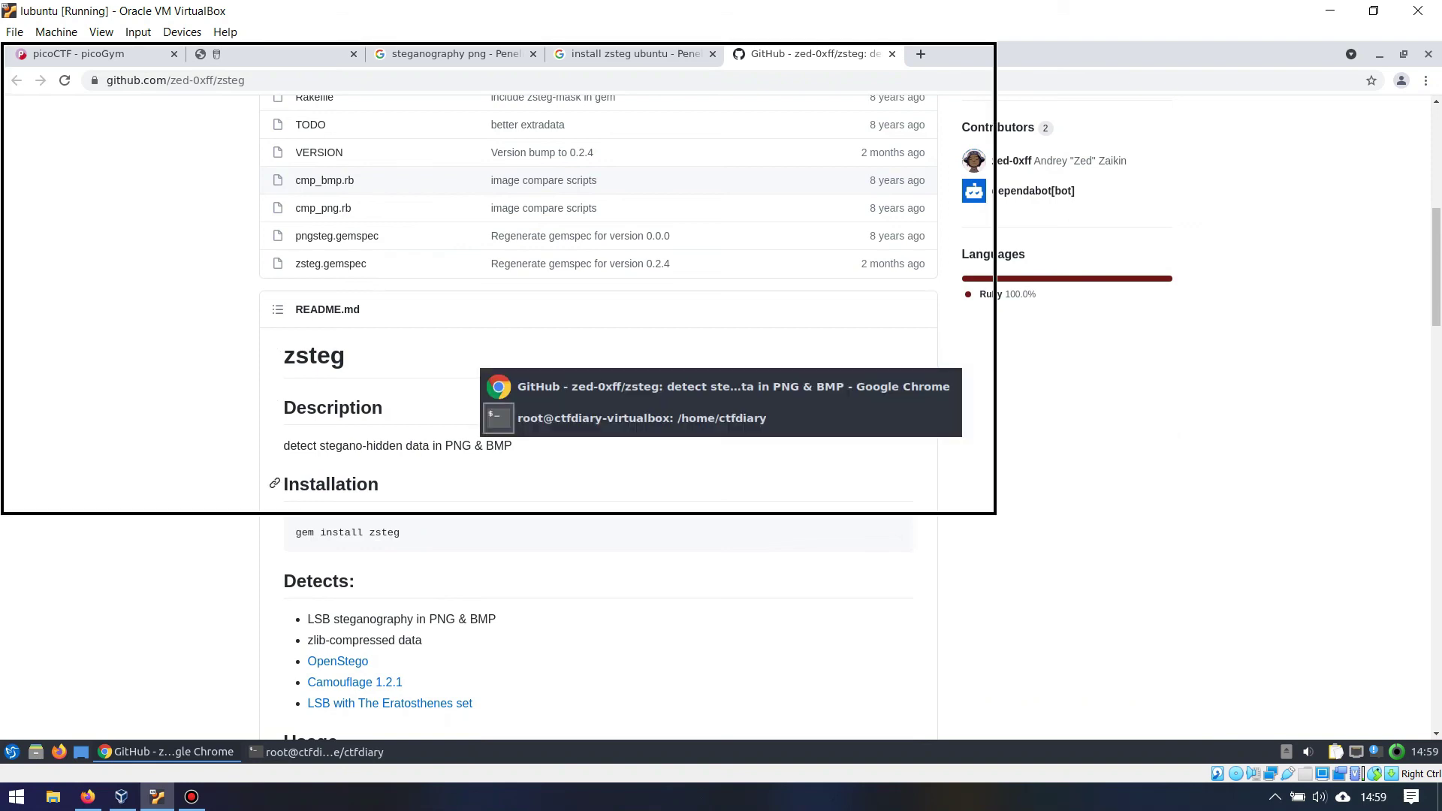
text(gem )
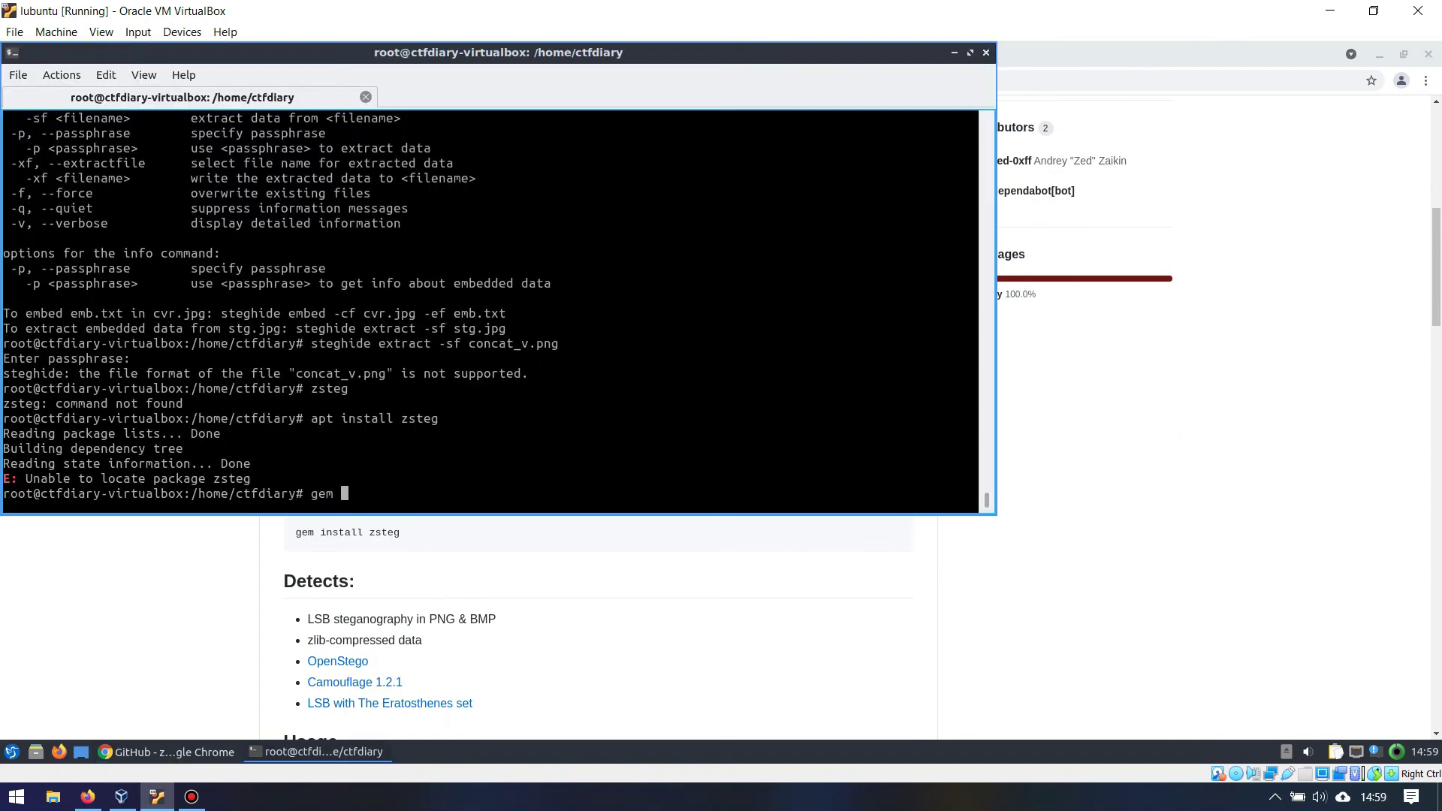
text(install)
text(zsteg)
key(Return)
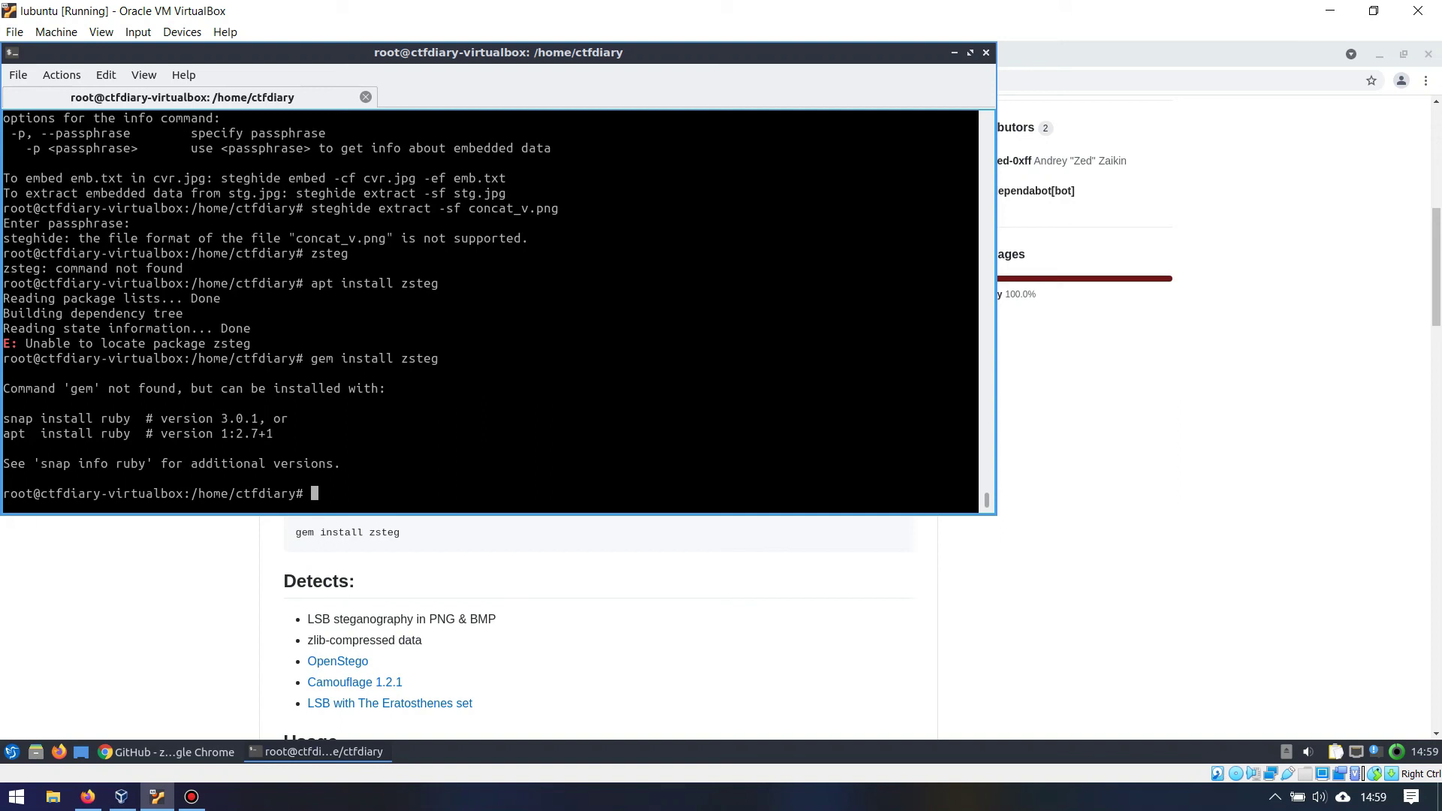
Install Ruby with "apt install ruby", accepting the additional packages, and install zsteg with "gem install zsteg".
text(apt install ruby)
key(Return)
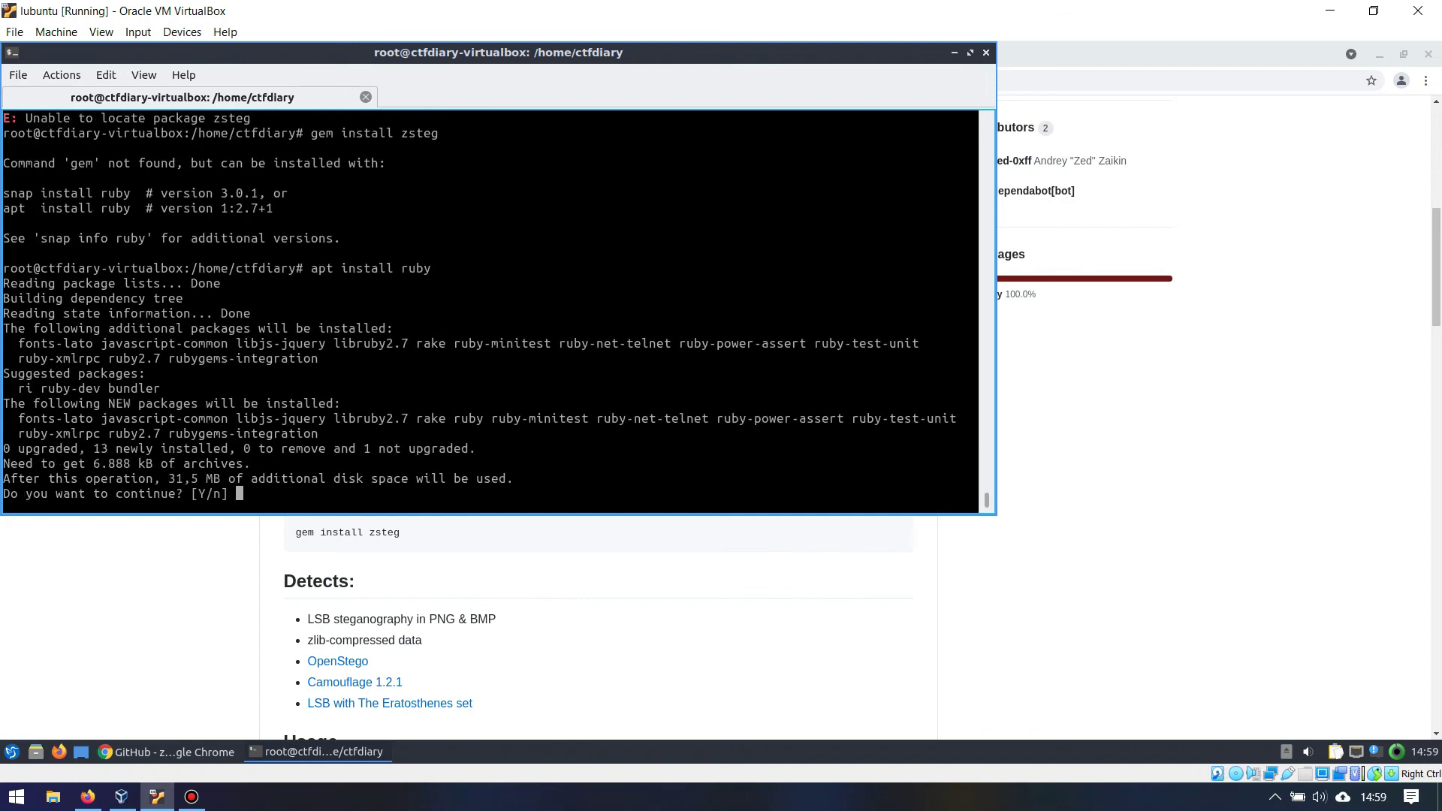
key(Return)
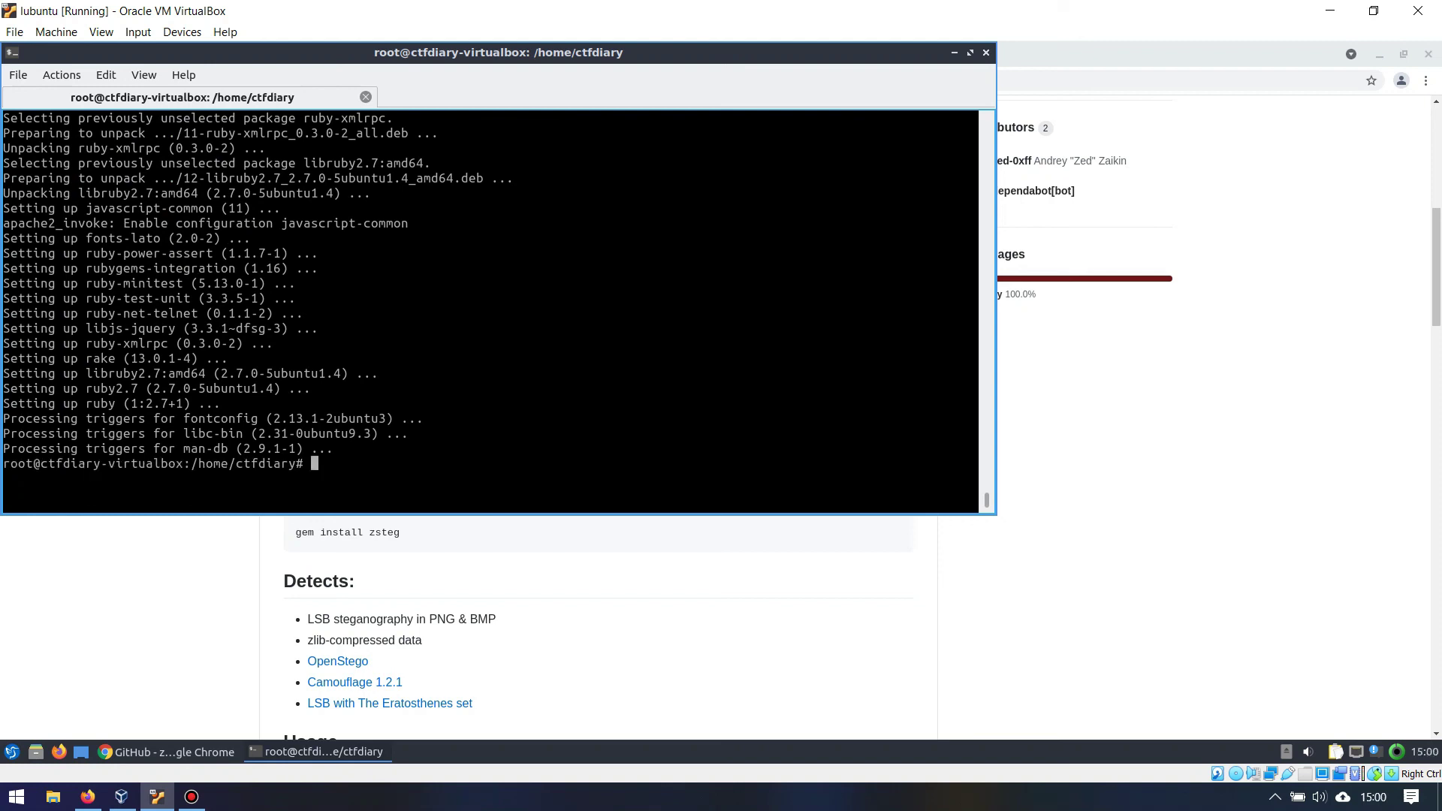
key(ctrl+shift+v)
key(Return)
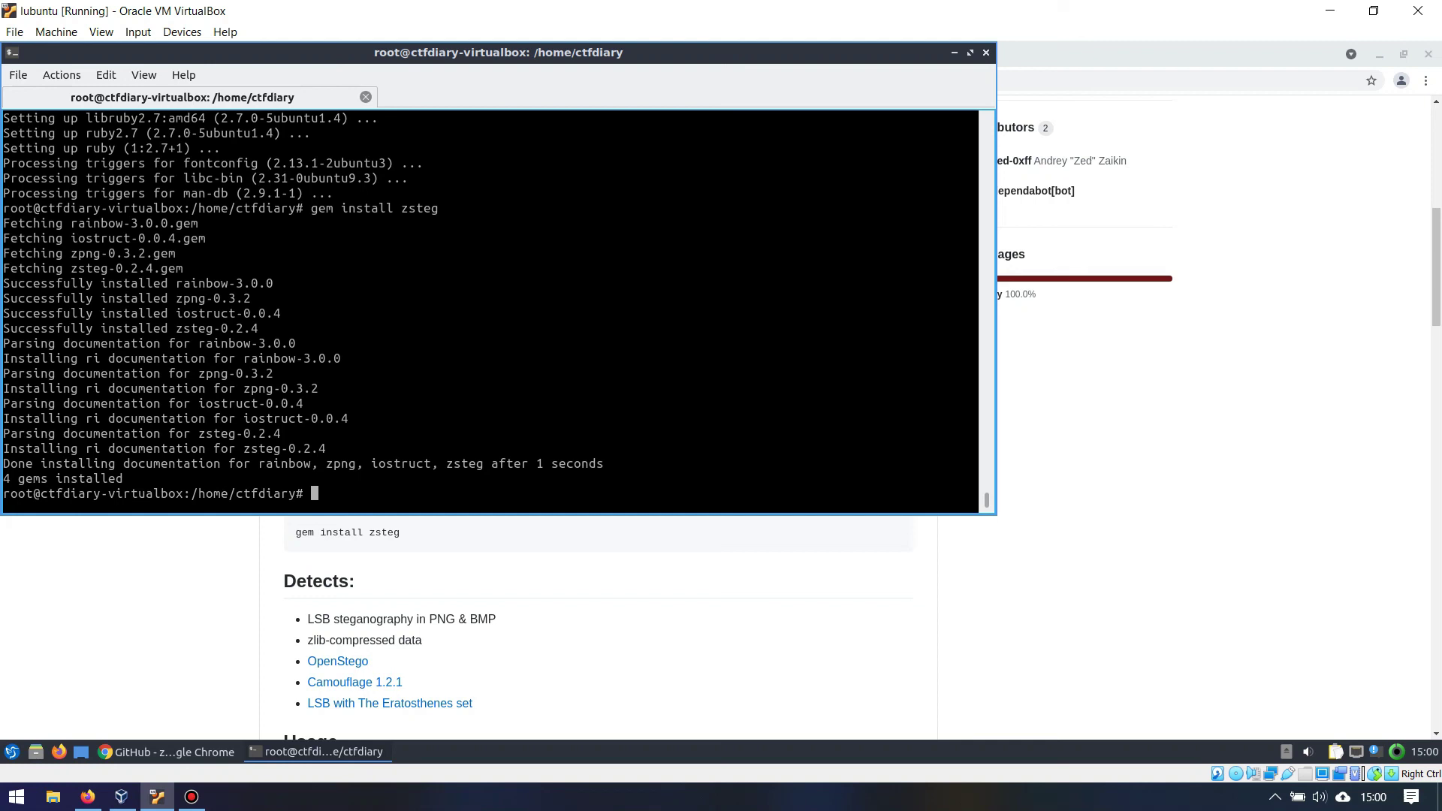
Display the help with "zsteg --help" and look for the option that tries all known methods.
text(zsteg --help)
key(Return)
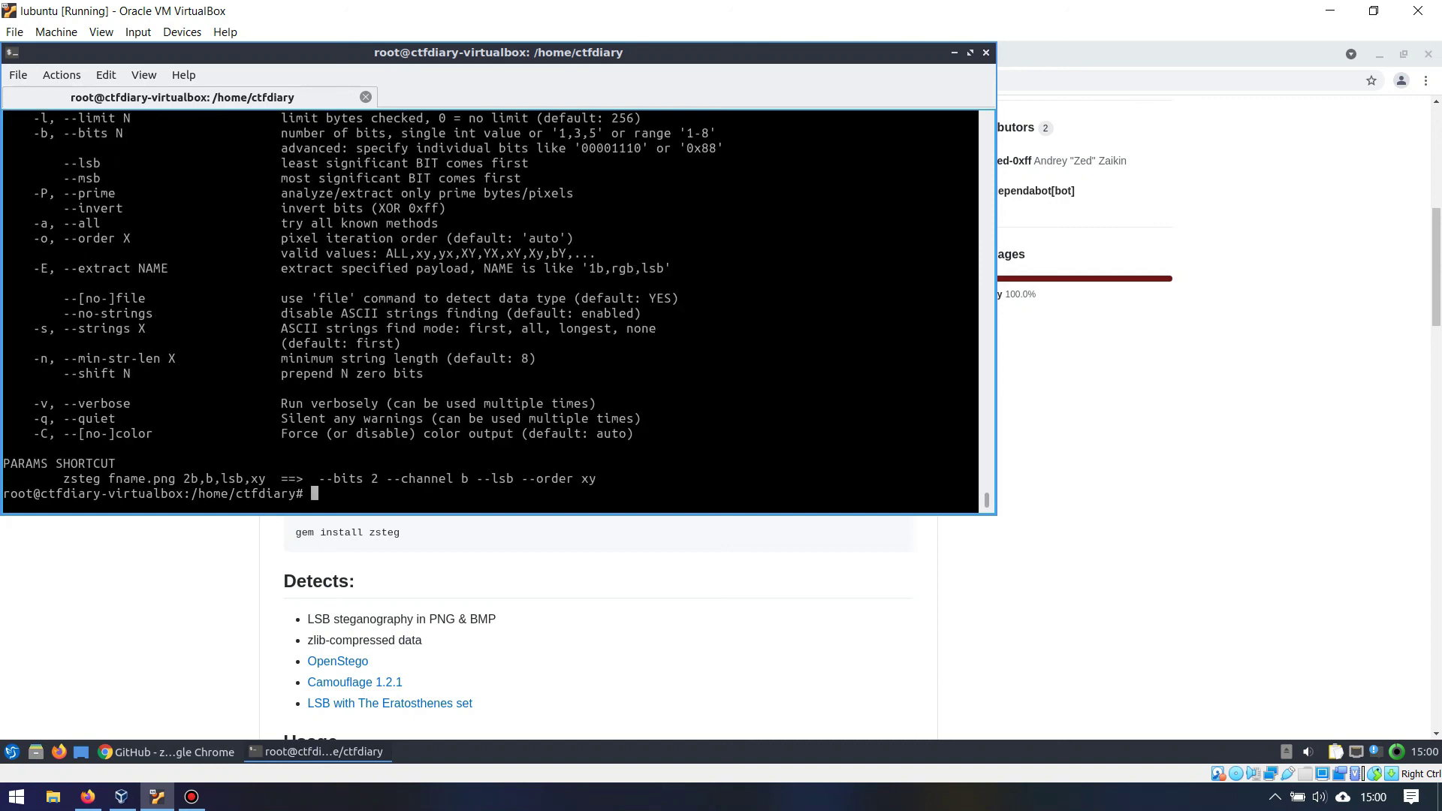
scroll(489, 308, up, 3)
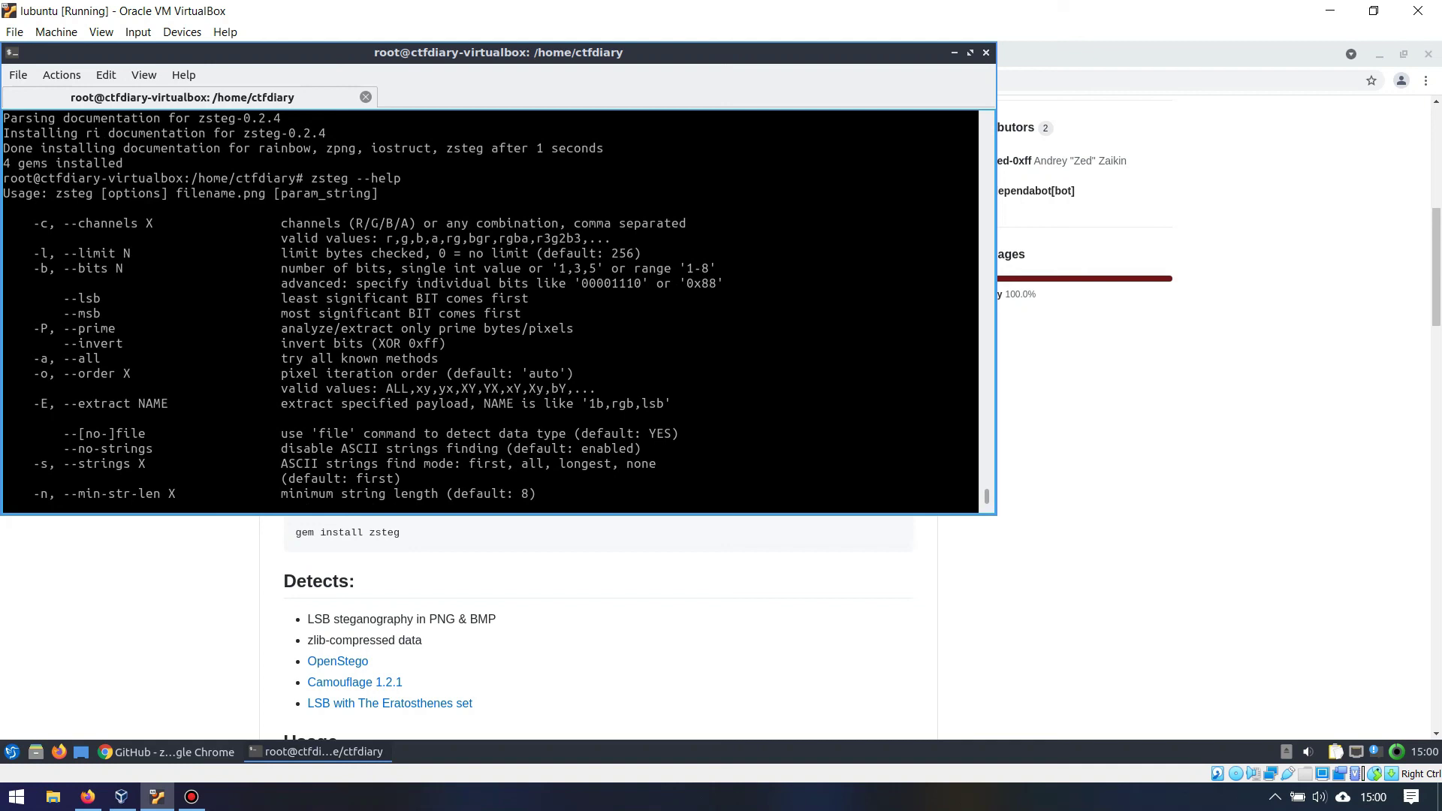
drag(281, 358, 319, 358)
Run all zsteg detection methods on the image with "zsteg -a concat_v.png".
text(zsteg -a )
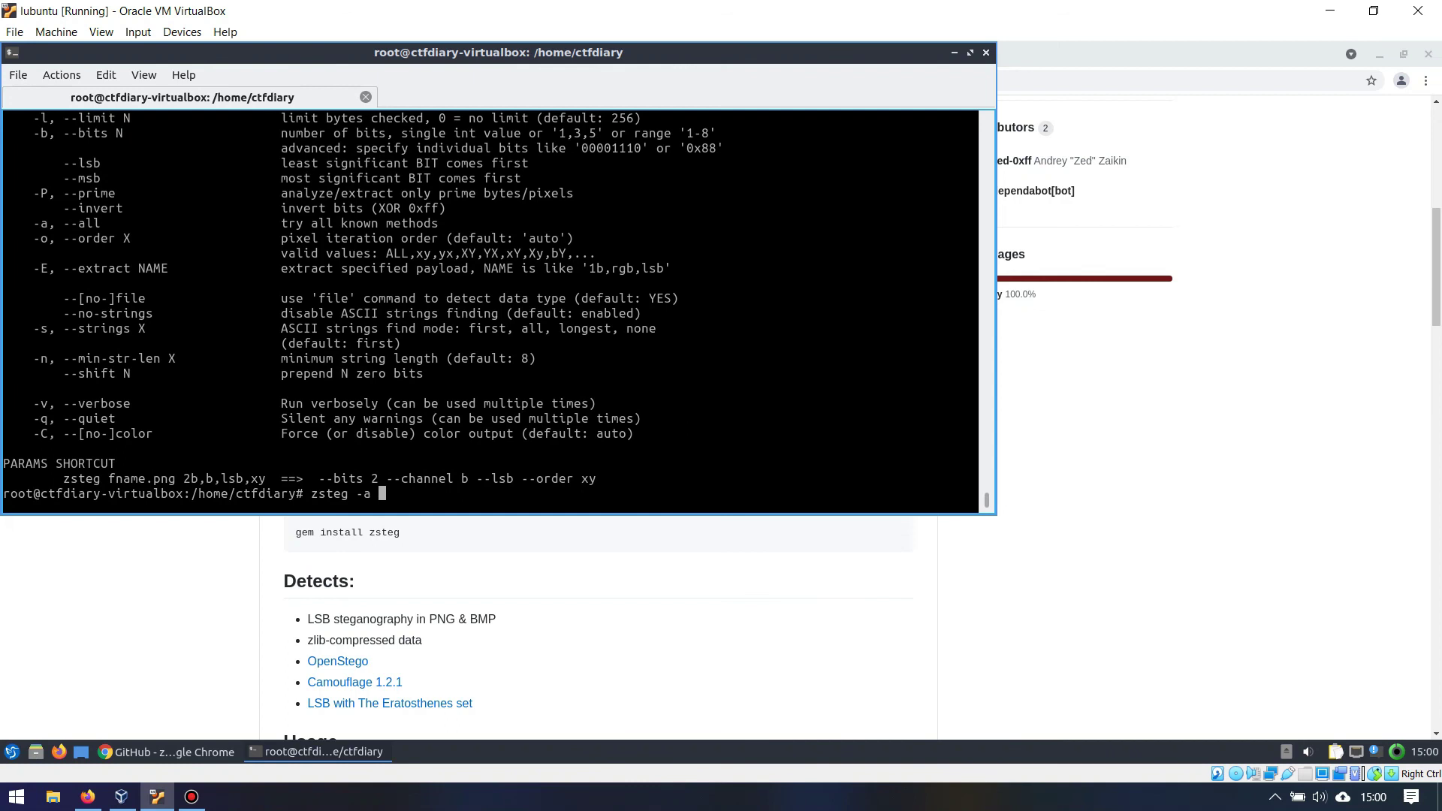
text(concat_v.png)
key(Return)
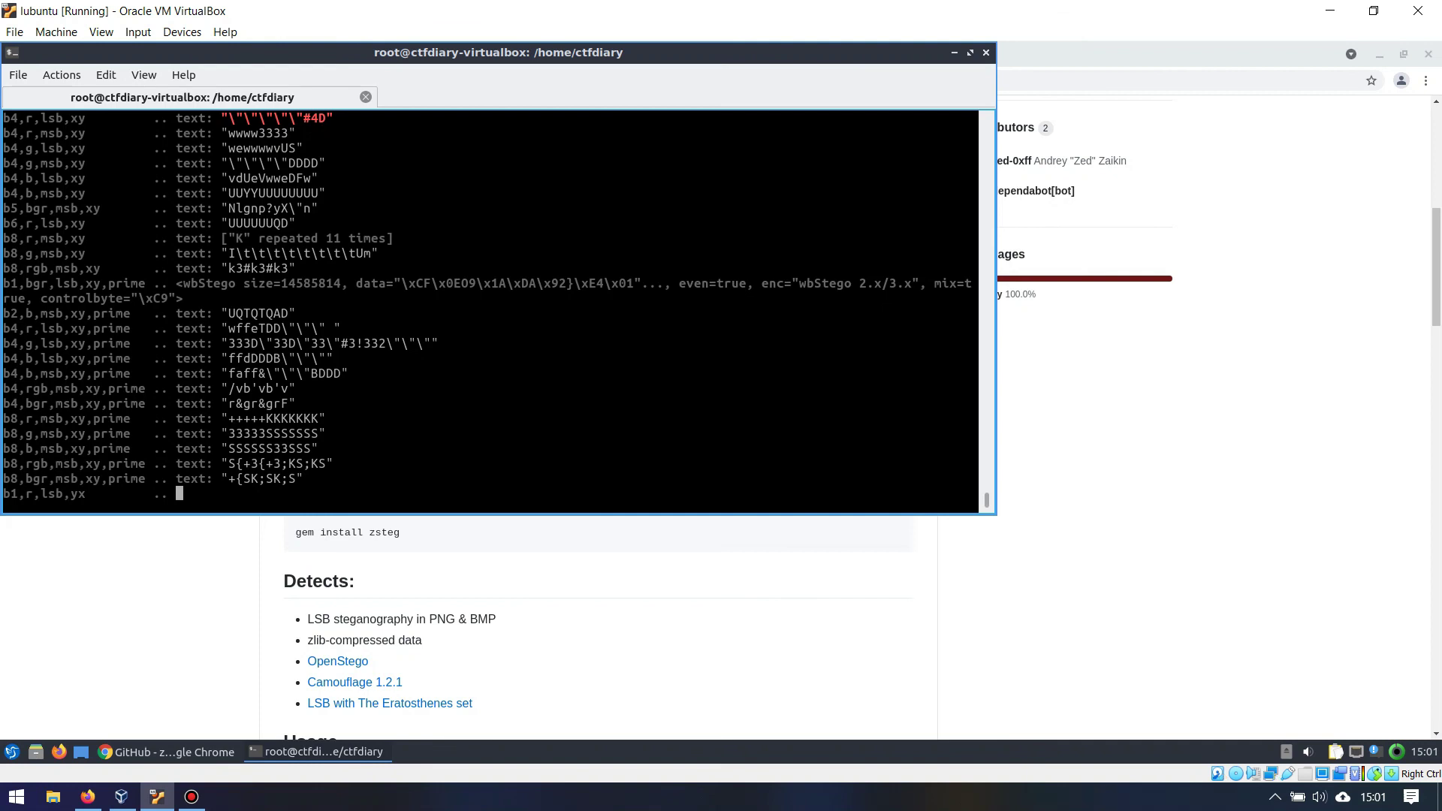
Find the picoCTF flag near the start of the zsteg output and copy it without the trailing newline characters.
scroll(486, 307, up, 4)
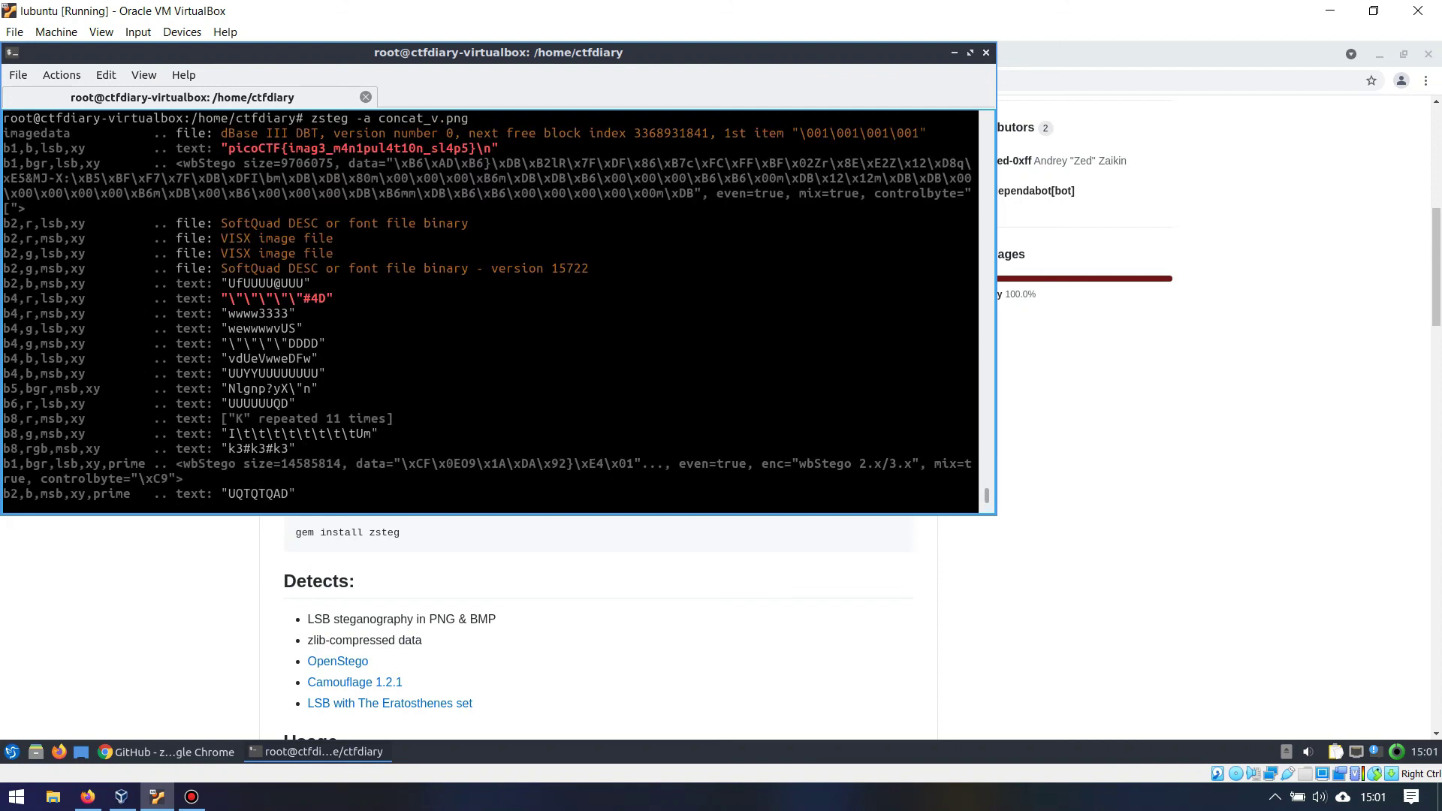
drag(228, 148, 476, 148)
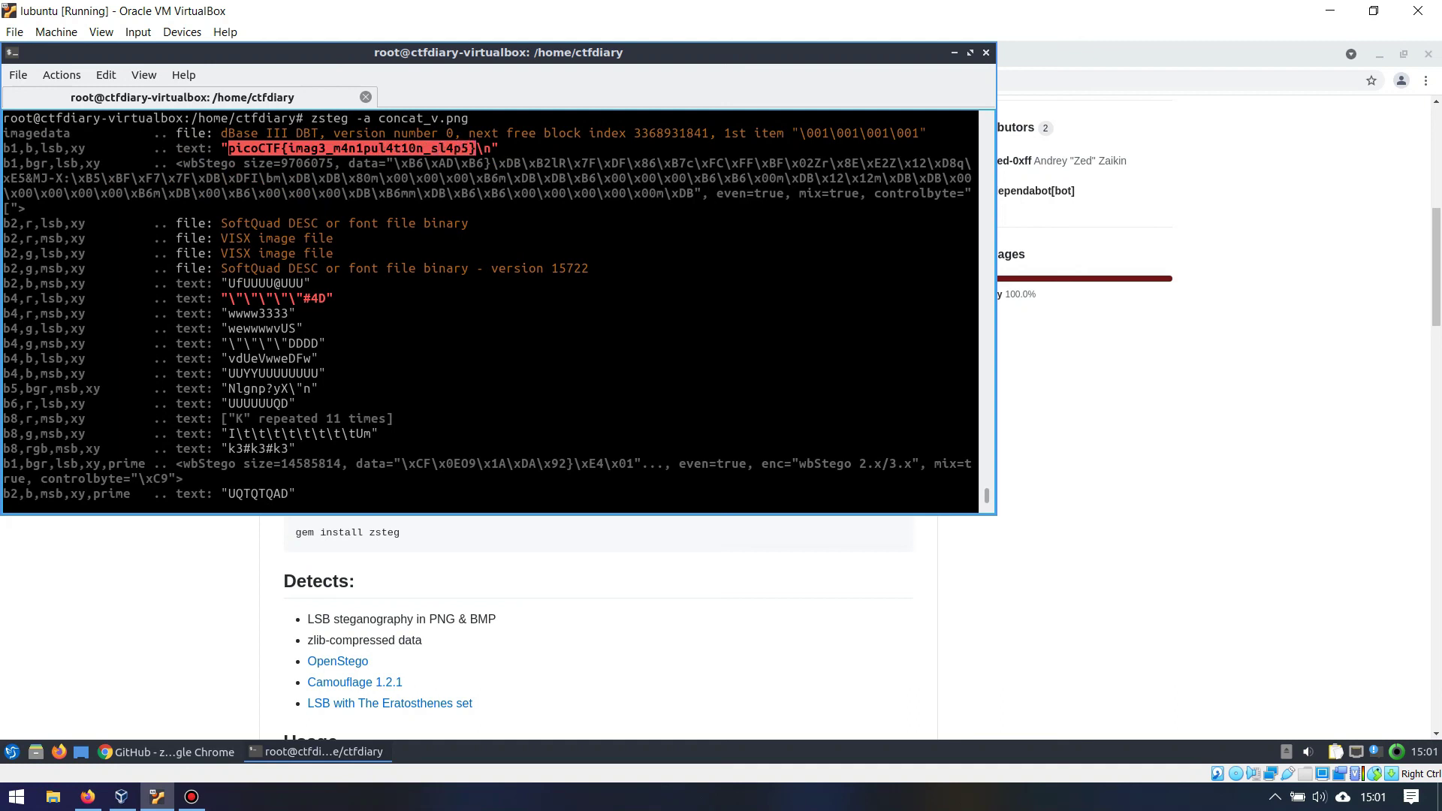
right_click(447, 149)
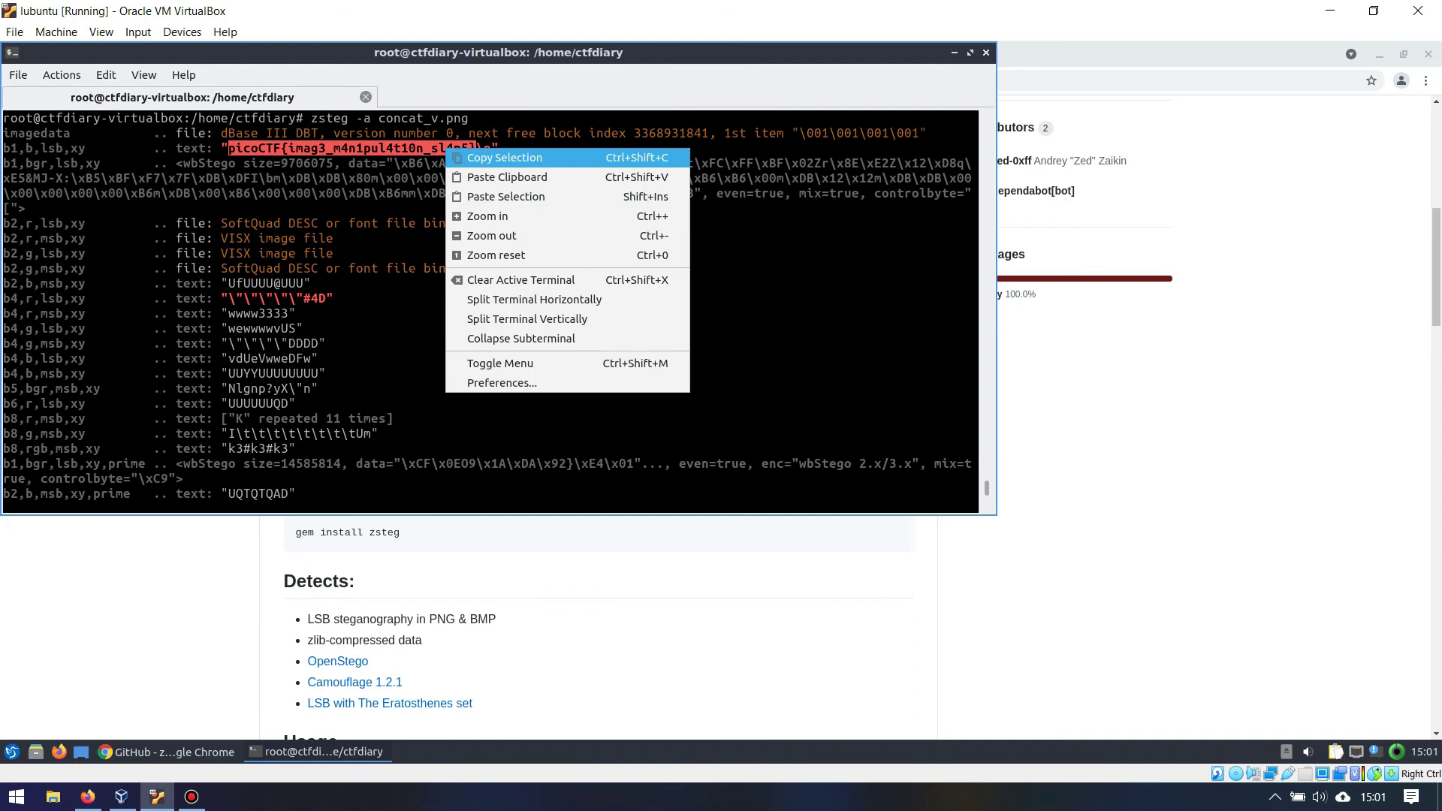
click(505, 157)
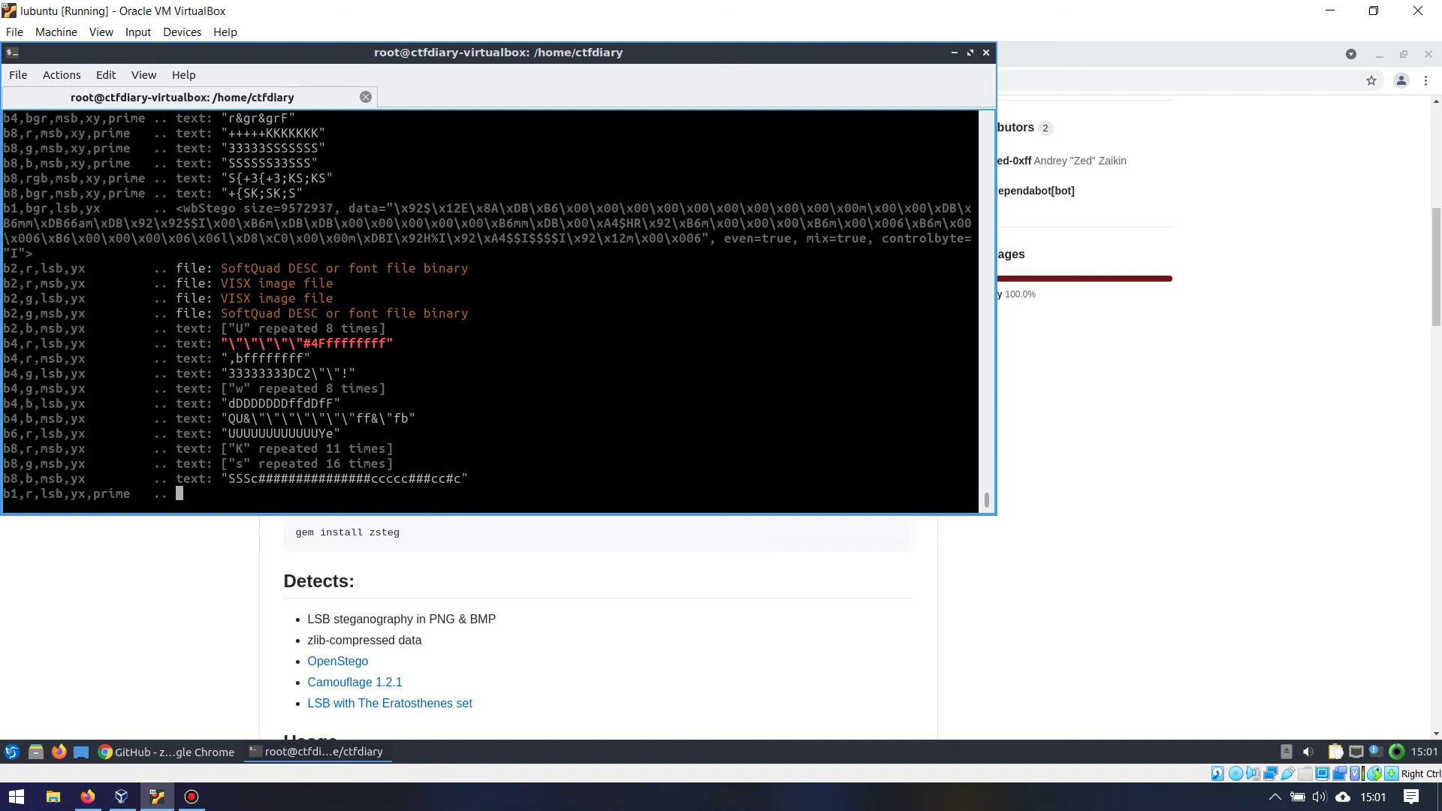
Switch to the picoCTF page in Chrome, paste the copied flag into the Milkslap challenge and submit it.
click(171, 752)
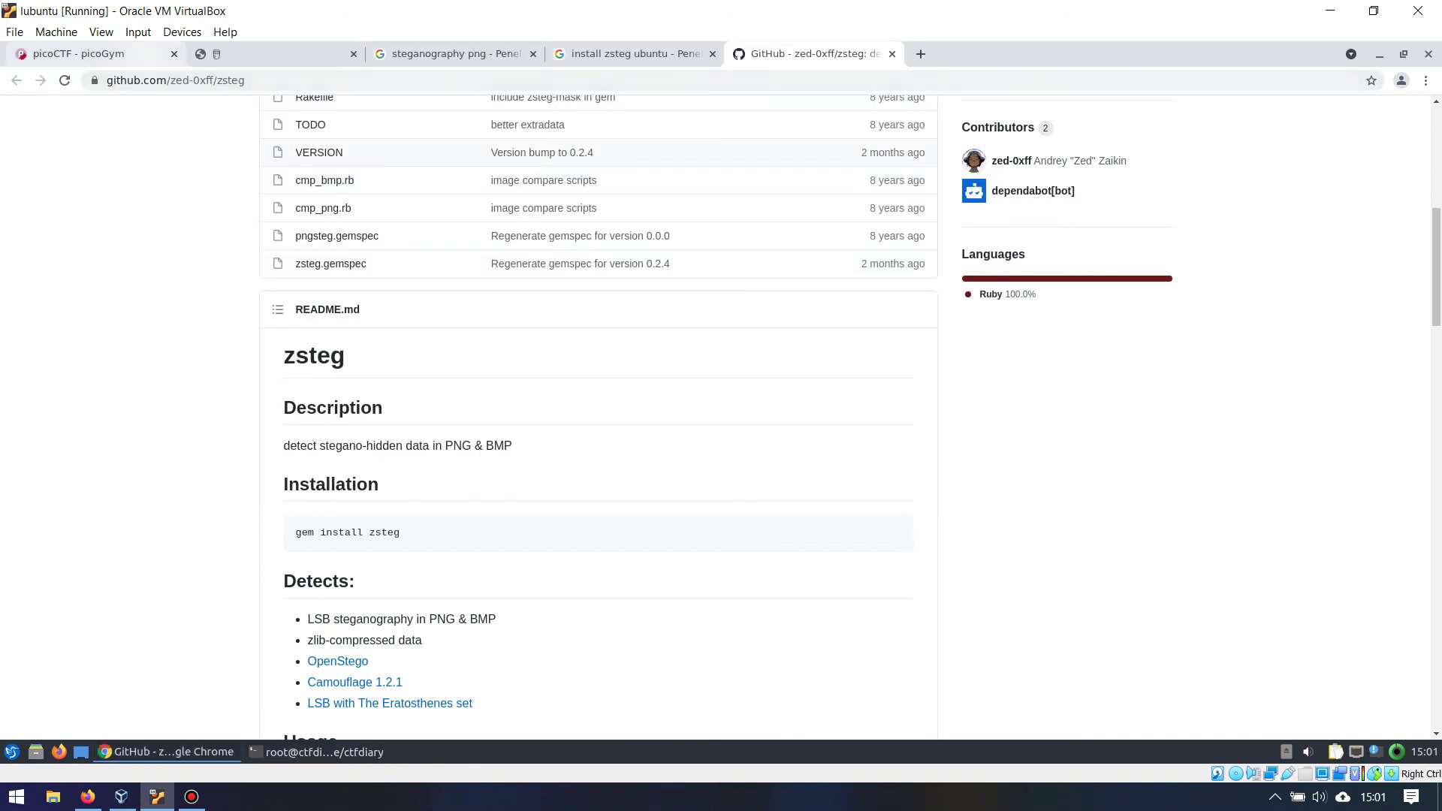
click(105, 53)
key(ctrl+v)
key(Return)
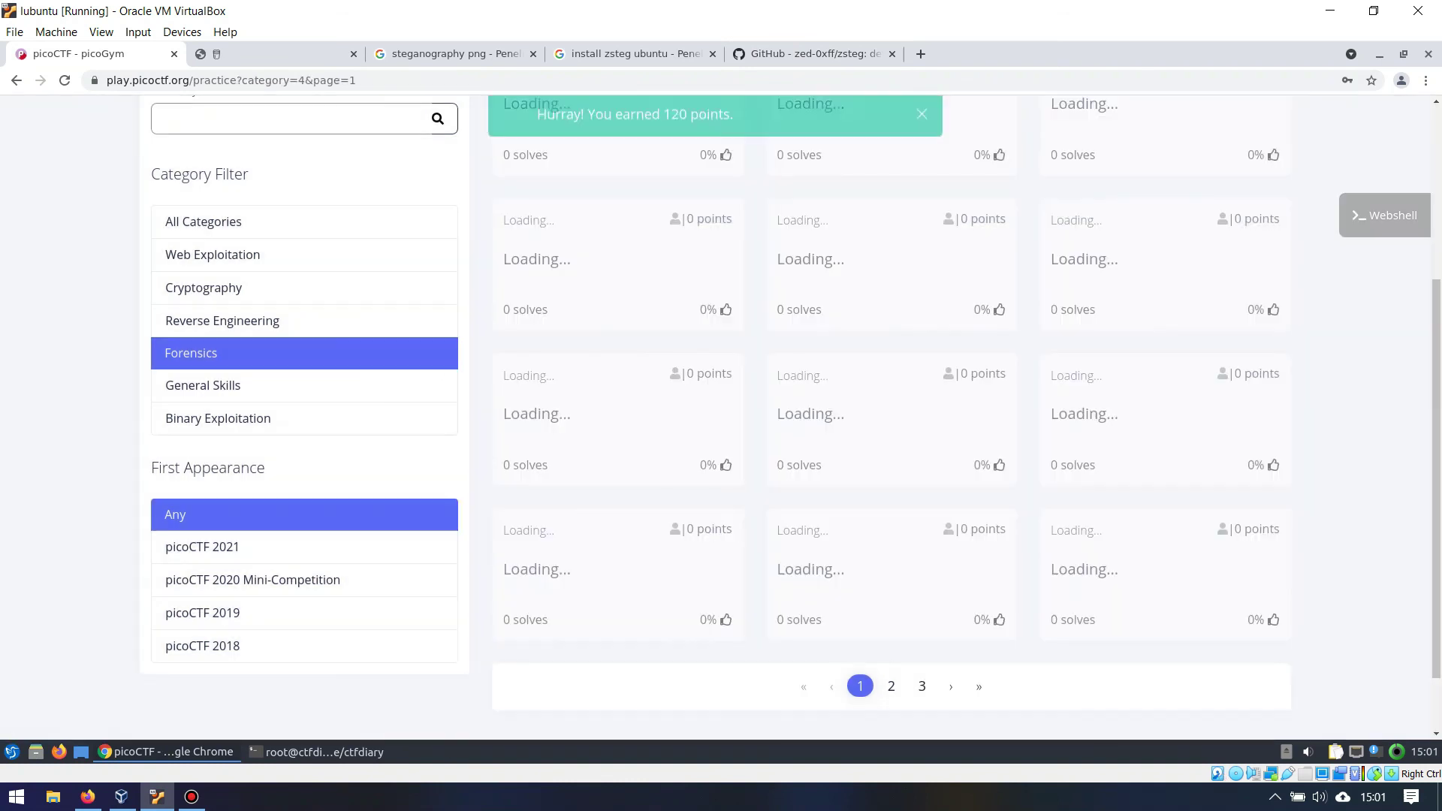